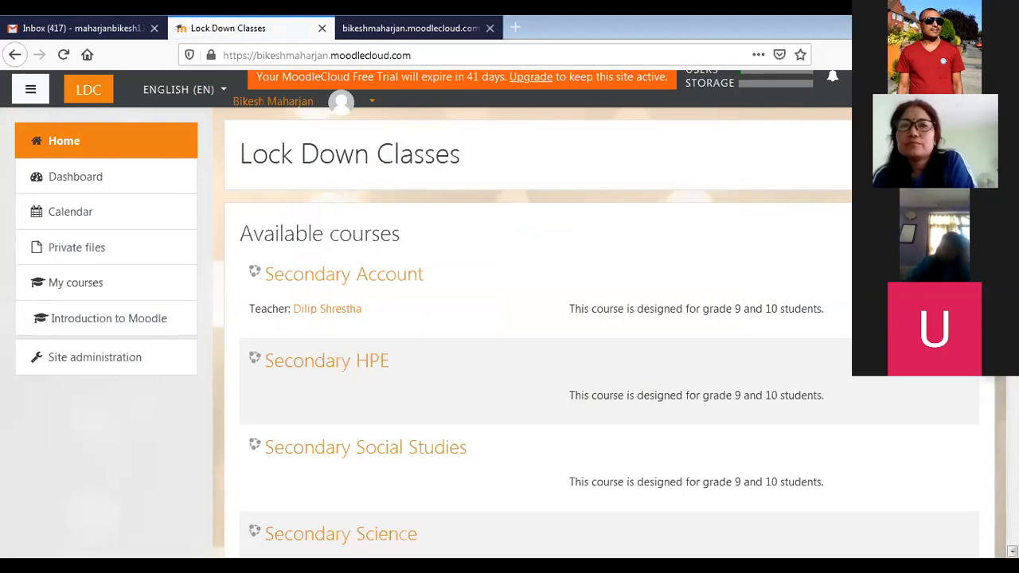
Open the Secondary Social Studies course from the available courses and turn editing on
scroll(609, 332, "down", 5)
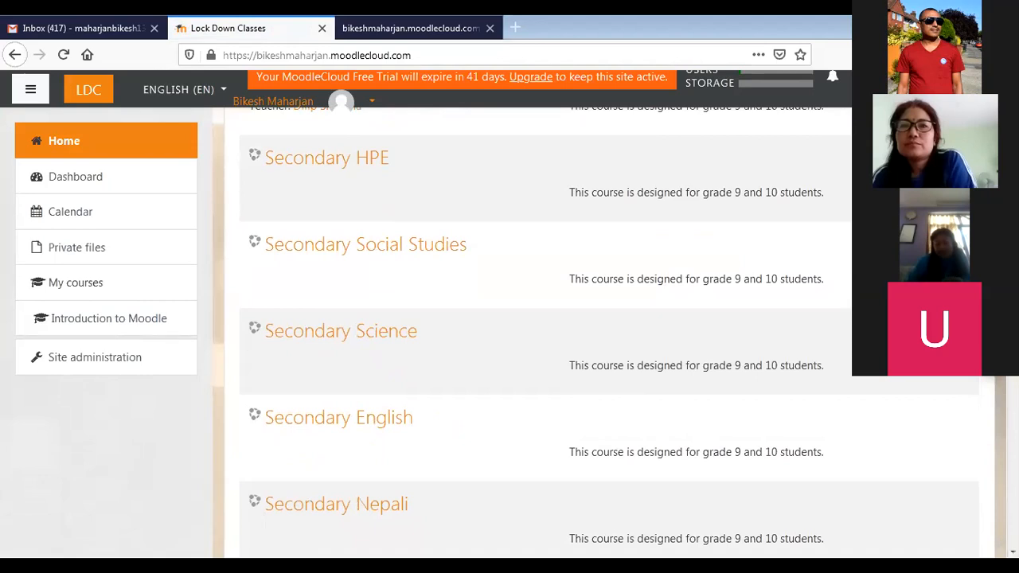
left_click(355, 254)
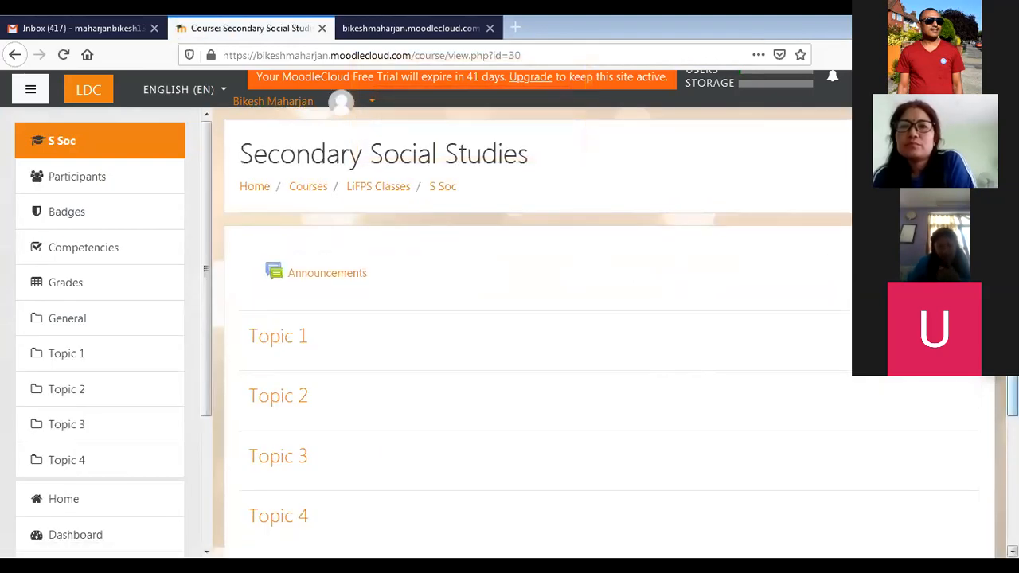
scroll(830, 254, "down", 1)
scroll(532, 335, "up", 1)
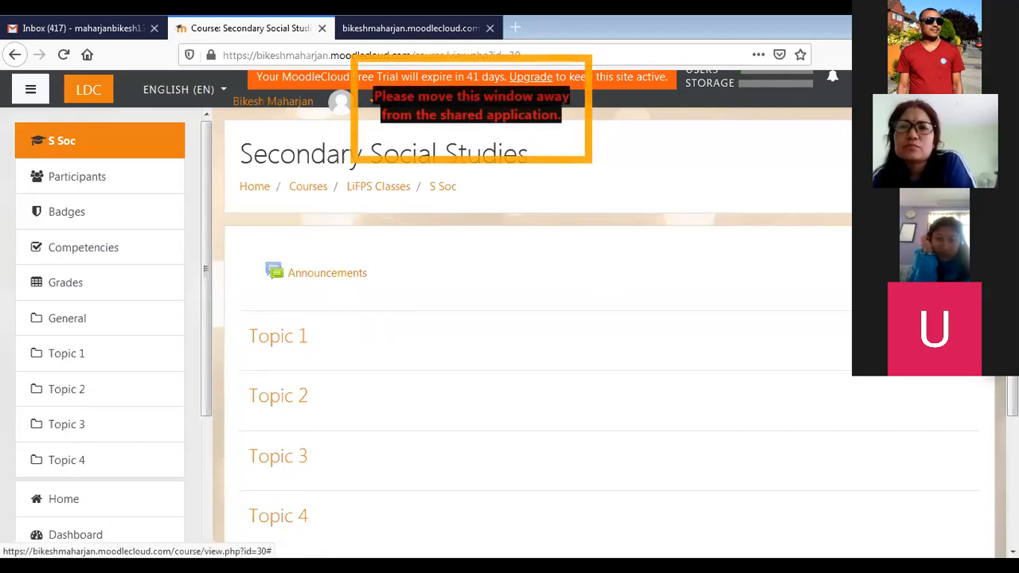
left_click(964, 152)
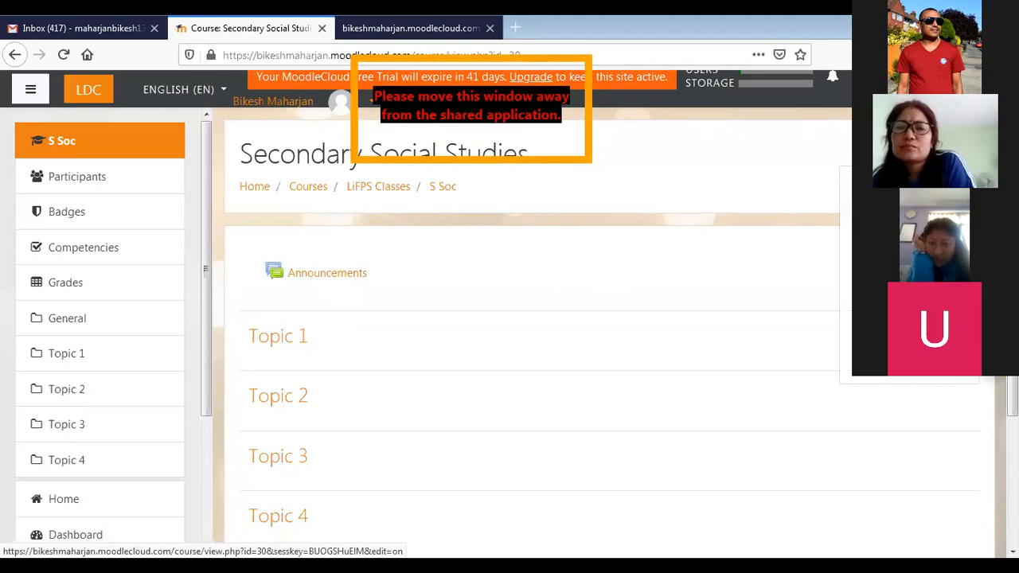
left_click(895, 203)
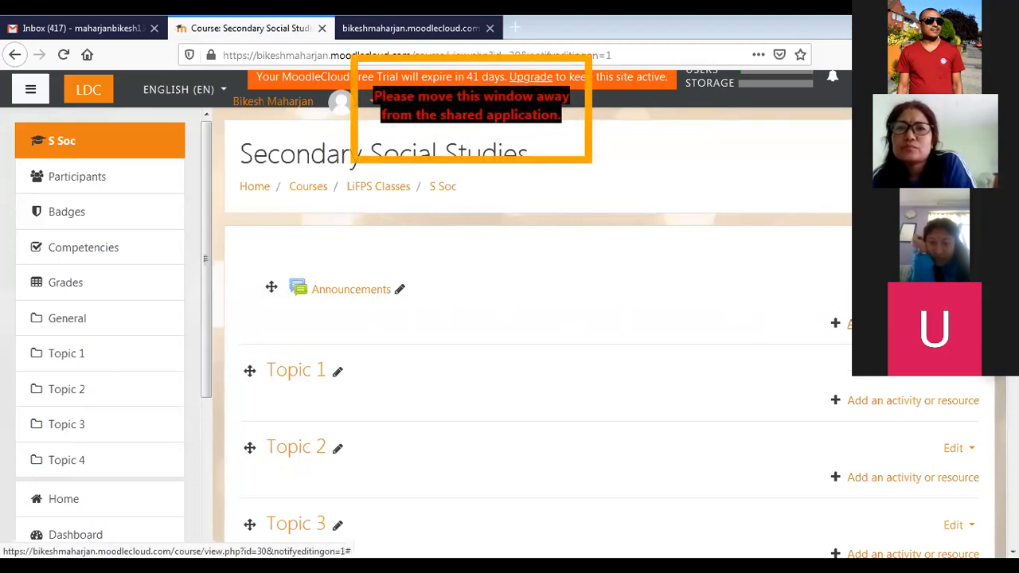
Look through the available activities and resources for the General section and add a File resource
left_click(912, 324)
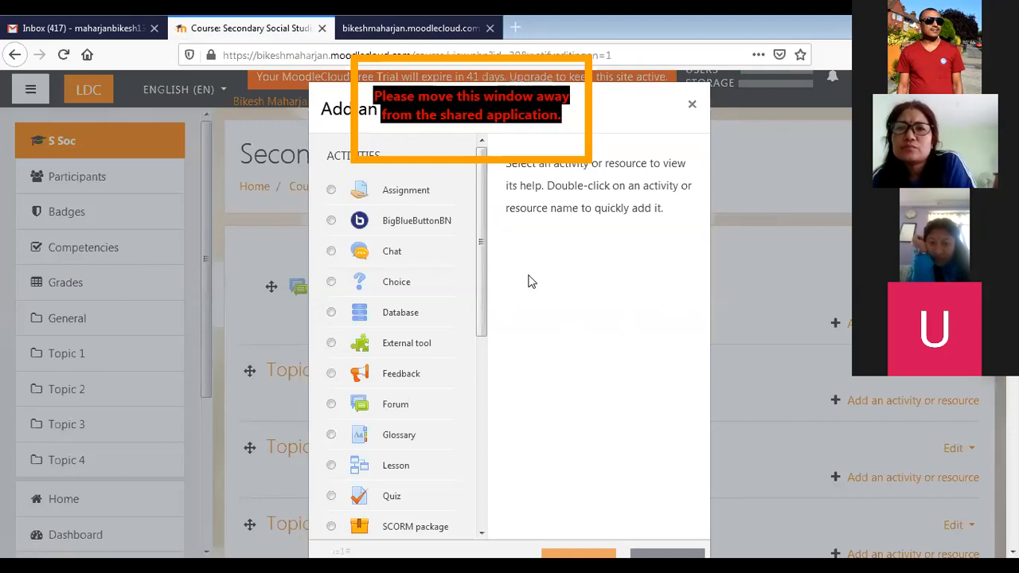
mouse_move(481, 256)
left_mouse_down()
mouse_move(479, 246)
mouse_move(478, 468)
mouse_move(485, 255)
left_mouse_up()
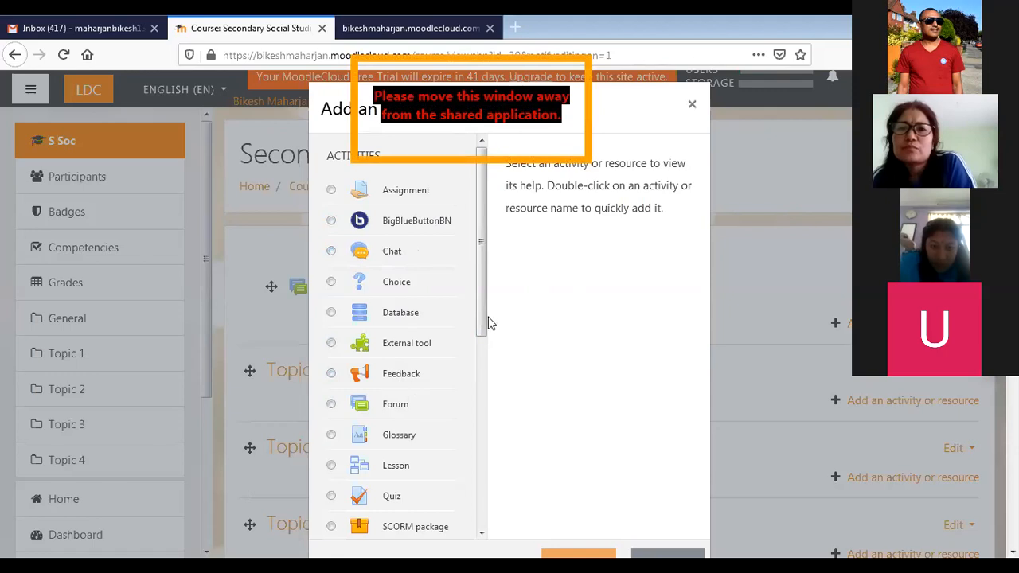
left_click_drag(477, 323, 483, 373)
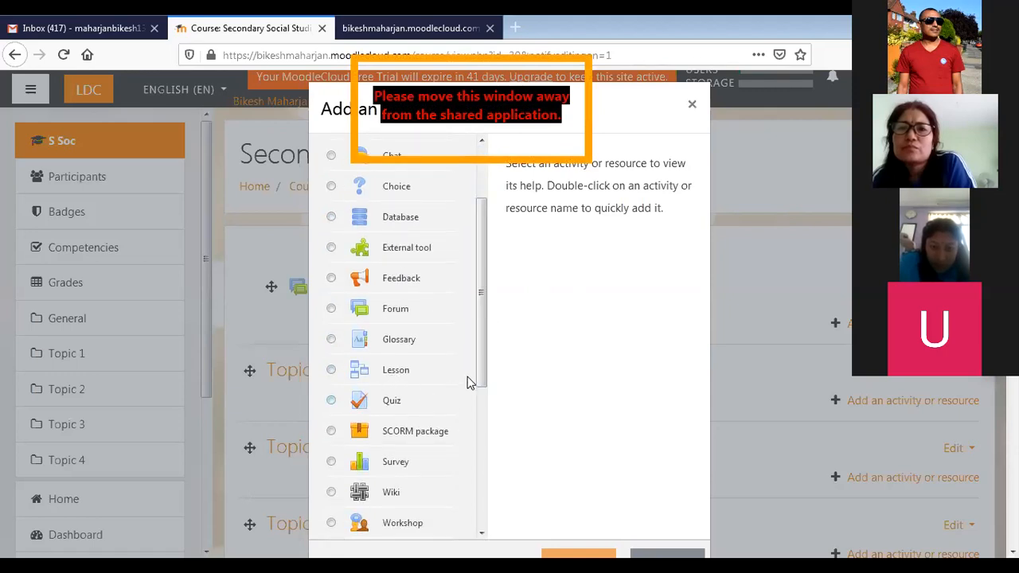
left_click_drag(485, 371, 489, 453)
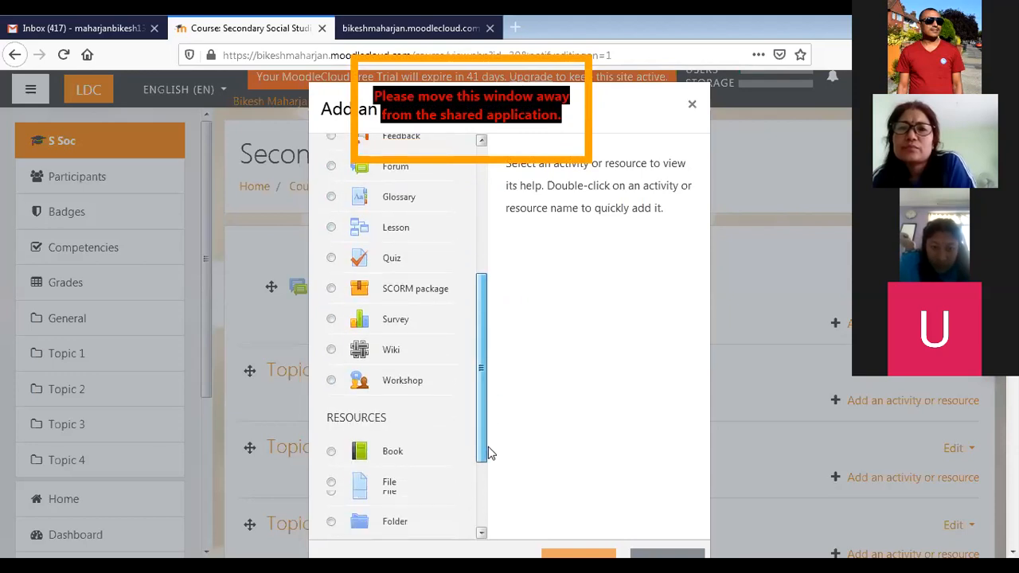
left_click_drag(481, 414, 482, 473)
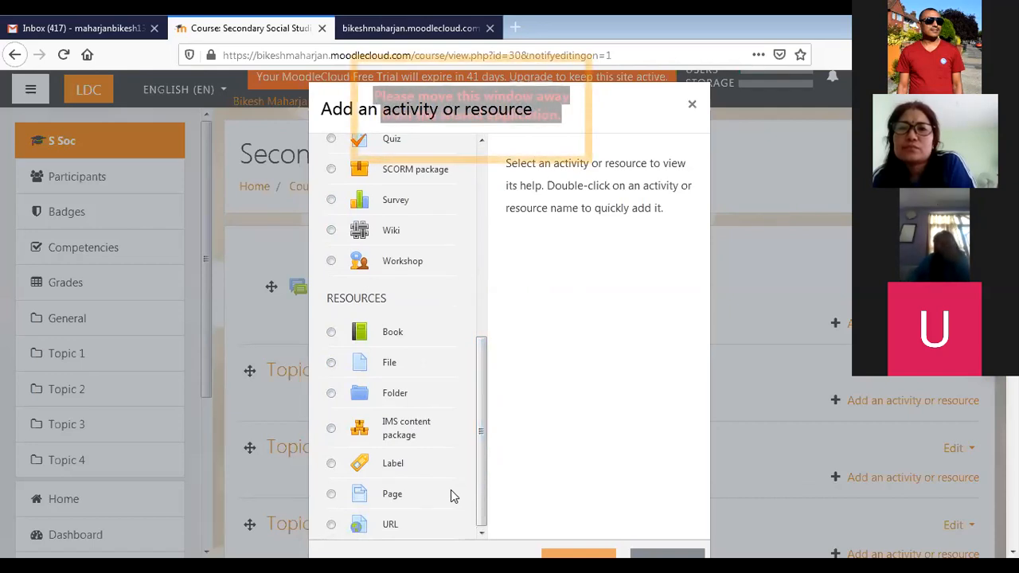
left_click(388, 527)
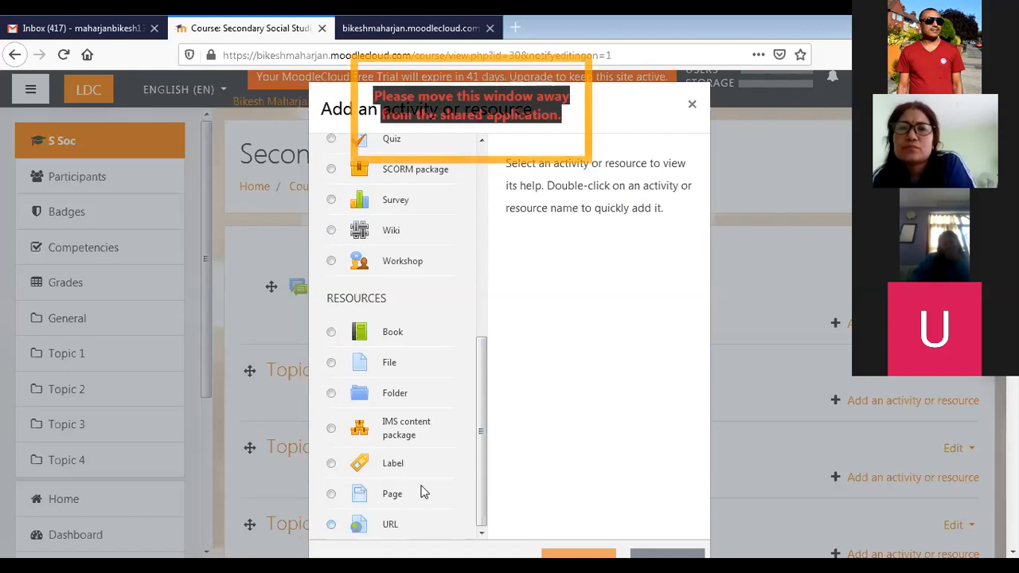
mouse_move(481, 450)
left_mouse_down()
mouse_move(498, 231)
mouse_move(483, 468)
left_mouse_up()
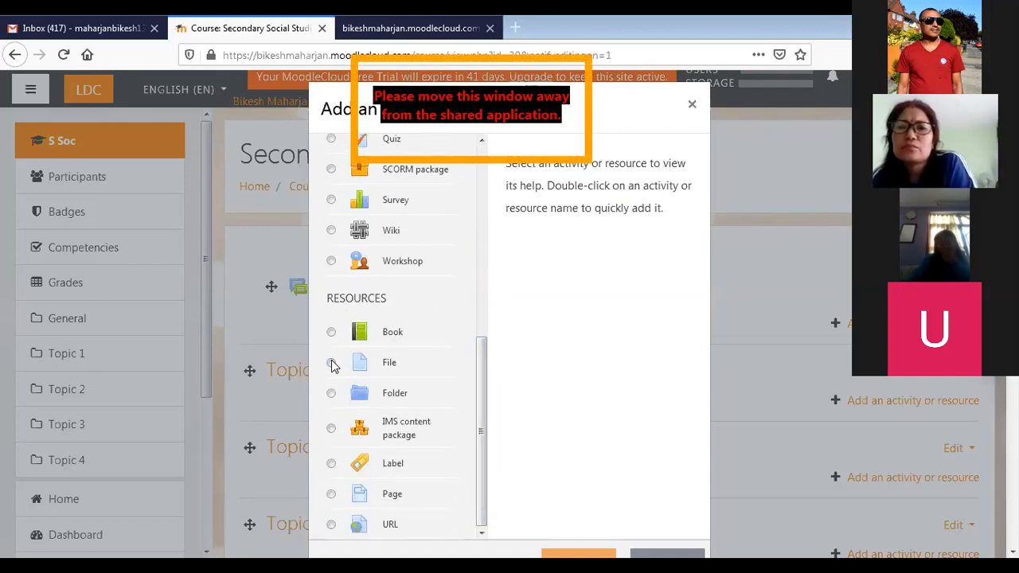
left_click(331, 364)
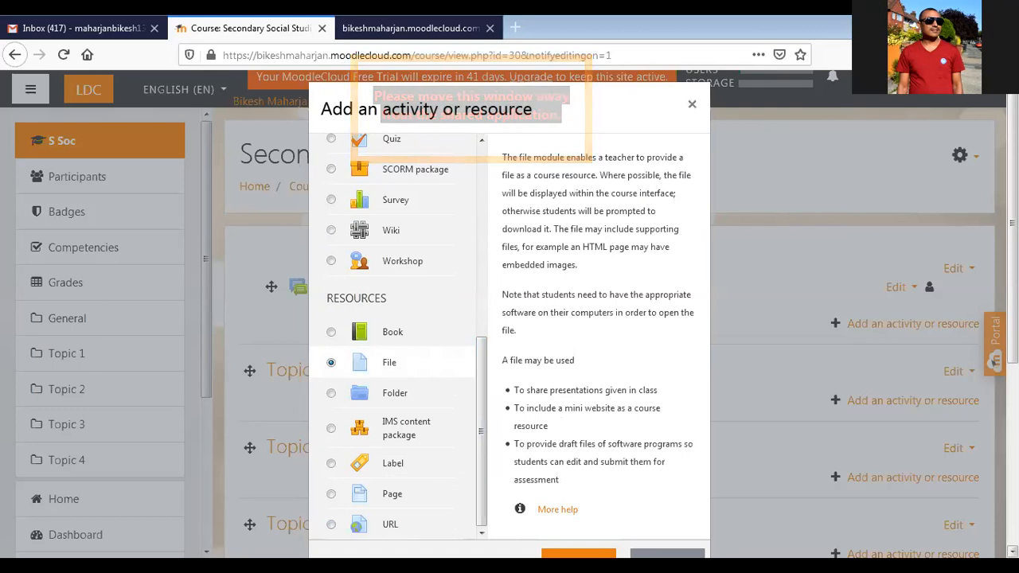
scroll(509, 319, "down", 2)
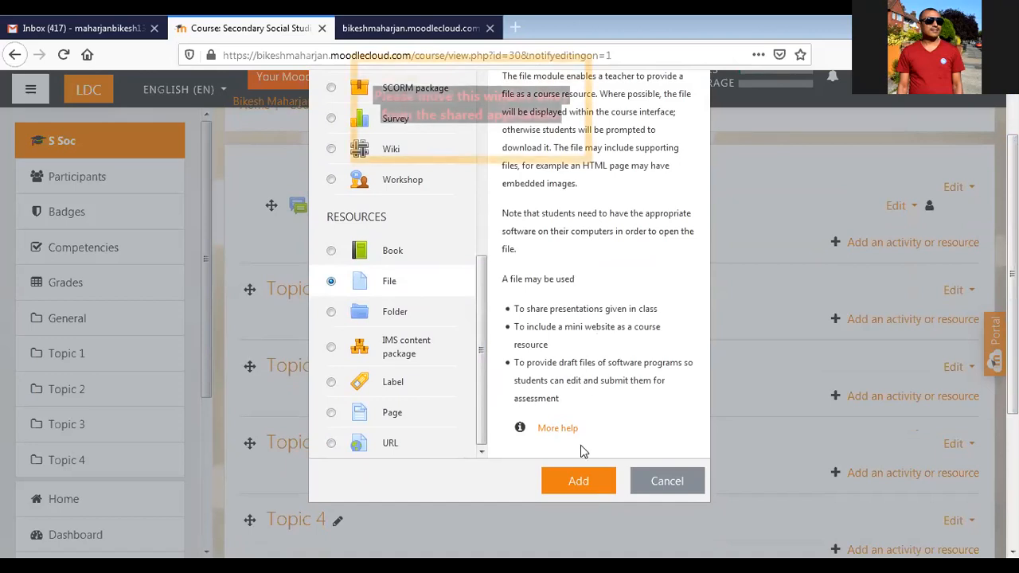
left_click(573, 481)
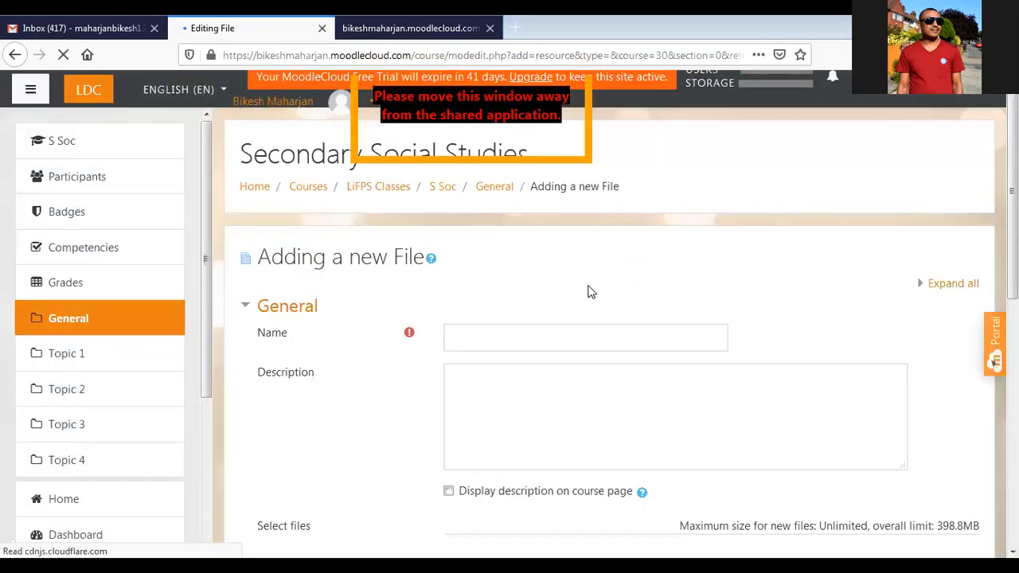
Name the new file resource "Course Syllabus"
left_click(473, 337)
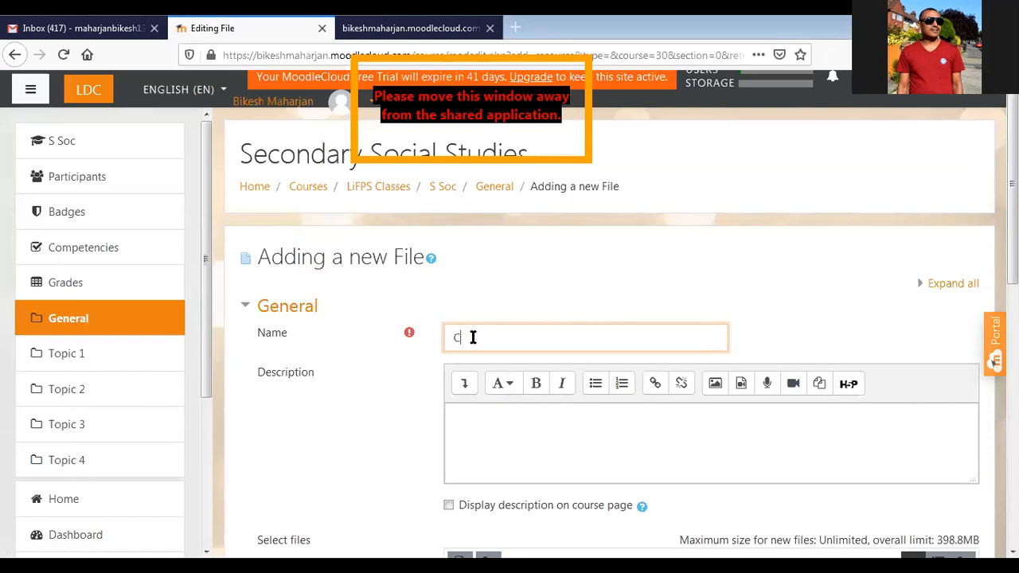
type("Course Sy")
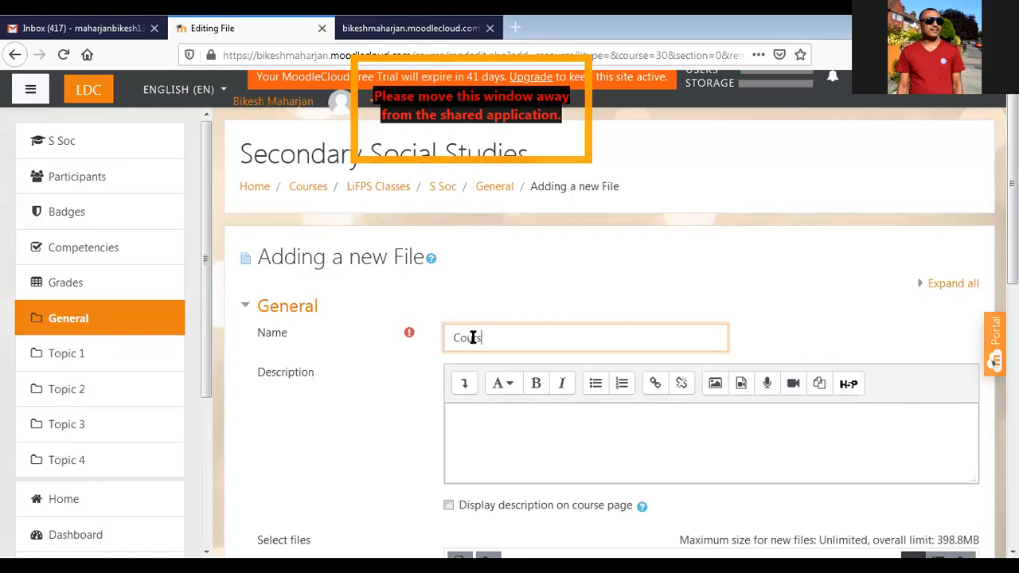
type("labus")
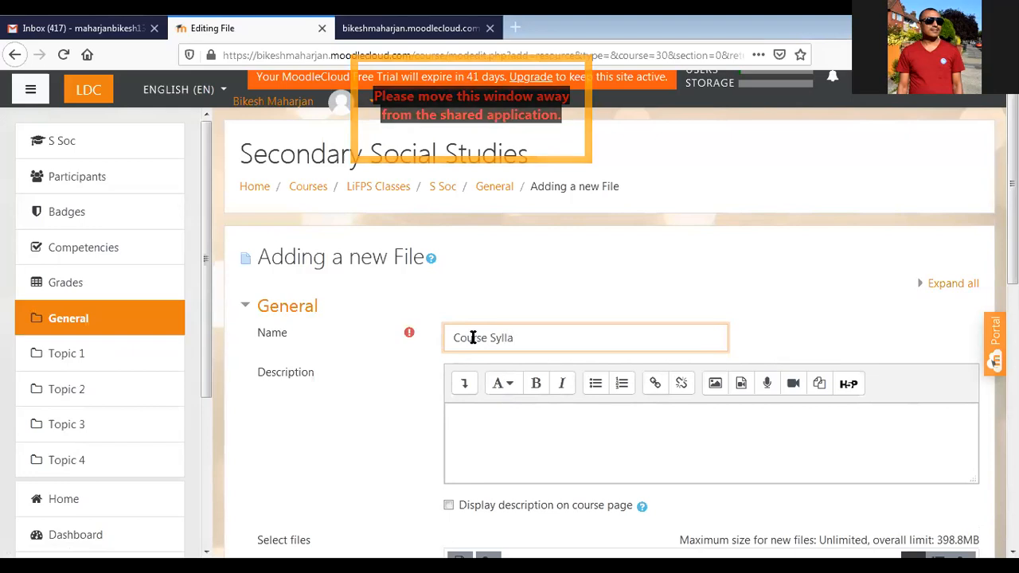
Enter "This coursed designed for grade 6, 7 and 8 students." as the file resource's description
left_click(460, 412)
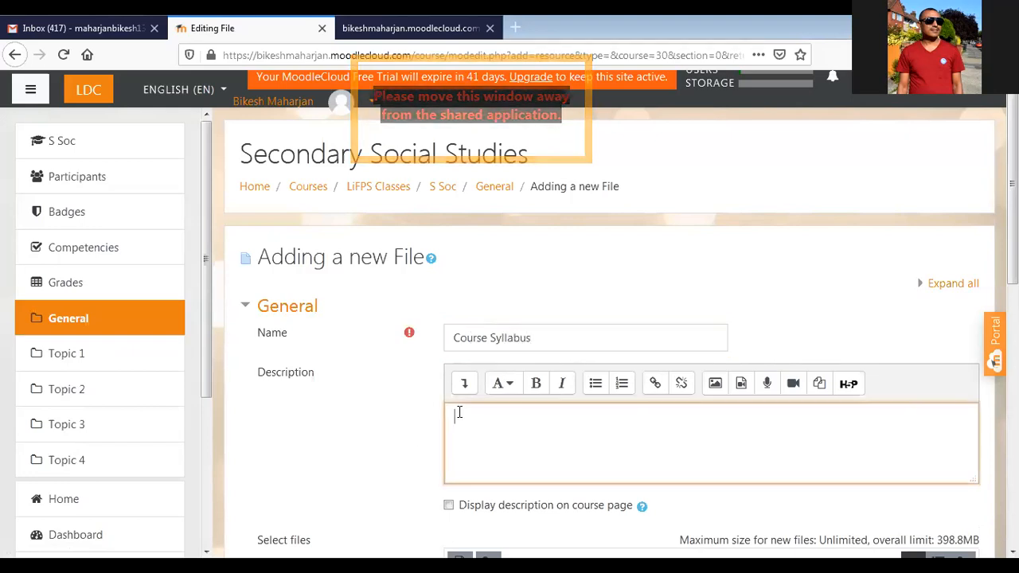
type("This co")
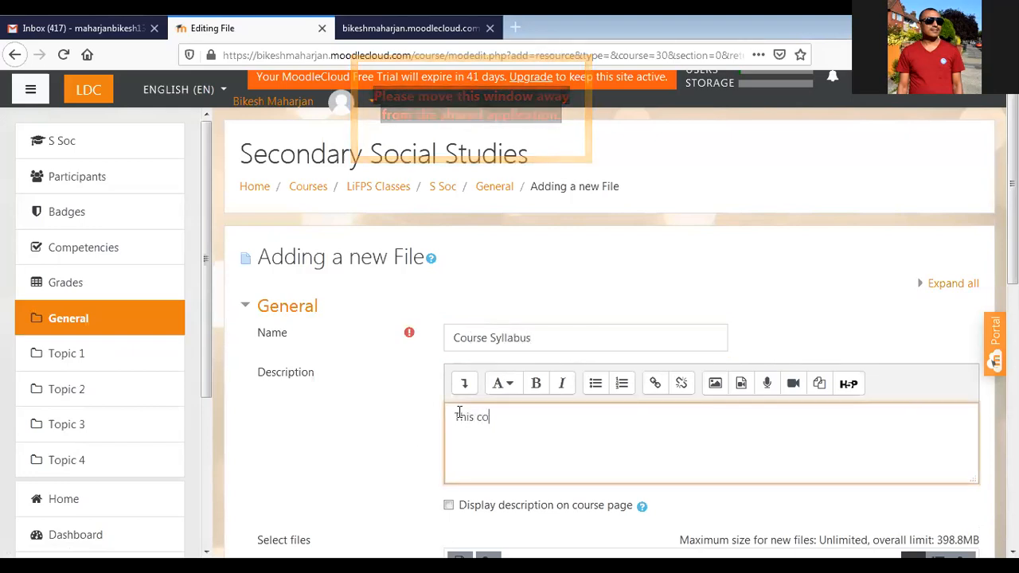
type("ursed ges")
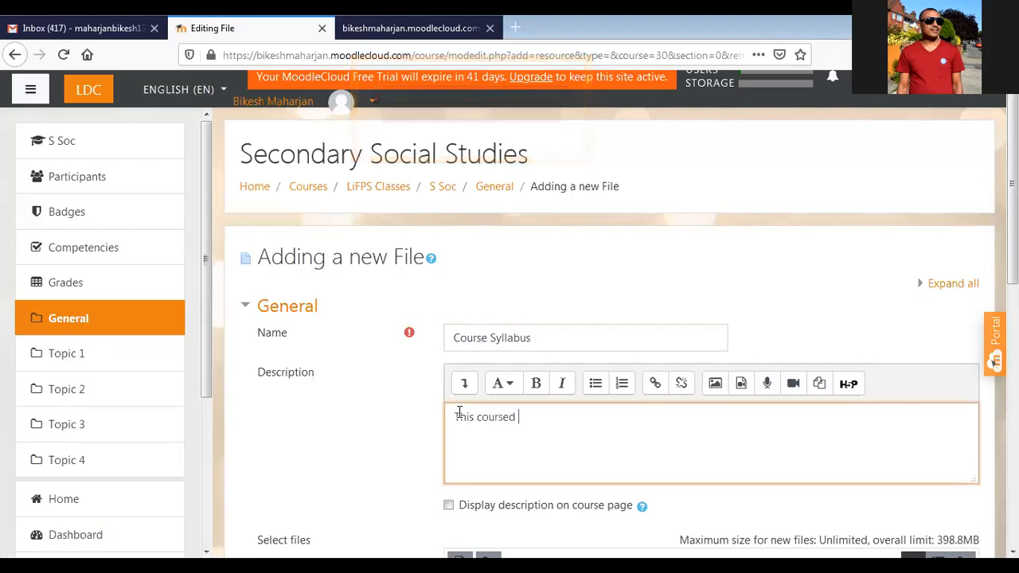
key("BackSpace")
key("BackSpace")
key("BackSpace")
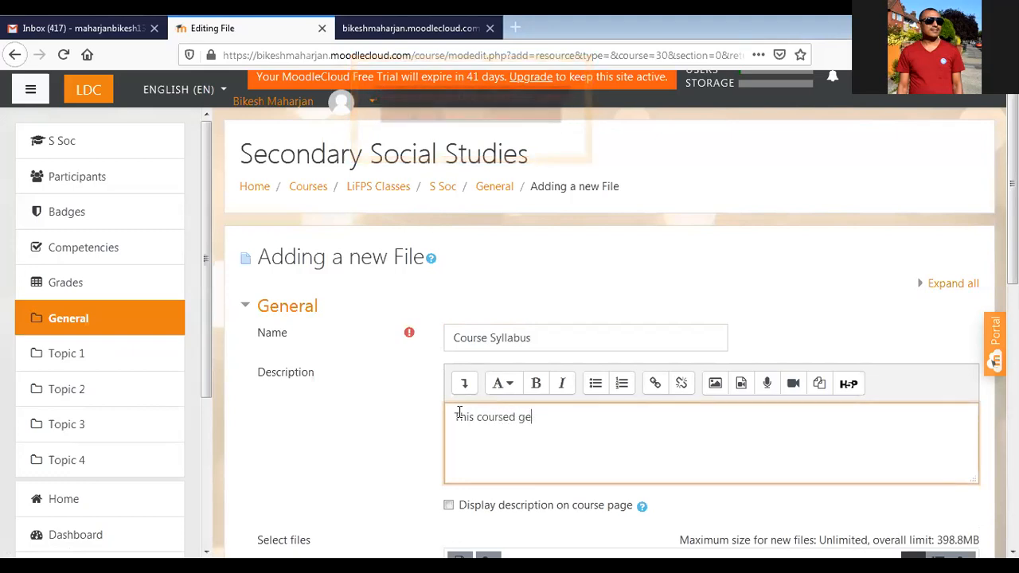
type("desing")
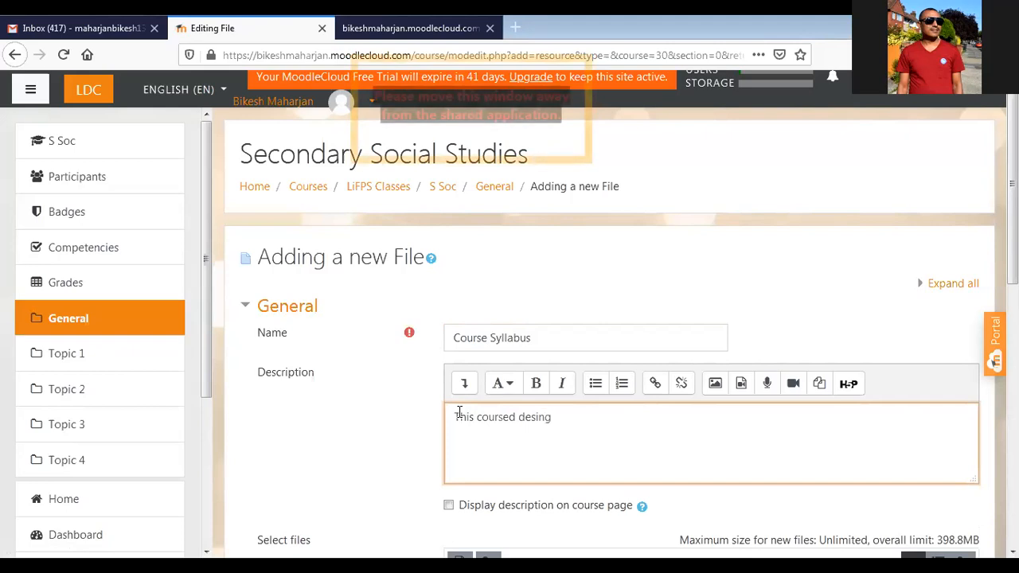
key("BackSpace")
key("BackSpace")
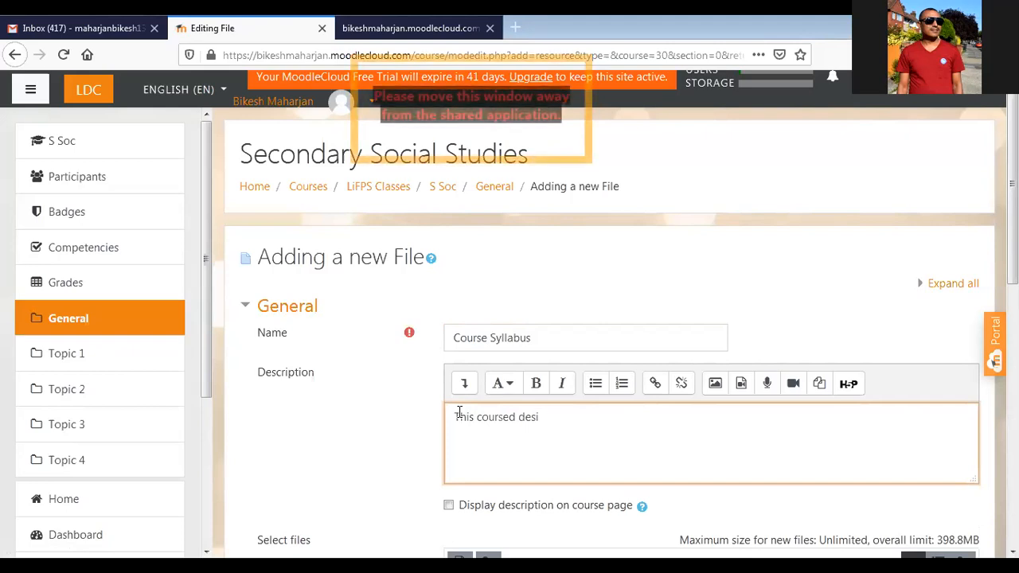
type("gned")
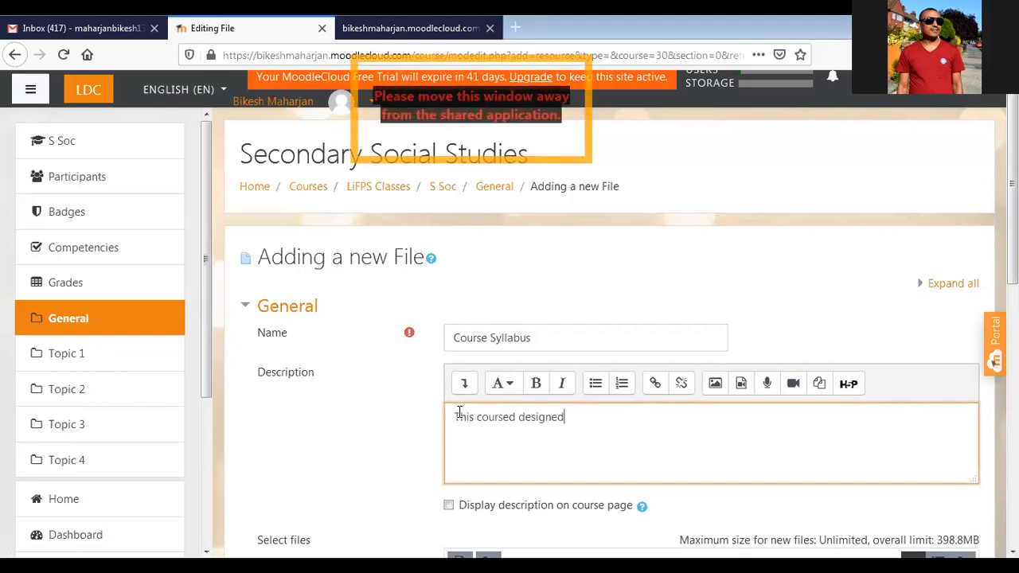
type(" for ")
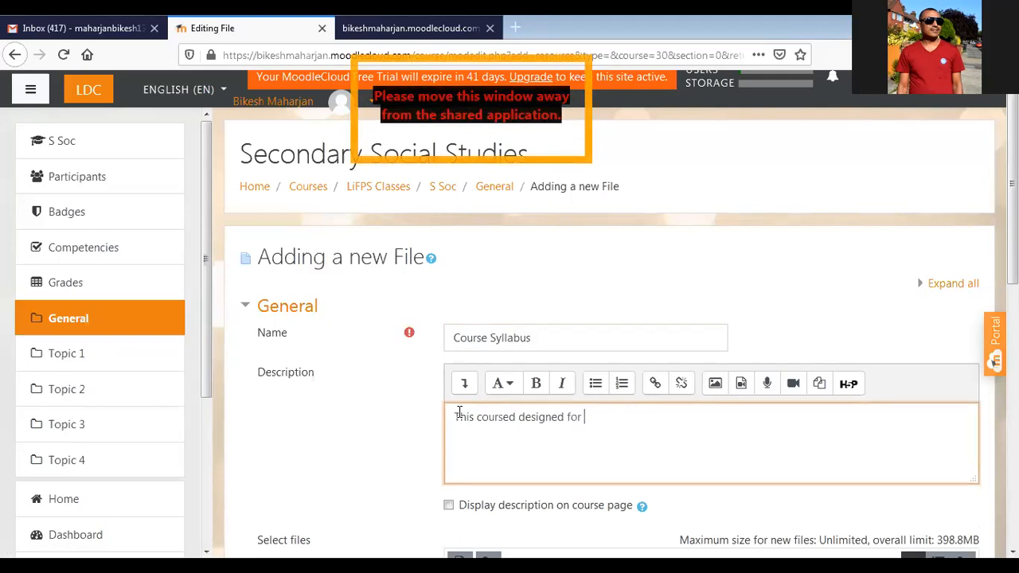
type("grade 6,")
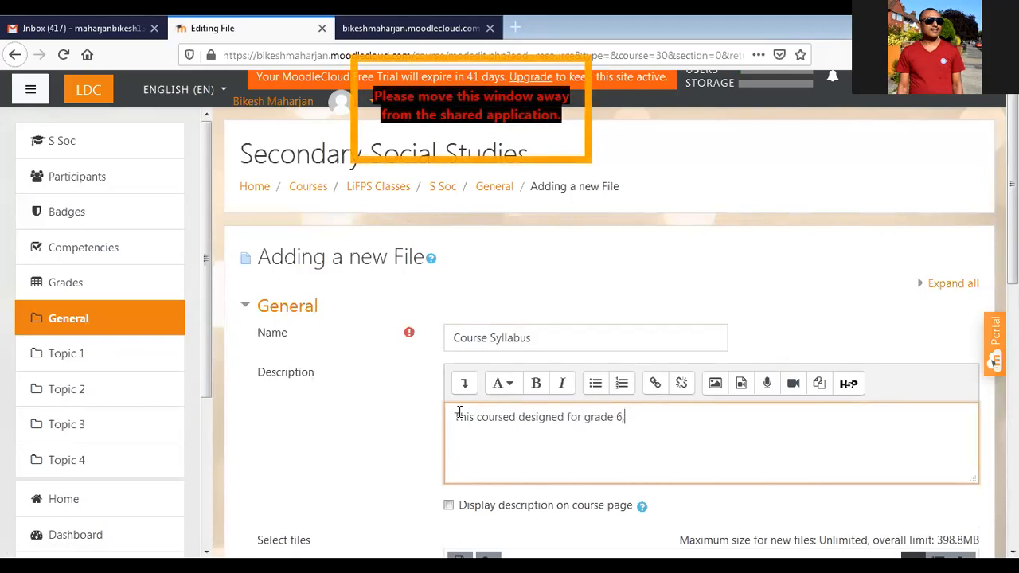
type(" 7 and 8 student")
left_click(345, 421)
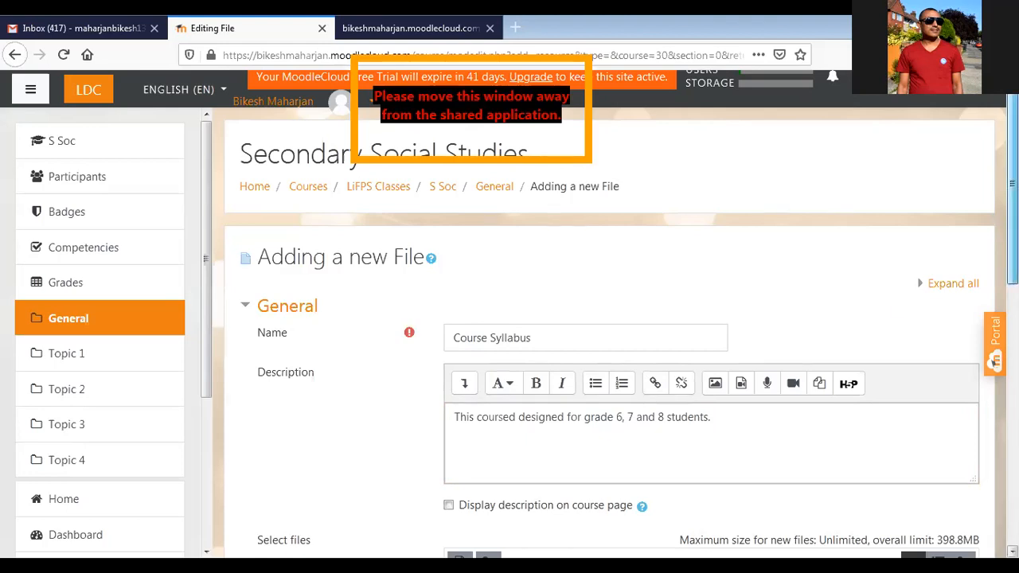
Enable displaying the file resource's description on the course page
scroll(1011, 239, "down", 2)
scroll(668, 293, "down", 2)
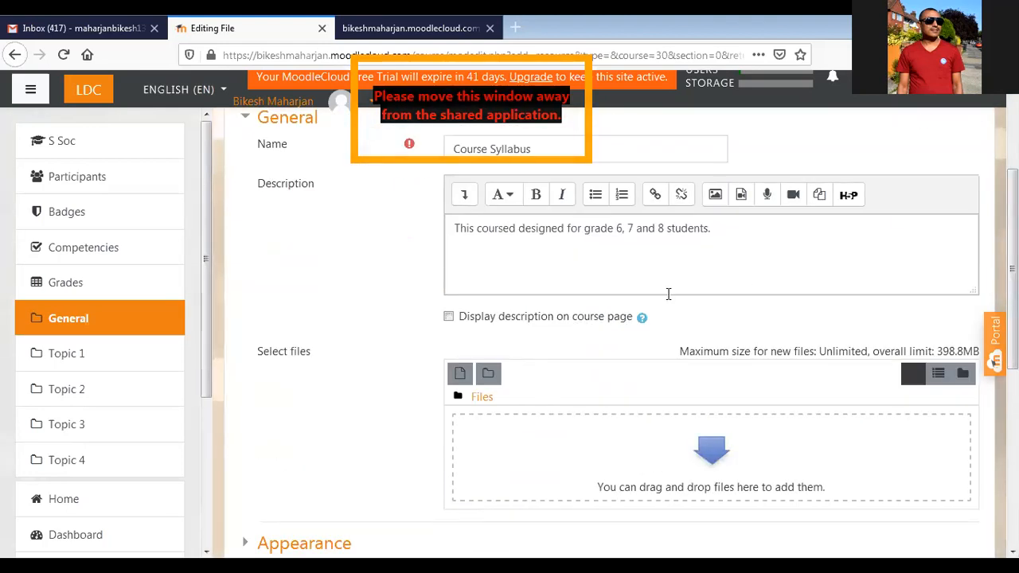
left_click(449, 317)
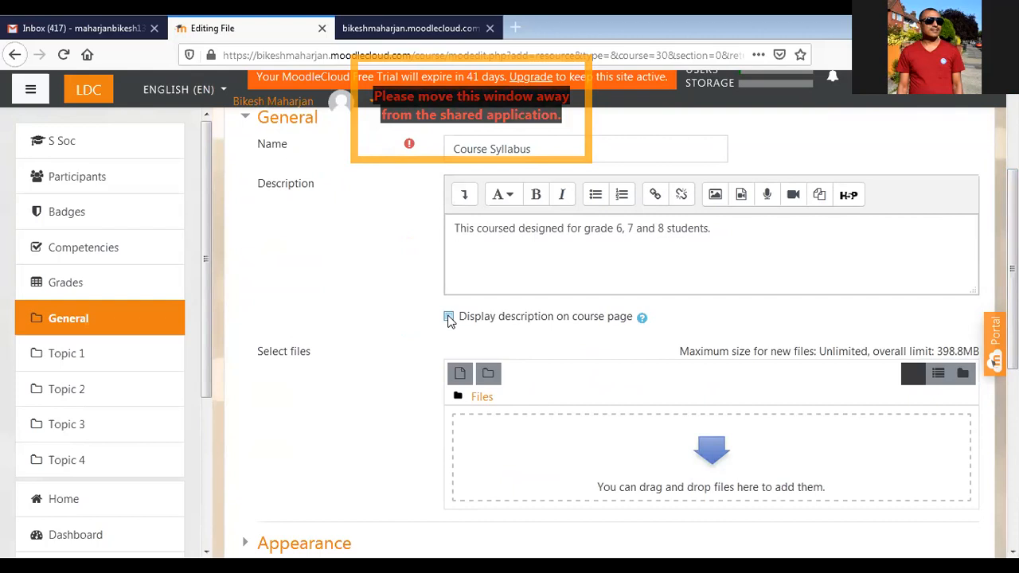
Append "It is all about course information." to the Course Syllabus file resource's description, correcting the misspelled word
left_click(724, 230)
type("i")
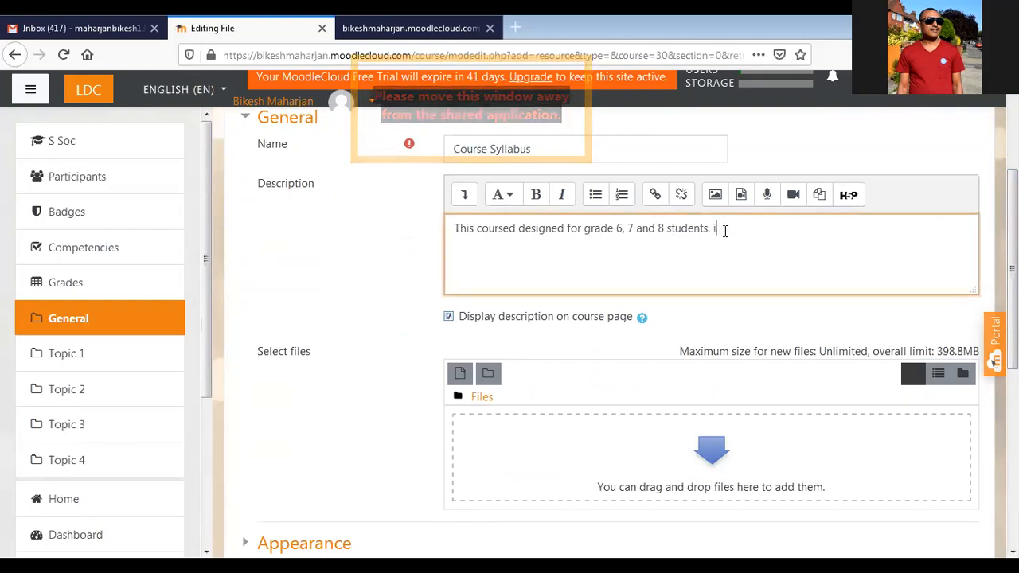
key("BackSpace")
type("It is ")
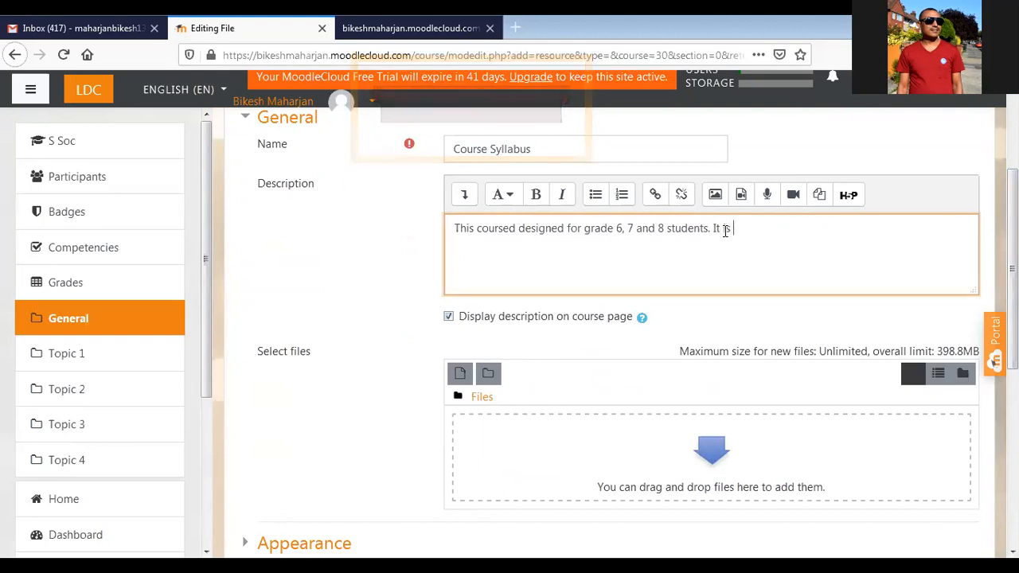
type("all about course infro")
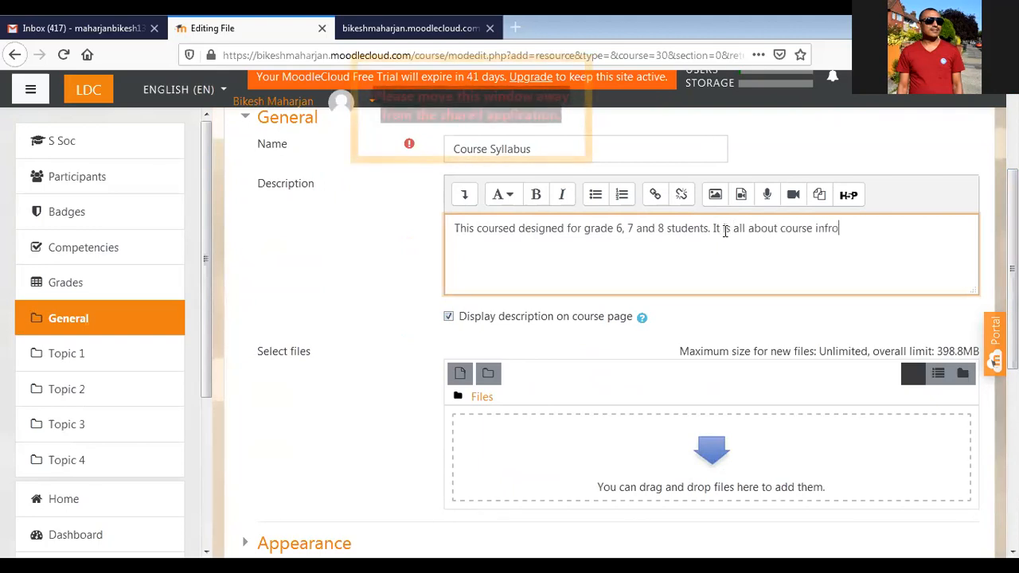
type("mation.")
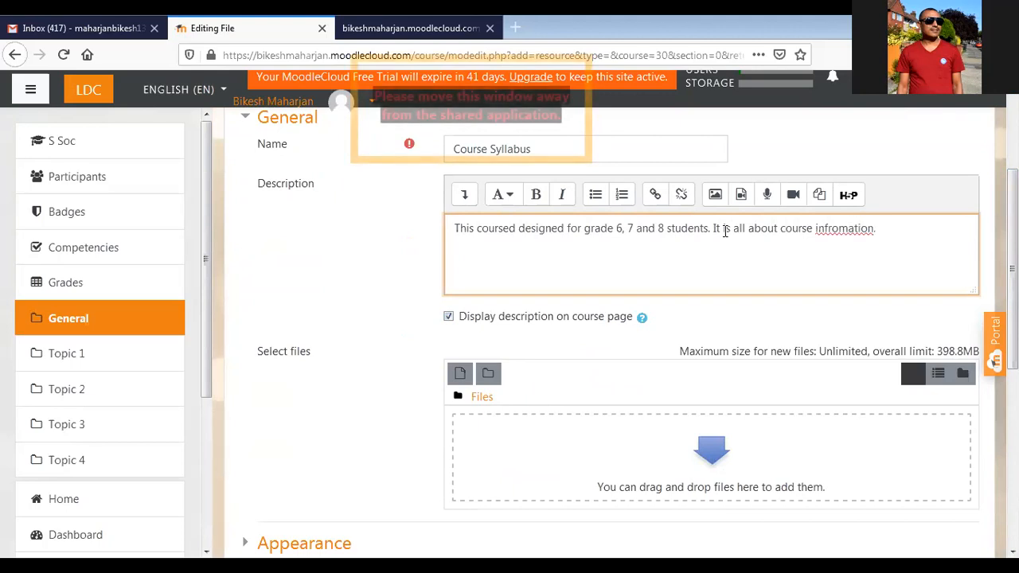
right_click(845, 232)
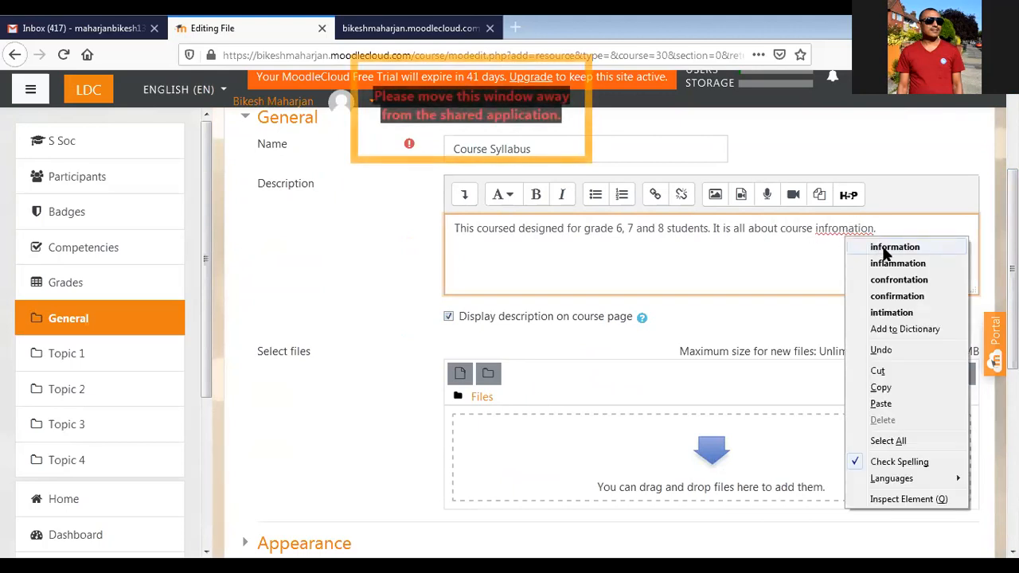
left_click(884, 246)
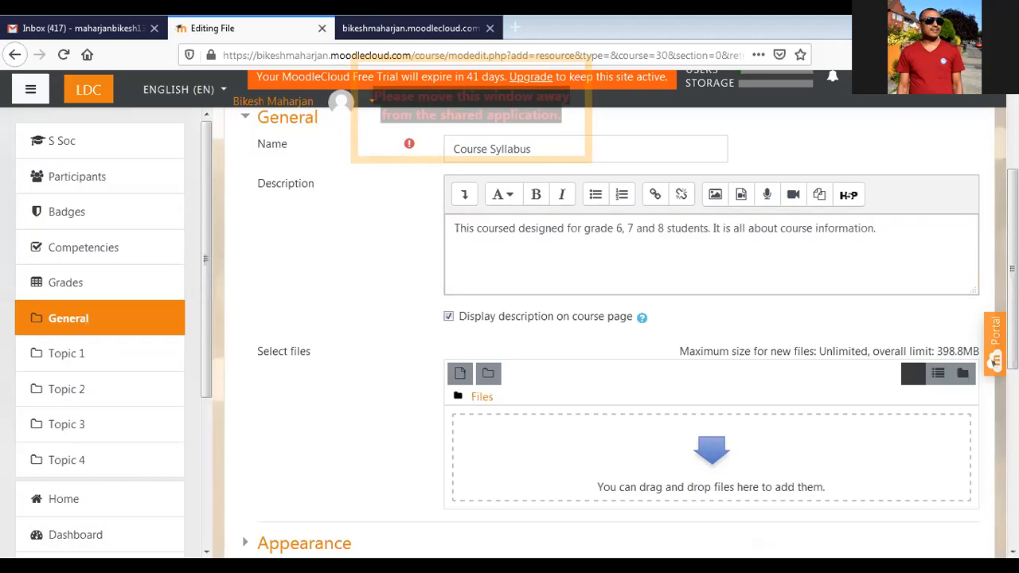
Upload the Course Plan Word document to the Course Syllabus resource, then save it and return to the course
left_click_drag(471, 116, 641, 480)
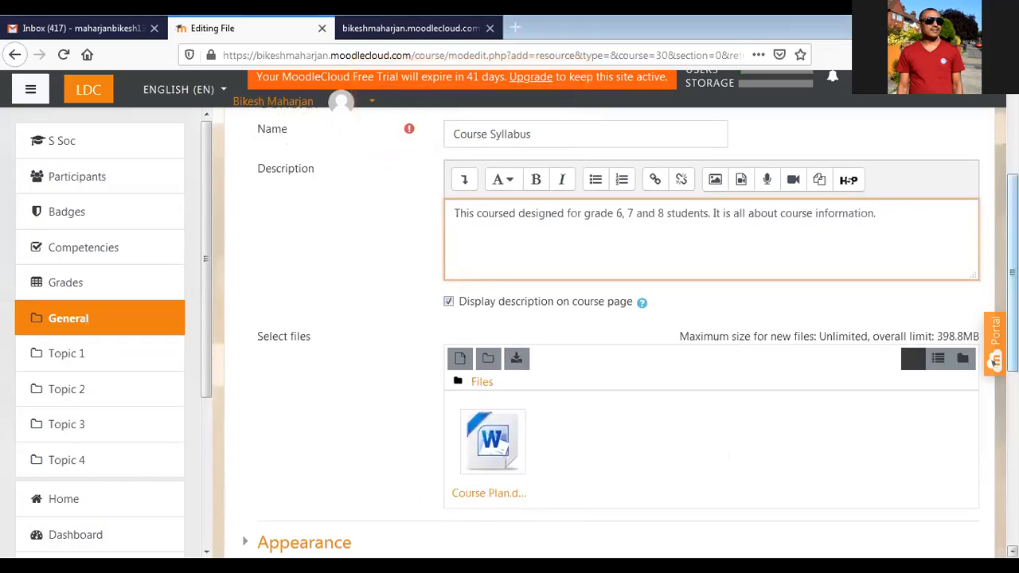
scroll(1013, 271, "down", 3)
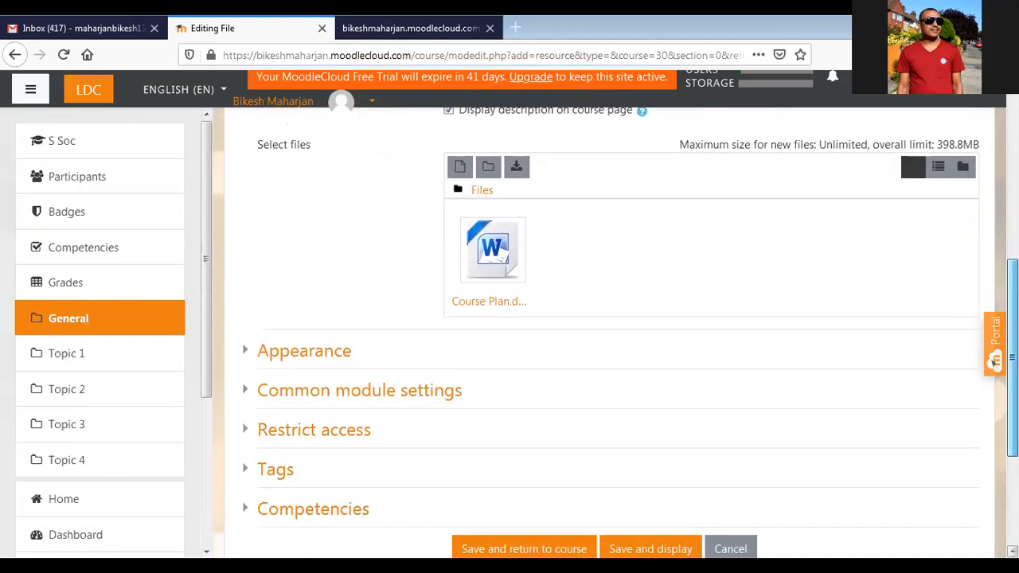
scroll(1012, 271, "down", 1)
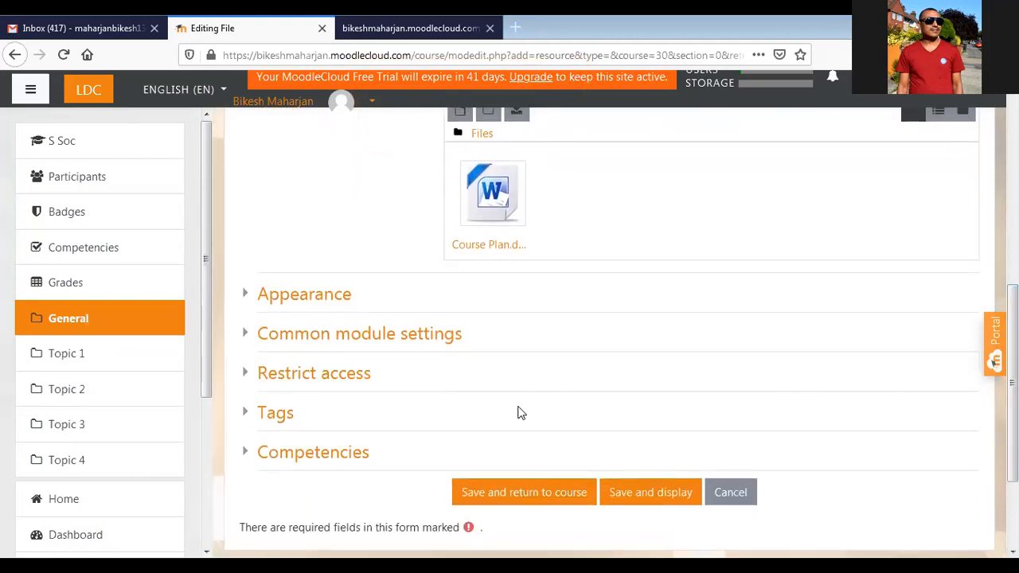
left_click(508, 498)
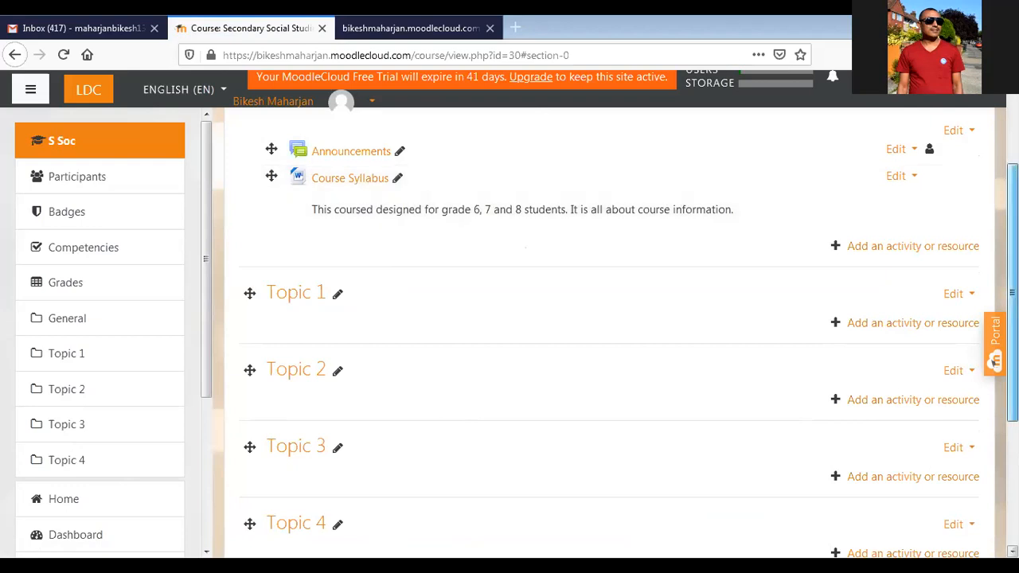
Add a File resource to Topic 1 and name it "Teaching Materials"
scroll(905, 217, "down", 1)
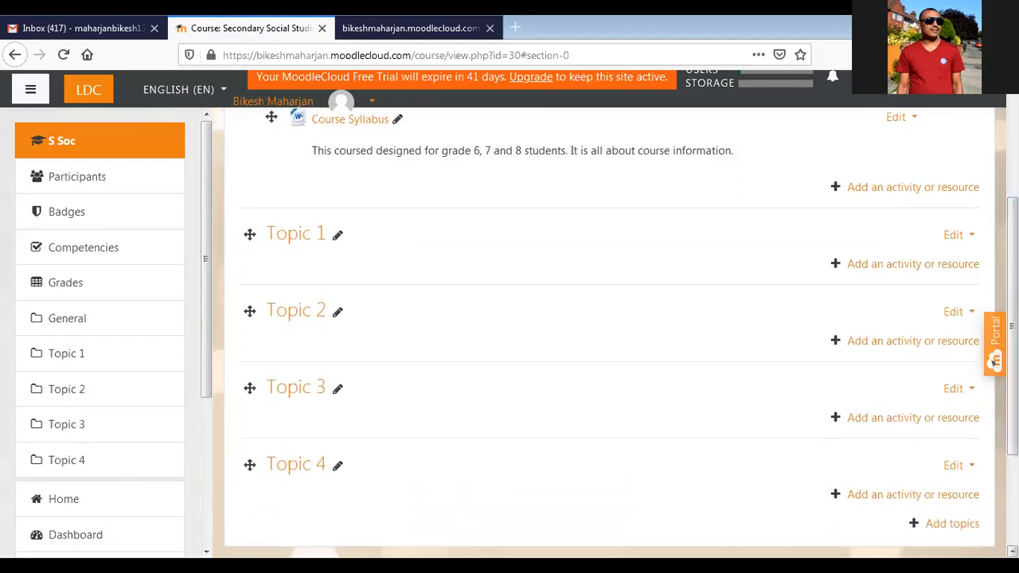
left_click(891, 268)
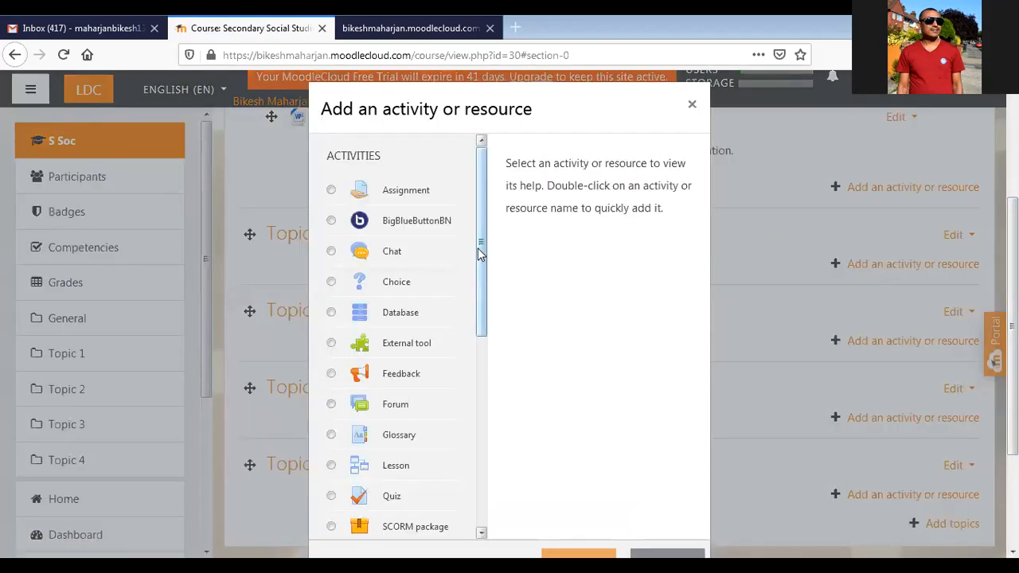
left_click_drag(485, 257, 485, 490)
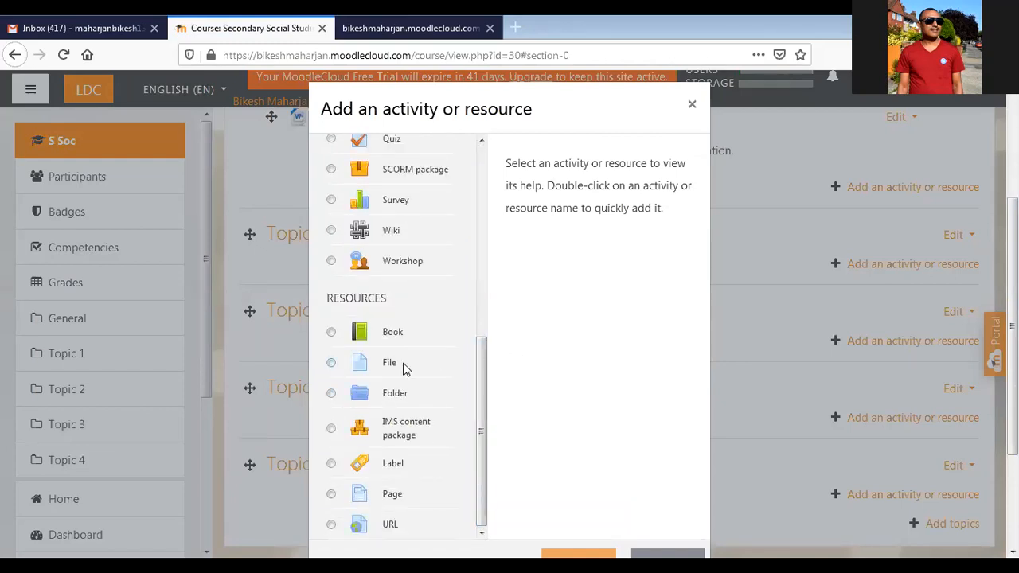
left_click(331, 363)
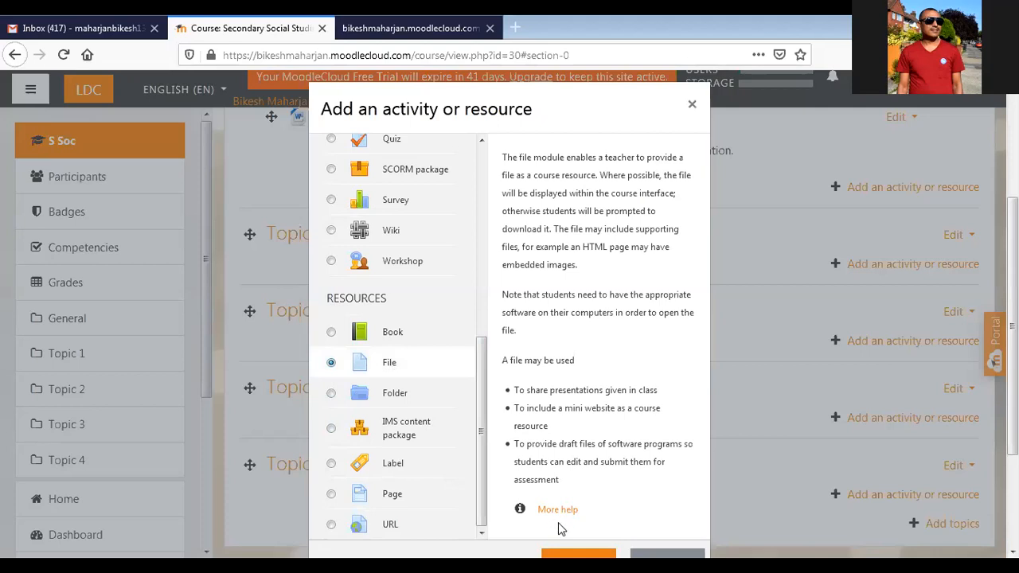
left_click(578, 553)
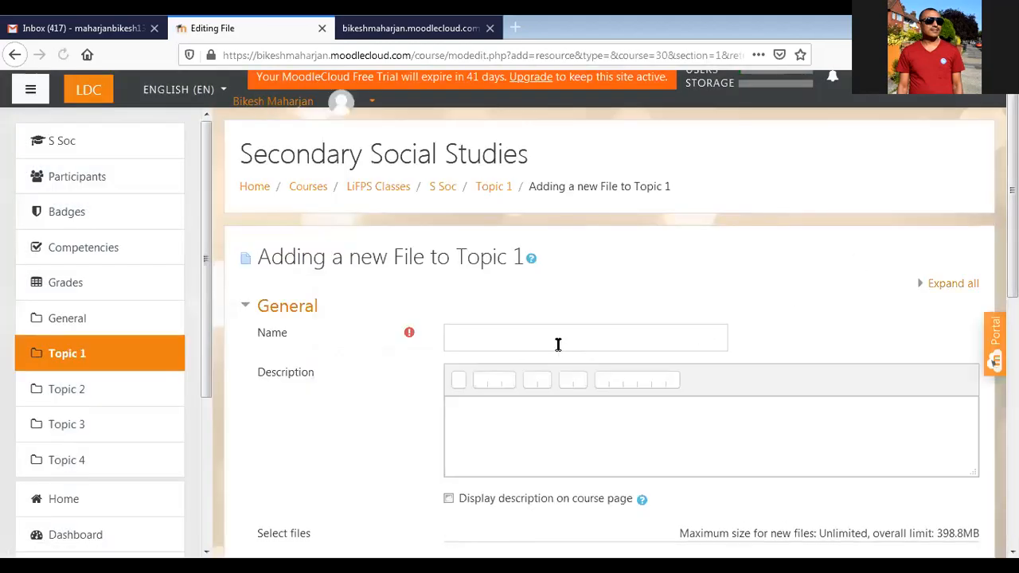
left_click(557, 340)
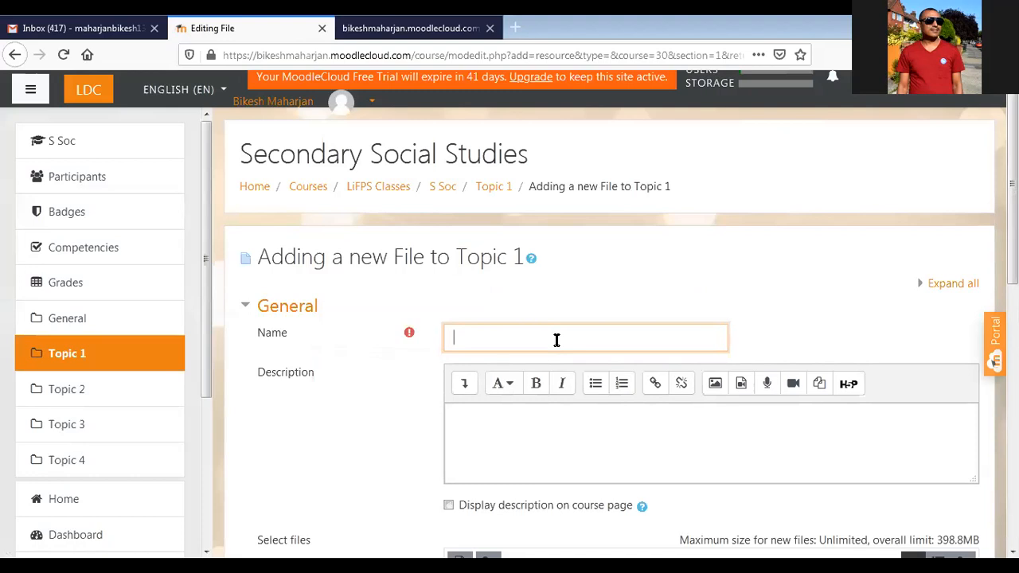
type("Teaching Materials")
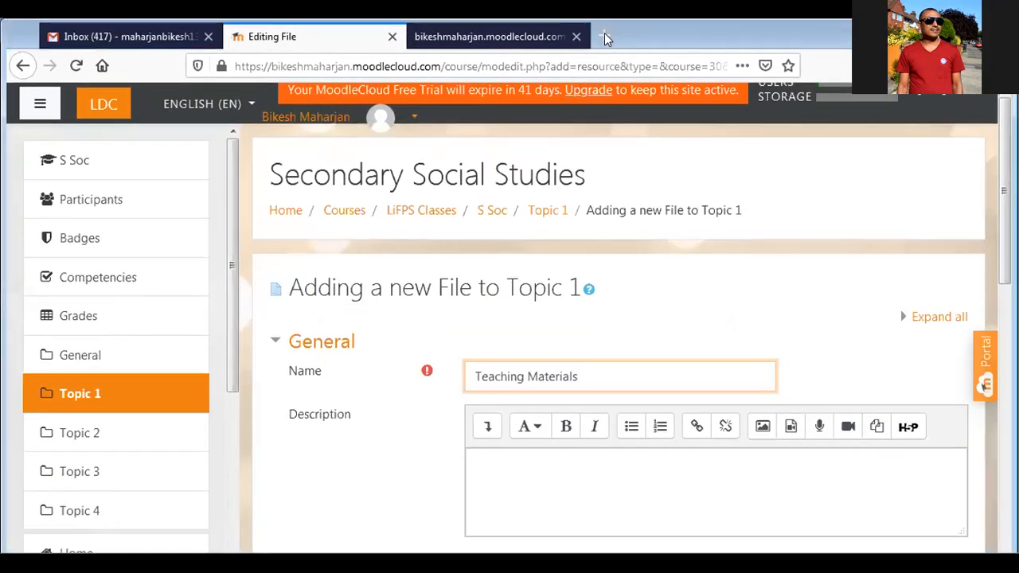
Open Google in a new browser tab and search for "our community, pdf"
left_click(605, 38)
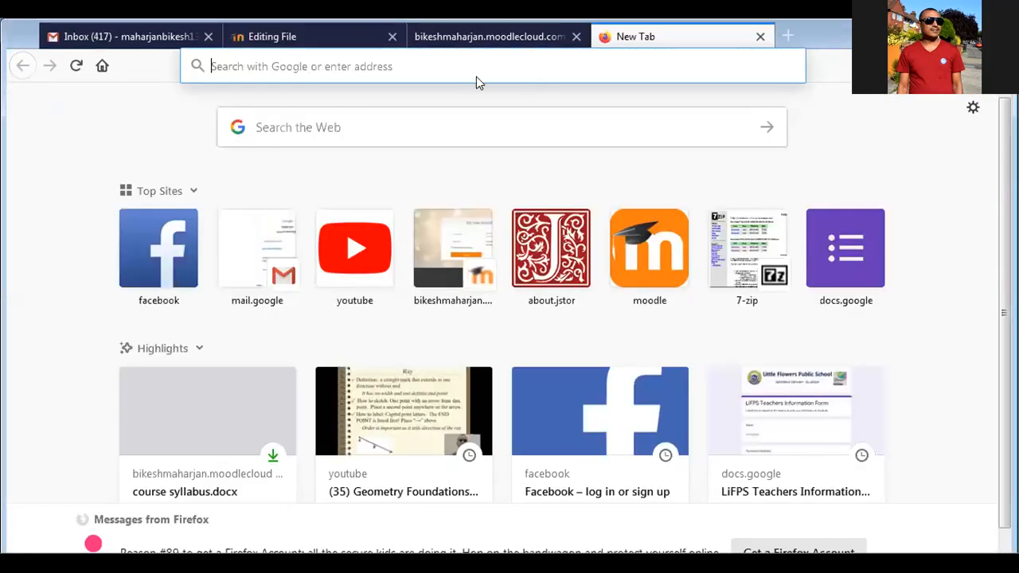
type("google")
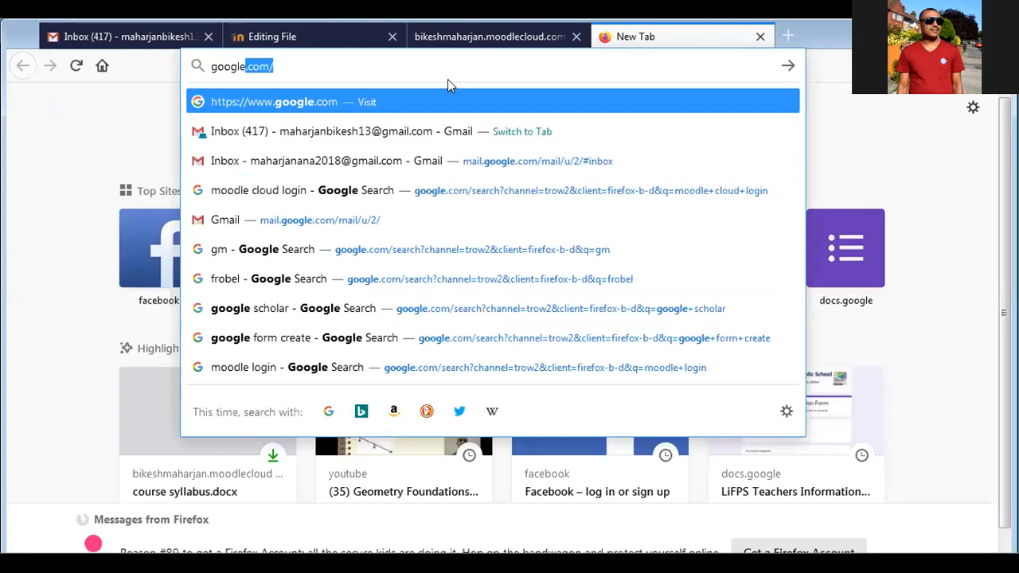
key("Return")
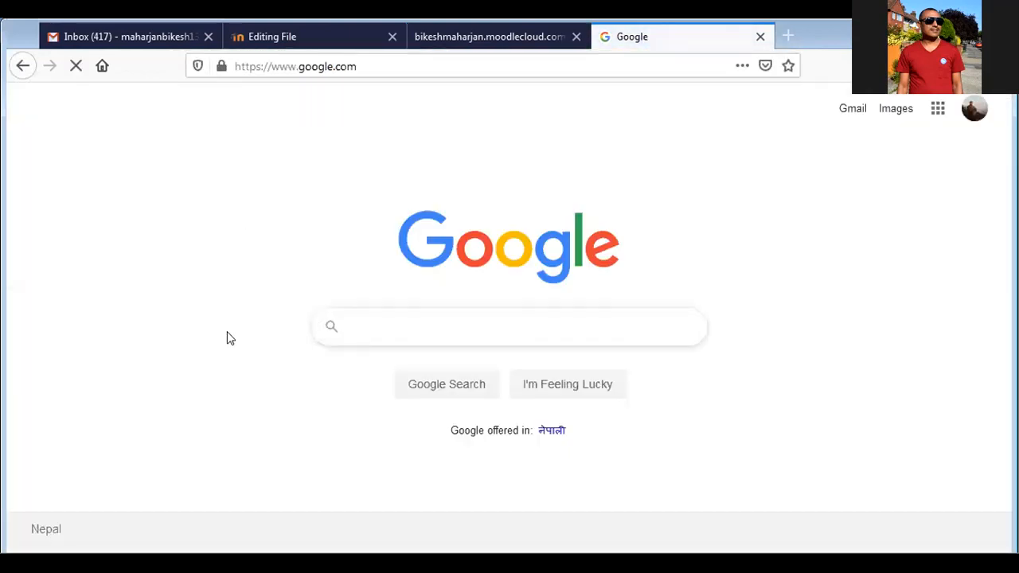
type("Sco")
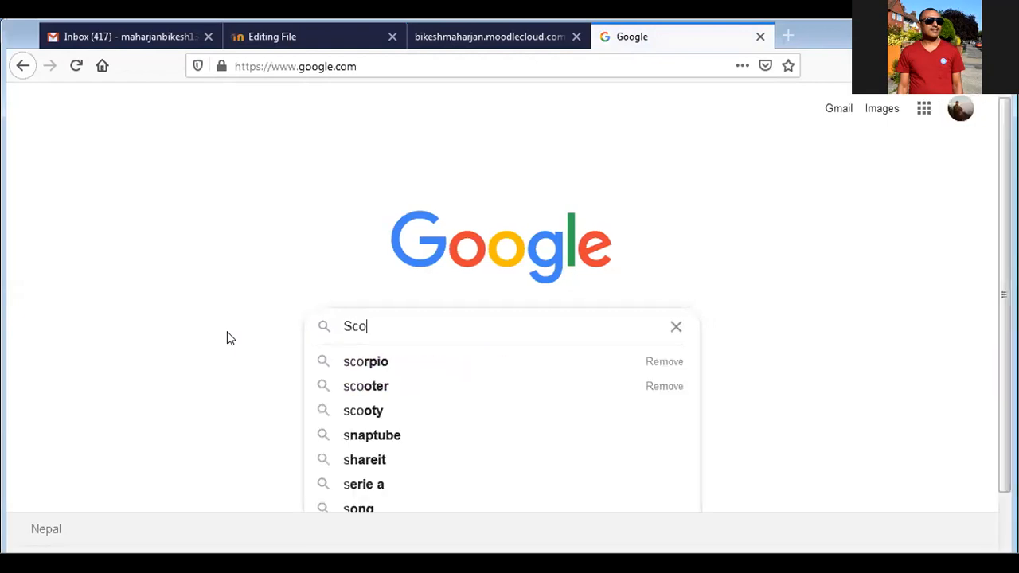
key("BackSpace")
key("BackSpace")
key("BackSpace")
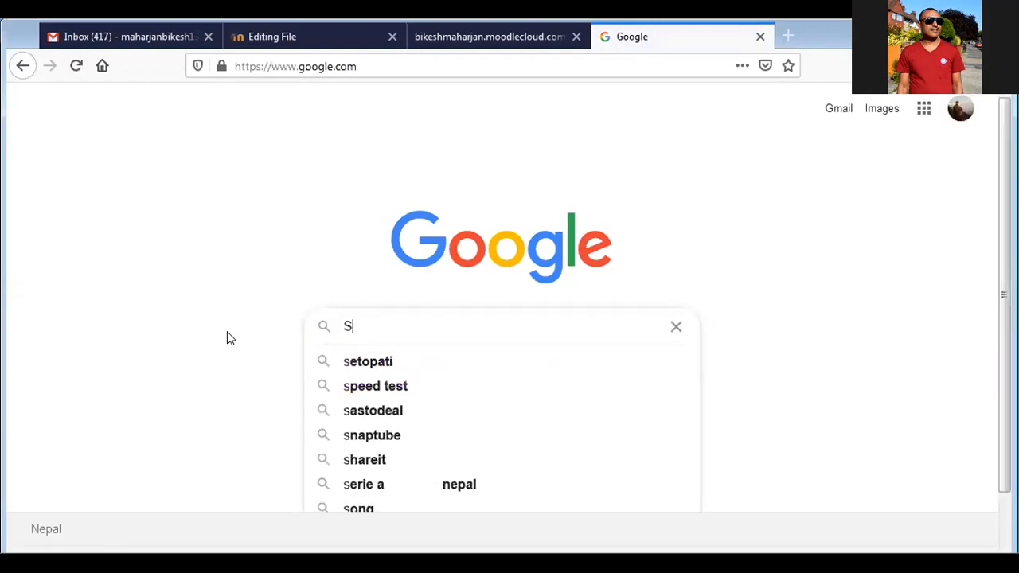
type("our")
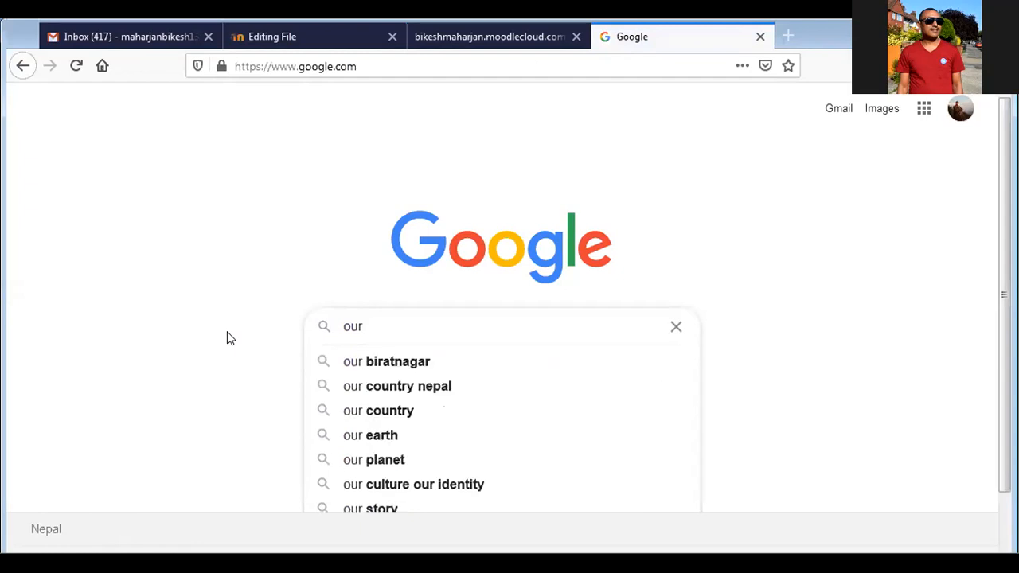
type(" community")
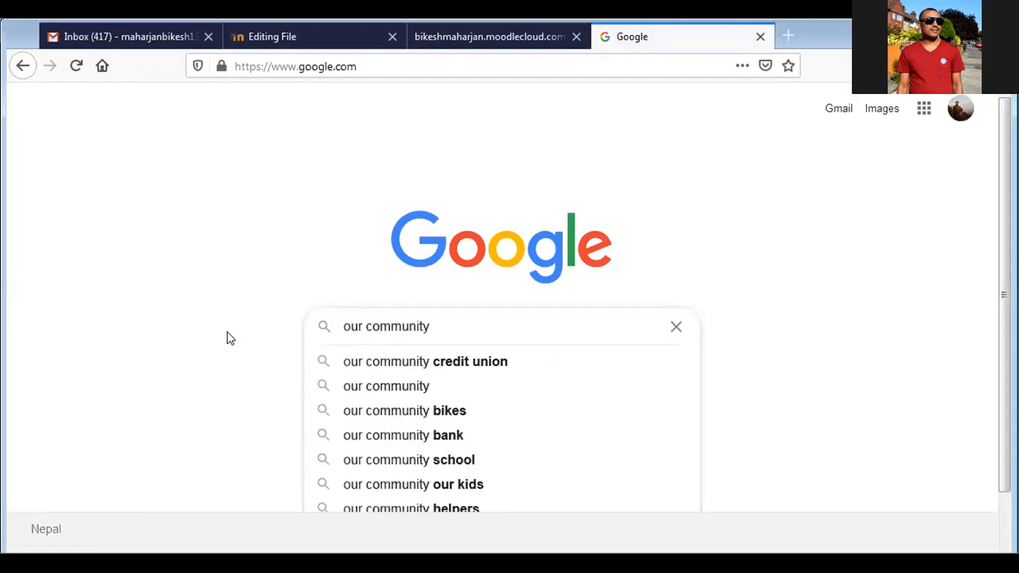
type(", pdf")
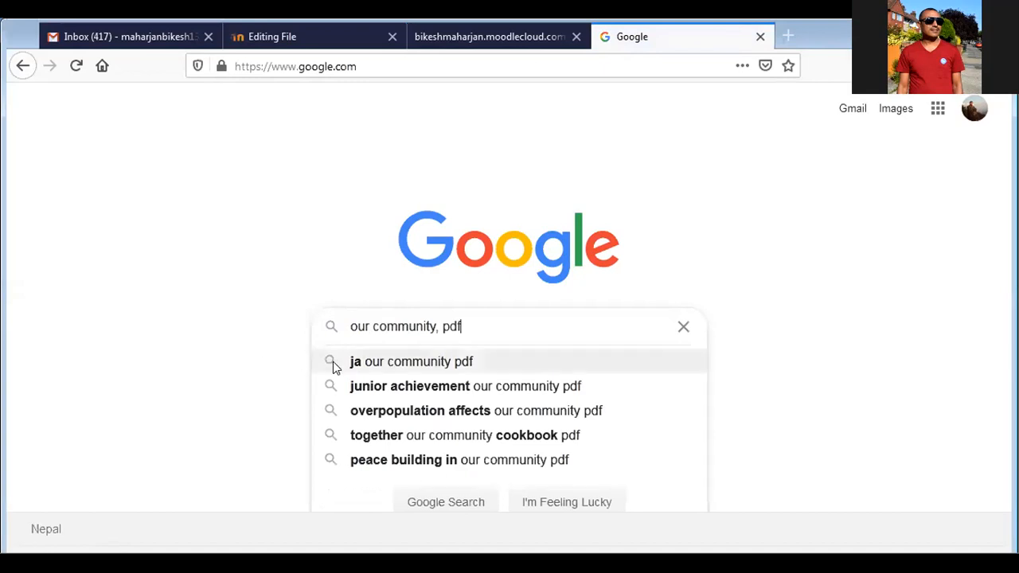
key("Return")
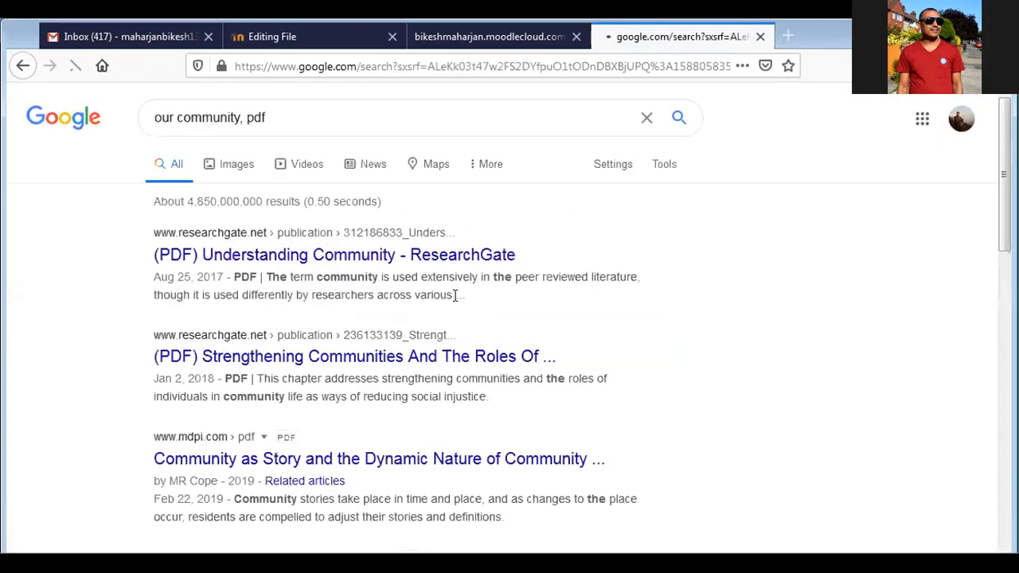
Open the ResearchGate result "Strengthening Communities And The Roles Of" in a new tab and save its full-text PDF
right_click(254, 364)
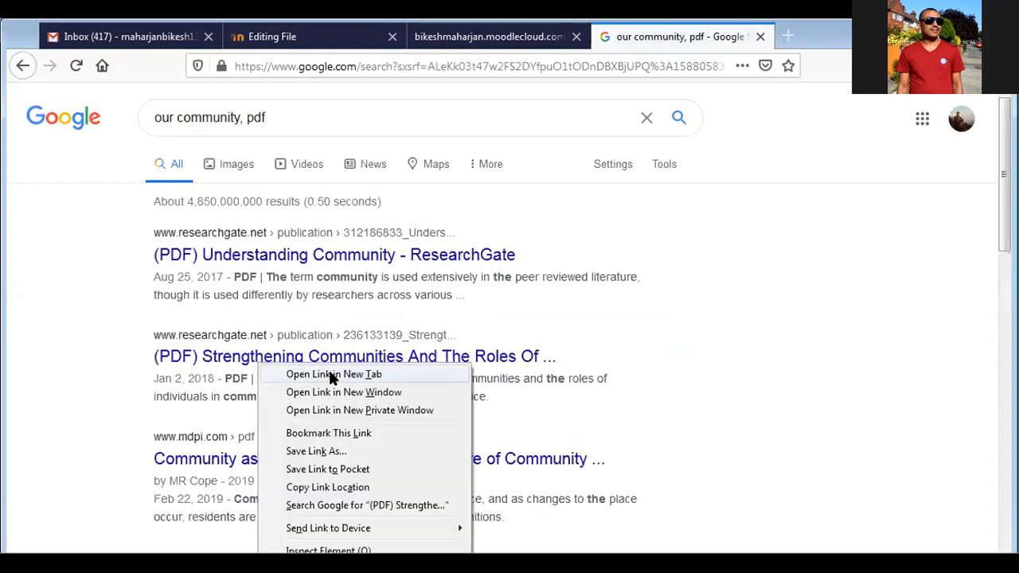
left_click(330, 373)
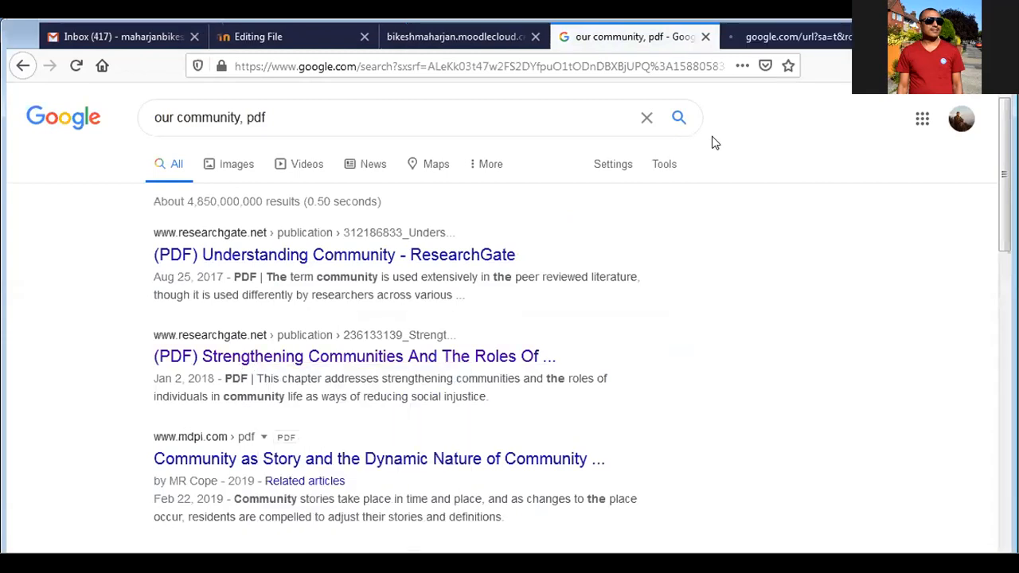
left_click(800, 38)
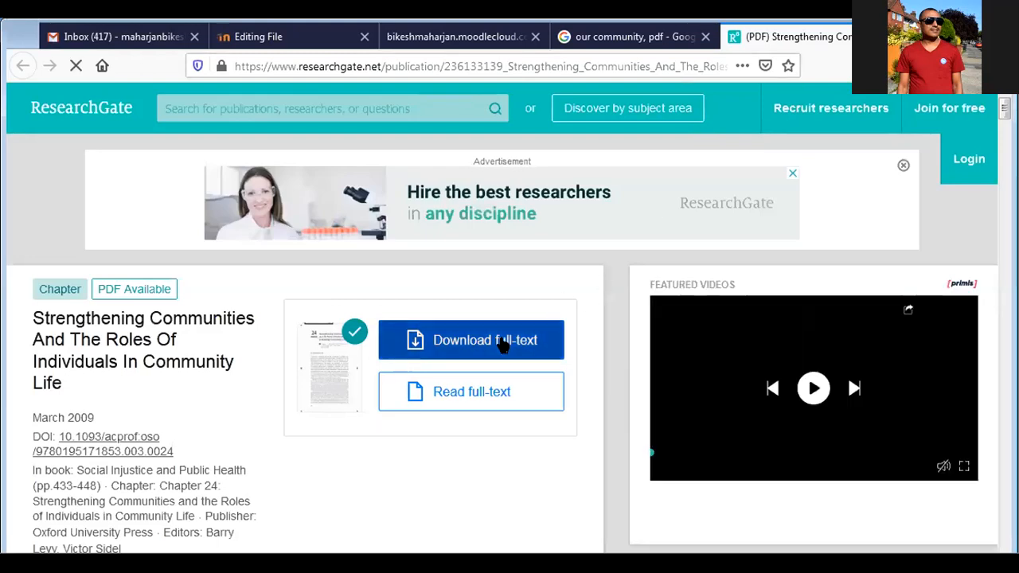
left_click(503, 342)
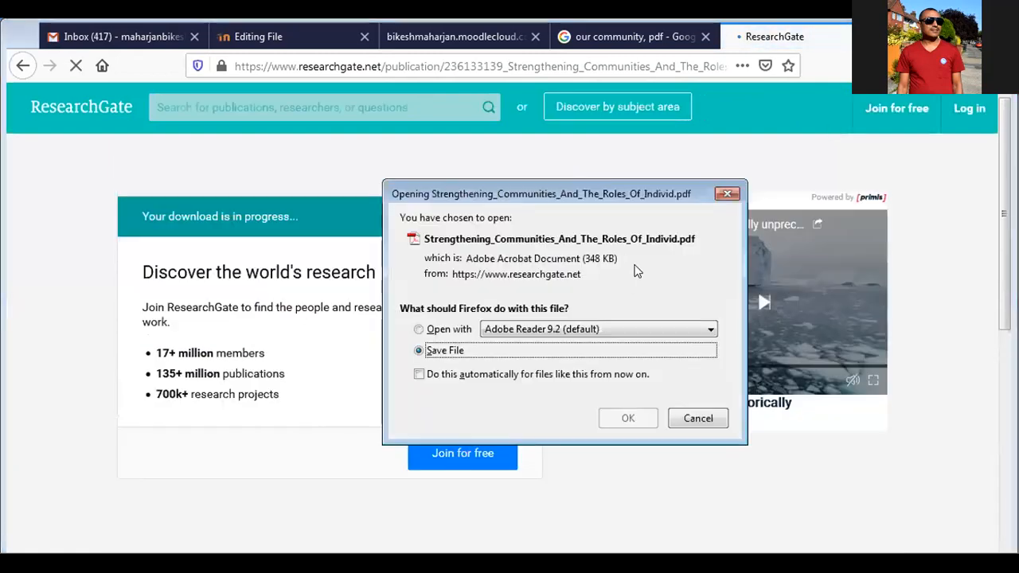
left_click(623, 418)
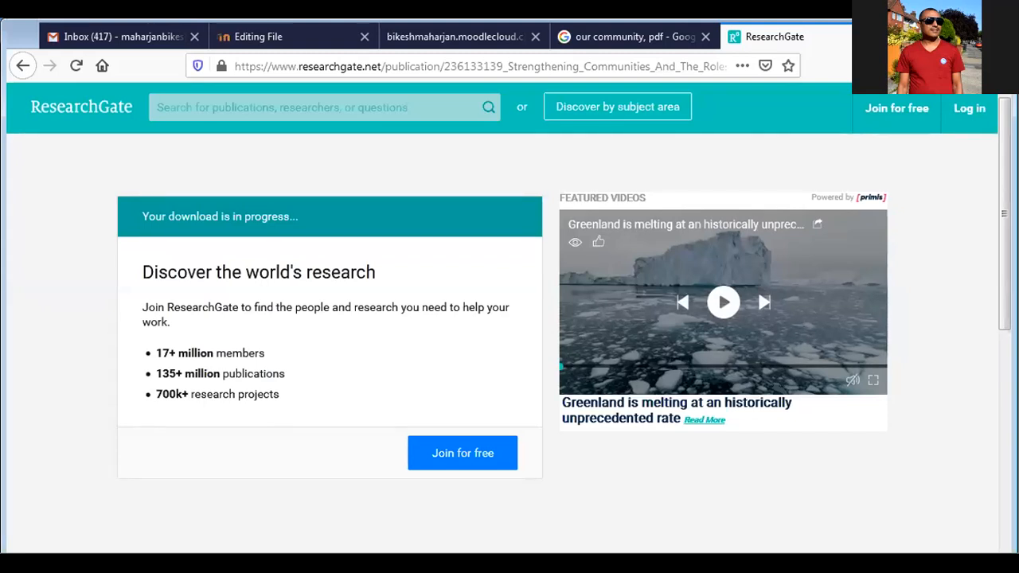
left_click(995, 27)
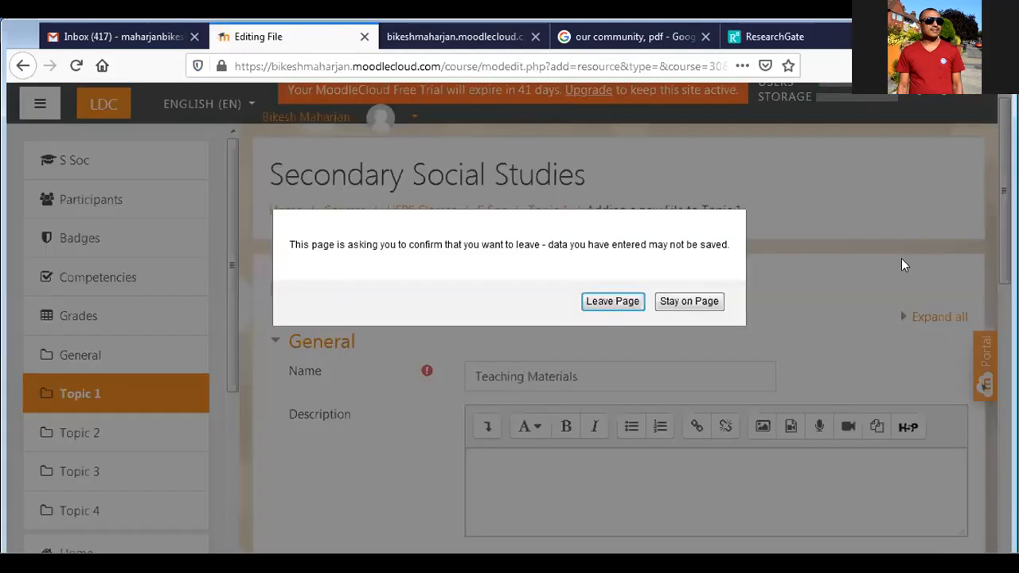
left_click(642, 302)
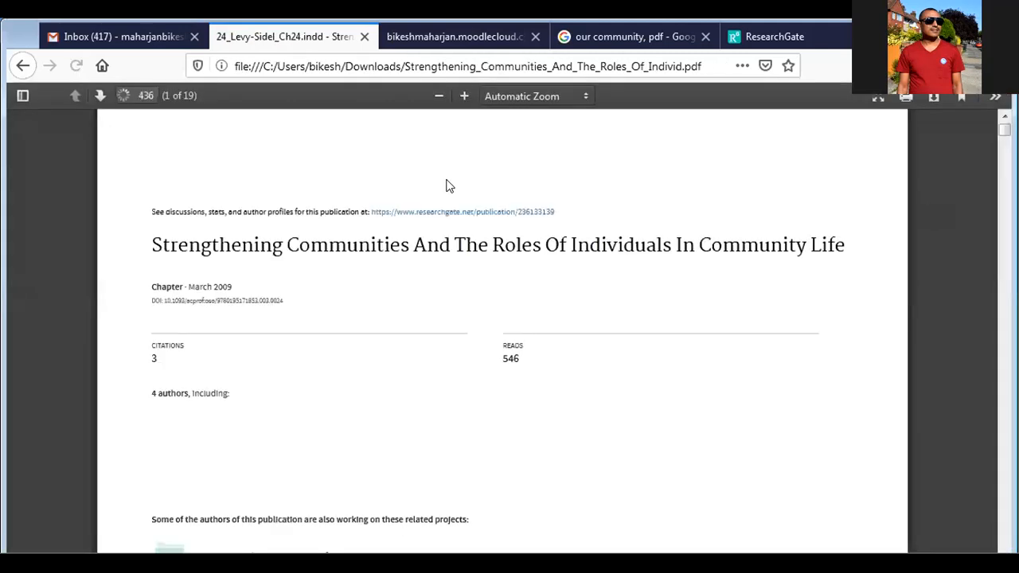
left_click(387, 40)
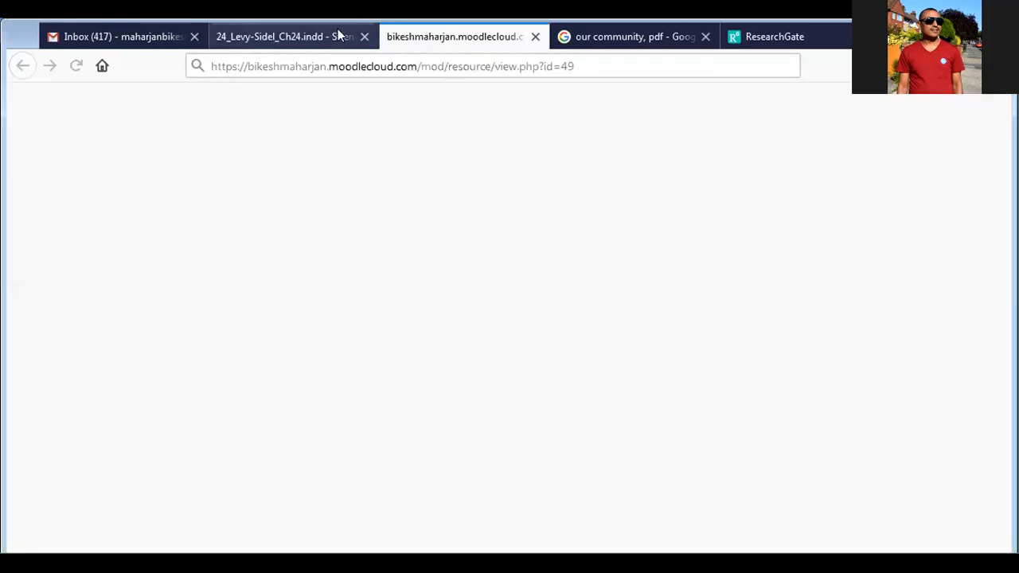
left_click(275, 40)
left_click(16, 69)
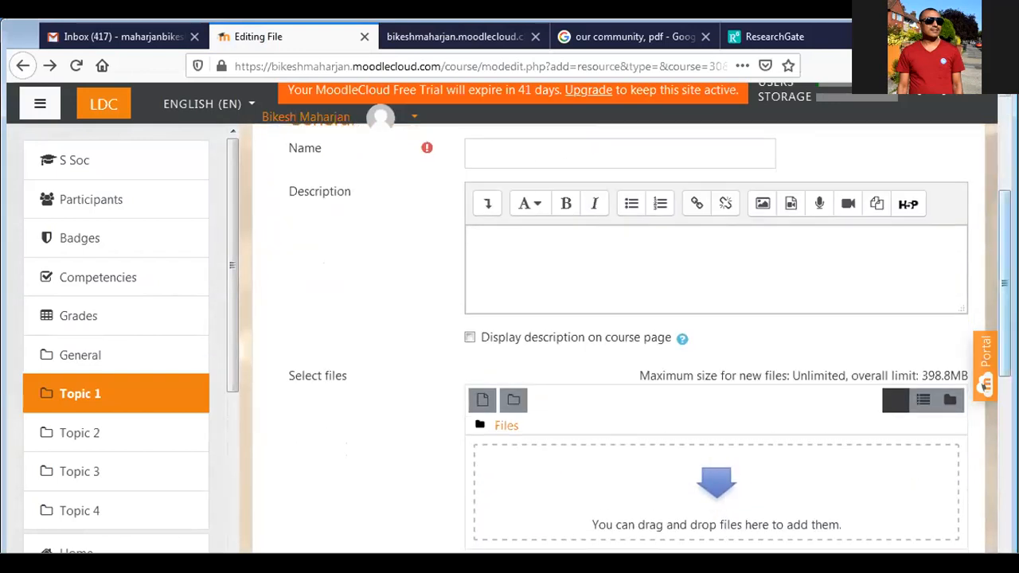
Name the new Topic 1 file resource "Teaching Materials", describe it as "Our Family", and show the description on the course page
scroll(629, 320, "up", 4)
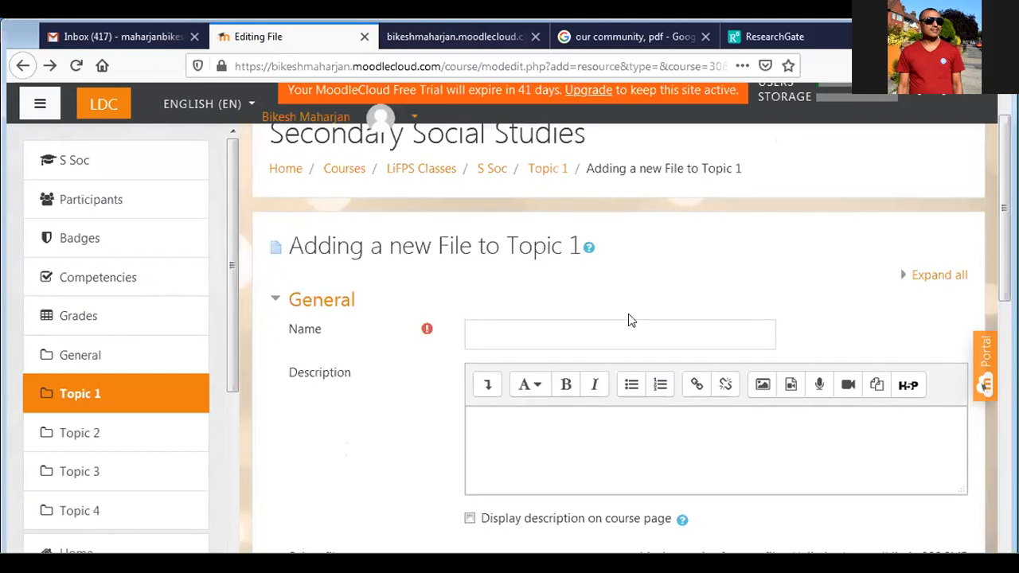
left_click(548, 333)
type("Teaching Materials")
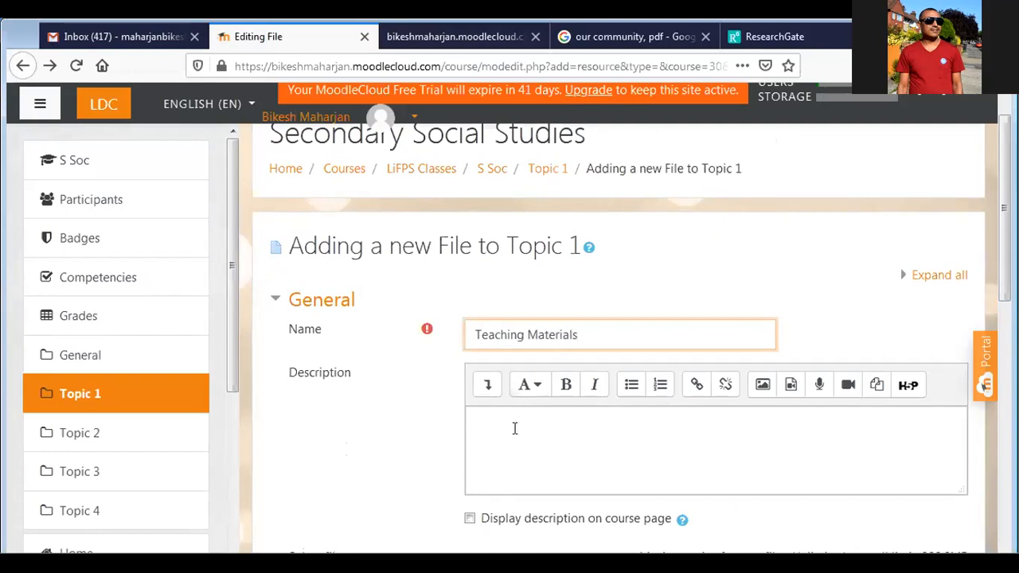
left_click(510, 425)
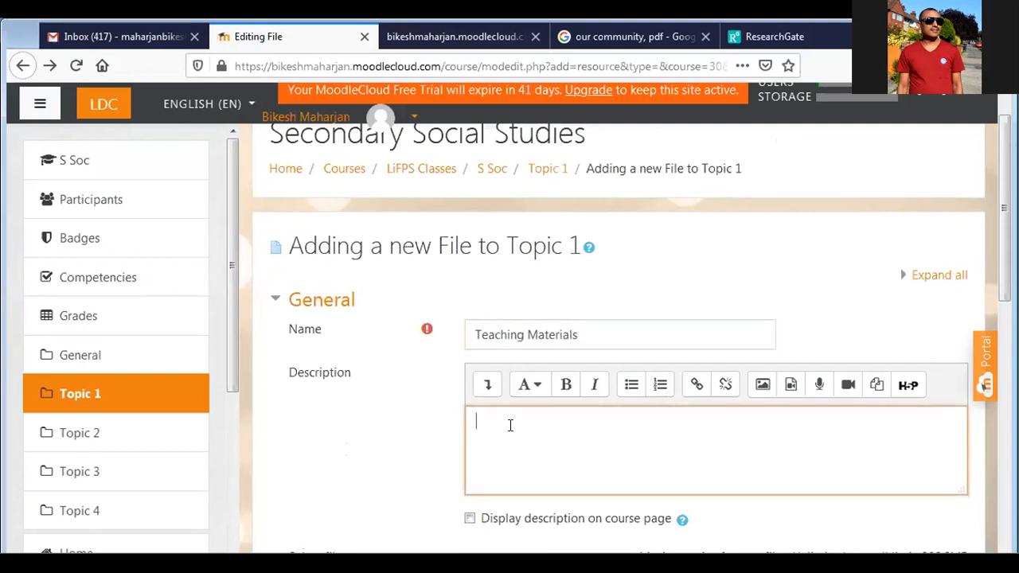
type("Our Family")
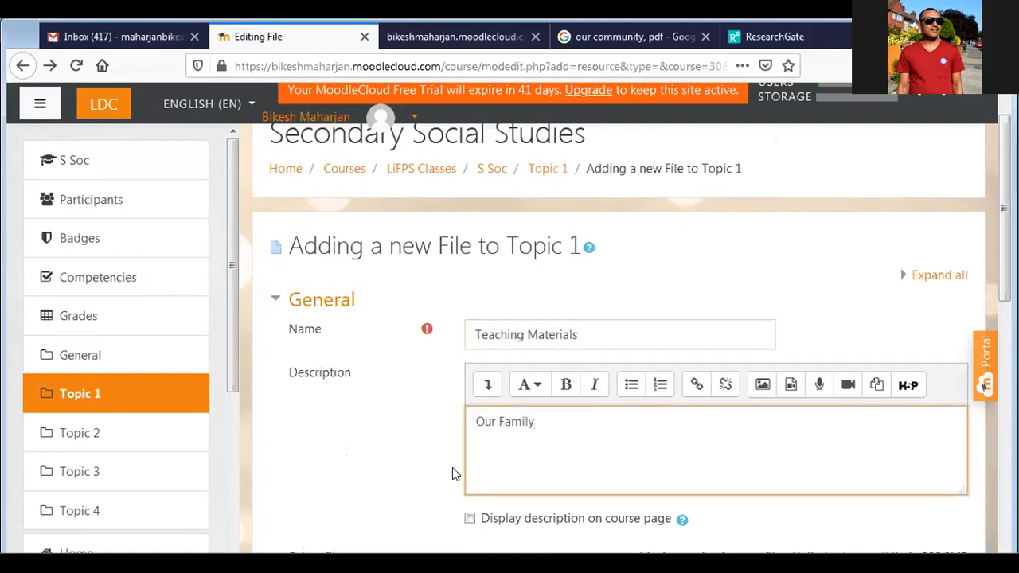
left_click(470, 518)
Save the Teaching Materials resource with the downloaded SWOT analysis PDF attached and return to the course
scroll(375, 496, "down", 3)
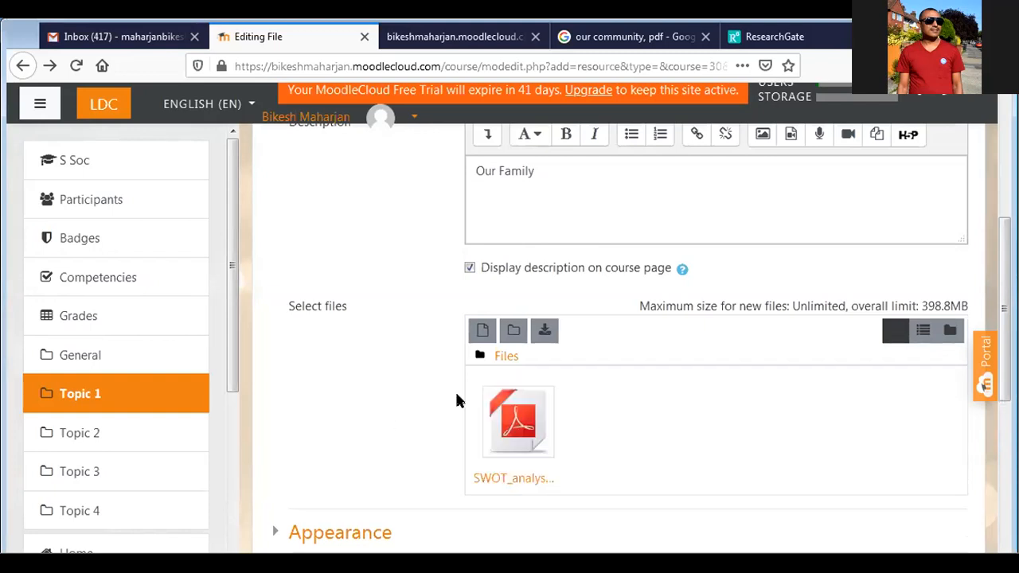
scroll(558, 437, "down", 4)
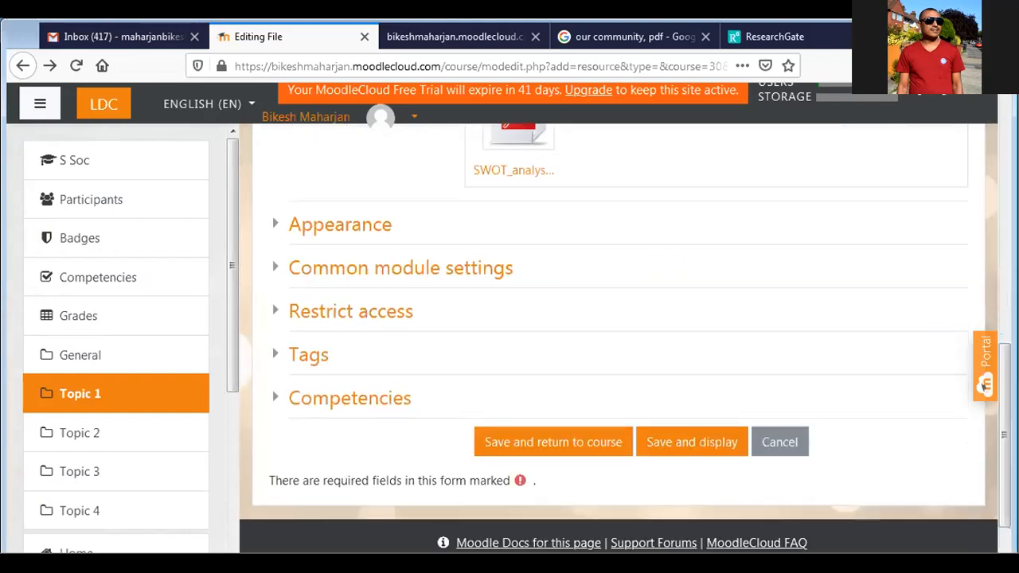
left_click(557, 442)
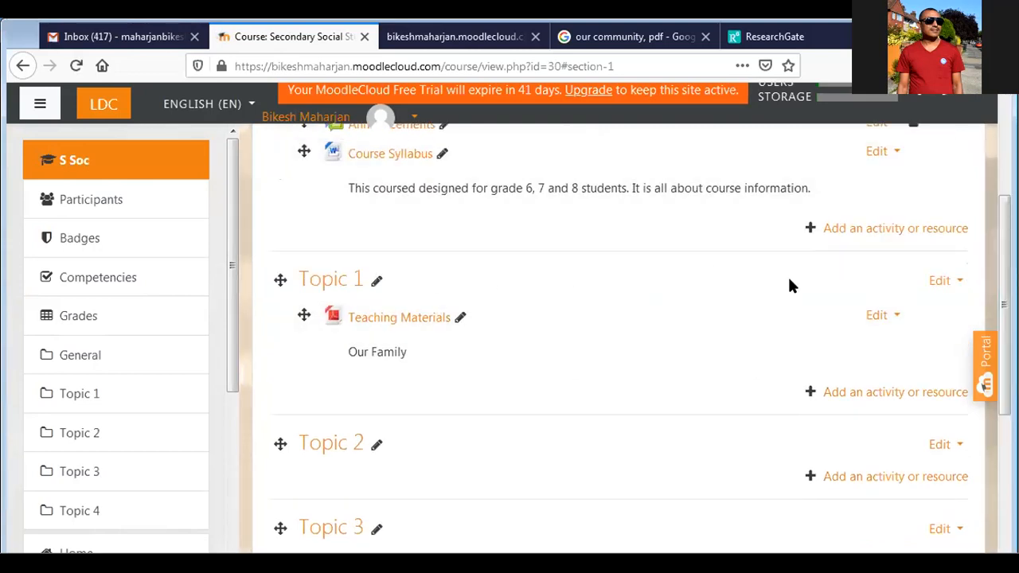
Give the Topic 1 section the custom name "Our Family" and save the changes
left_click(956, 283)
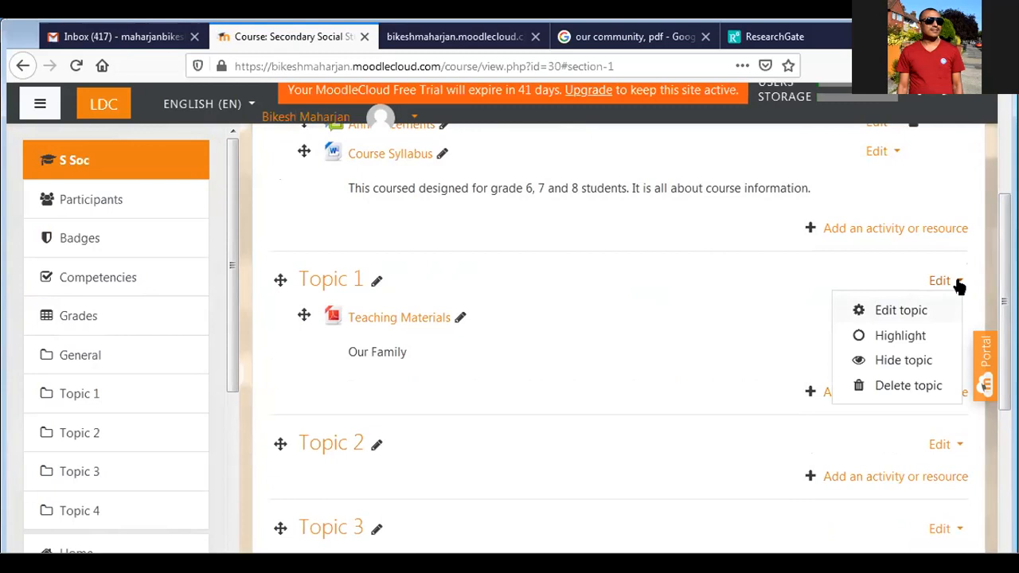
left_click(886, 314)
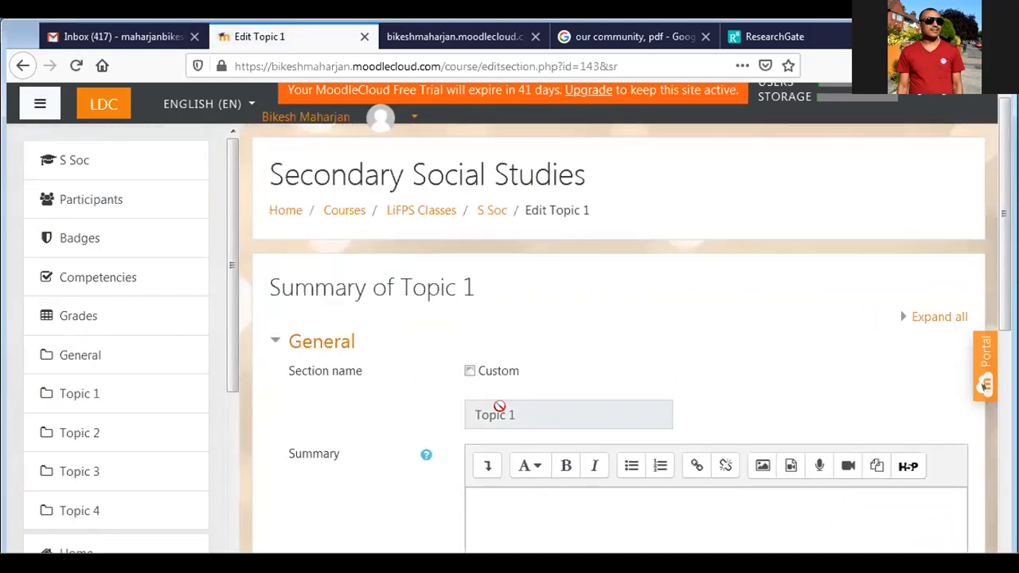
left_click(470, 371)
left_click(497, 411)
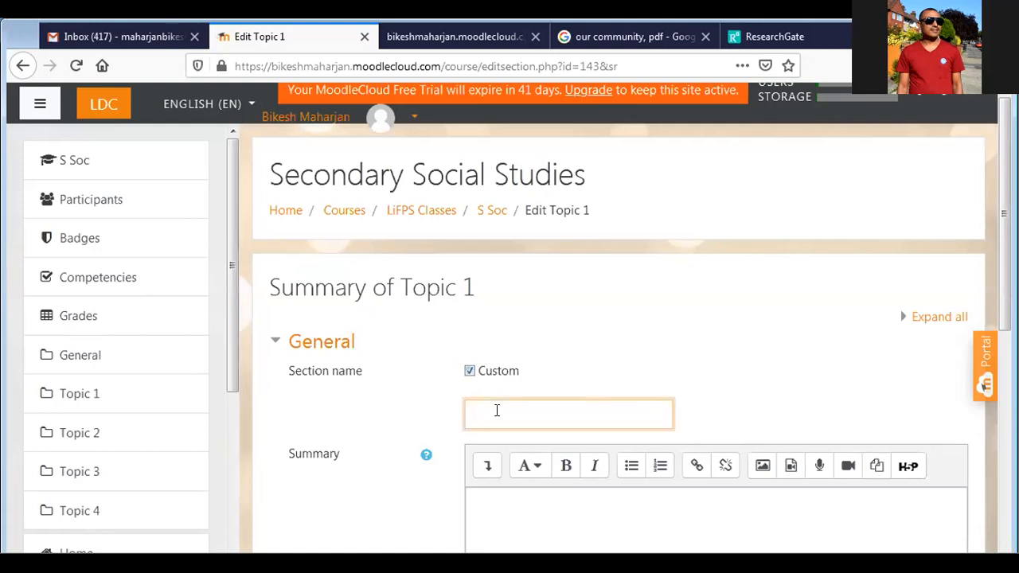
type("Our Family")
scroll(920, 465, "down", 5)
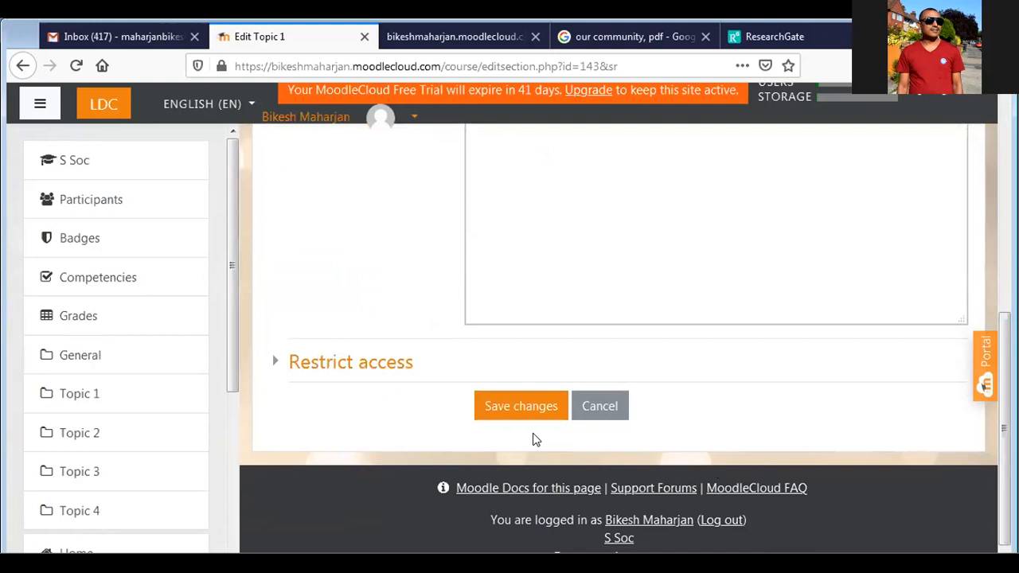
left_click(521, 406)
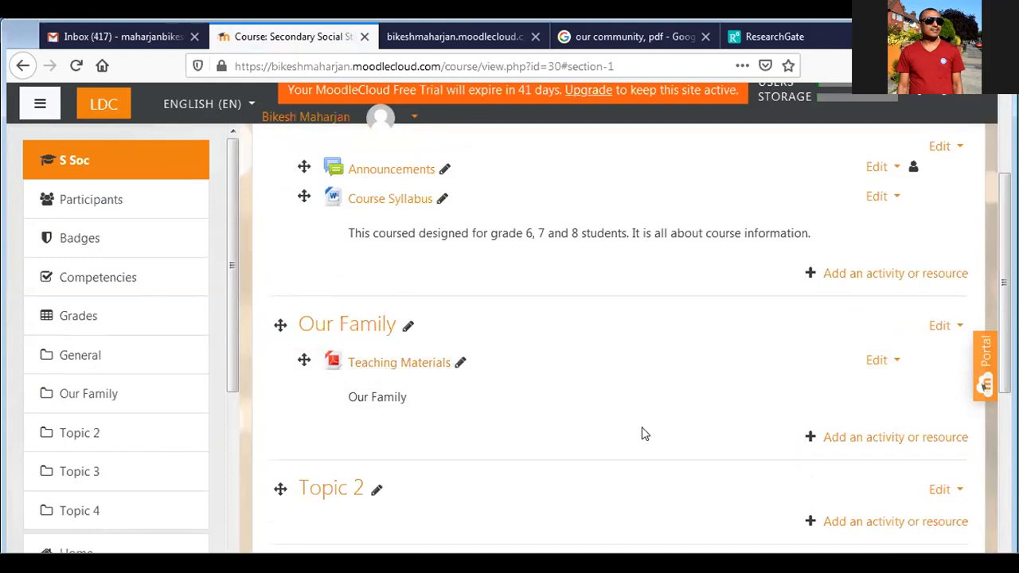
Add an Assignment activity to the Our Family section after reading through its help text
left_click(842, 440)
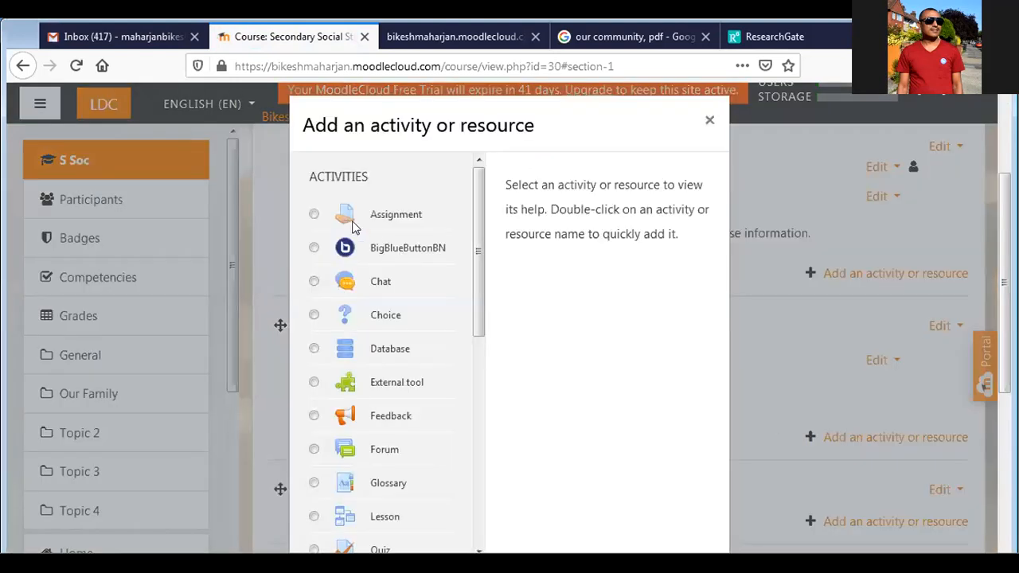
left_click(314, 213)
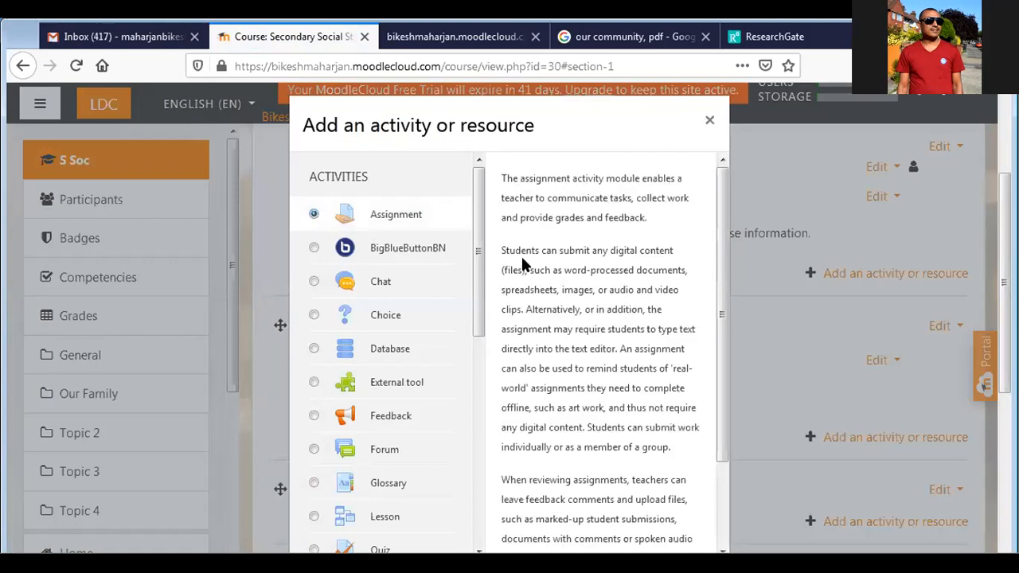
left_click_drag(717, 251, 729, 471)
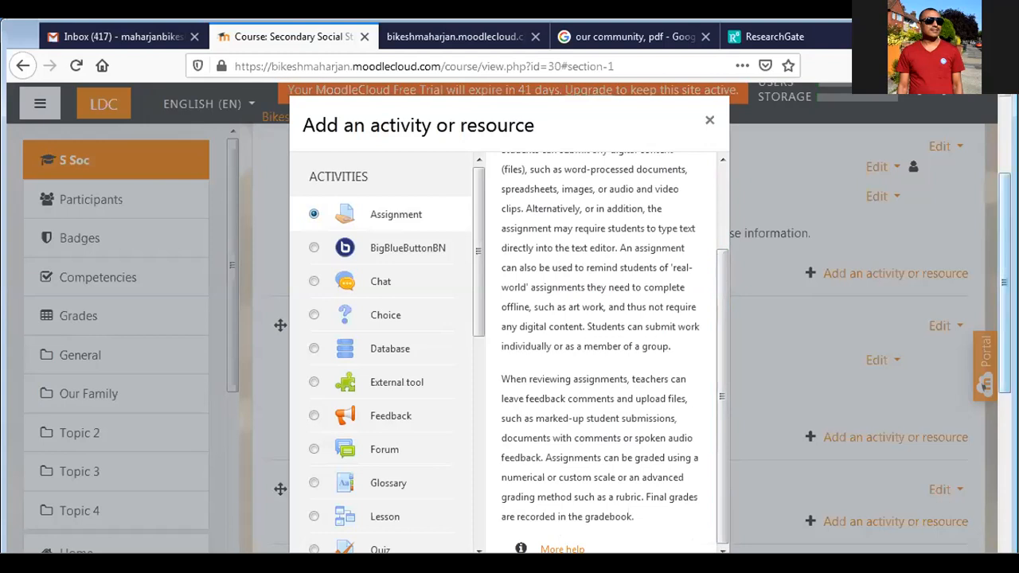
scroll(509, 319, "down", 2)
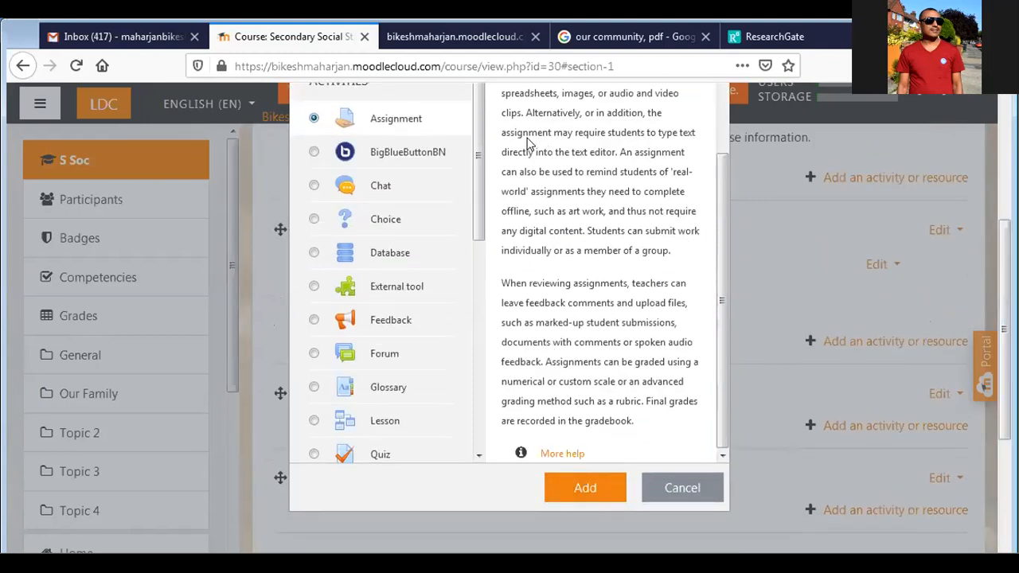
left_click(582, 489)
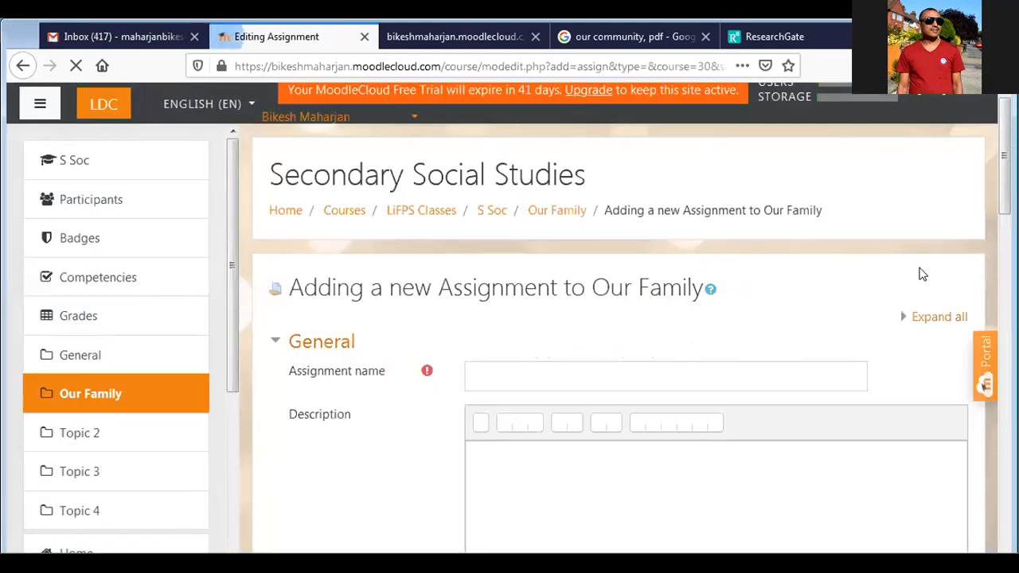
Name the assignment "Write a paragraph about your family."
left_click_drag(1004, 159, 1004, 188)
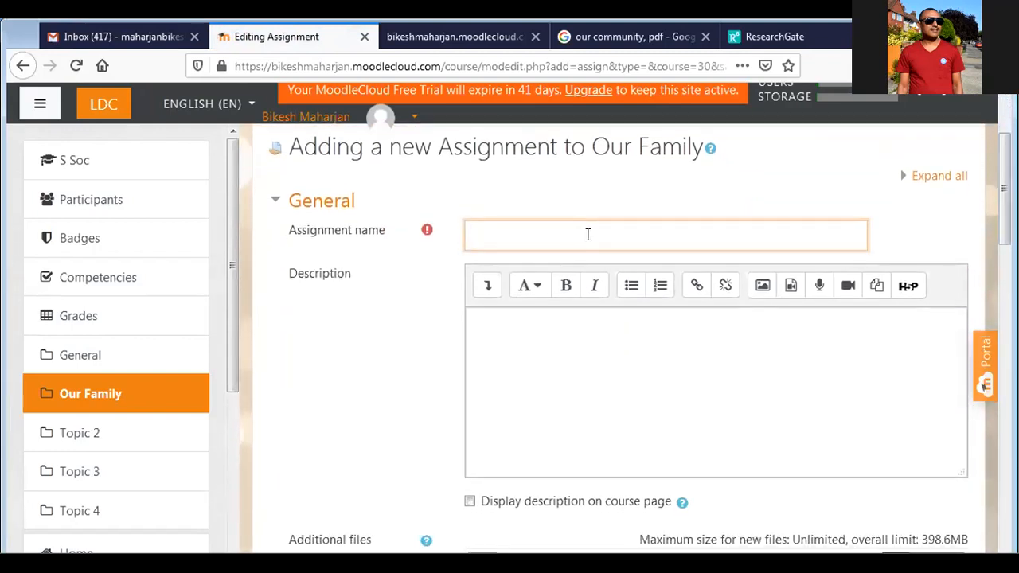
type("Write a paragraph")
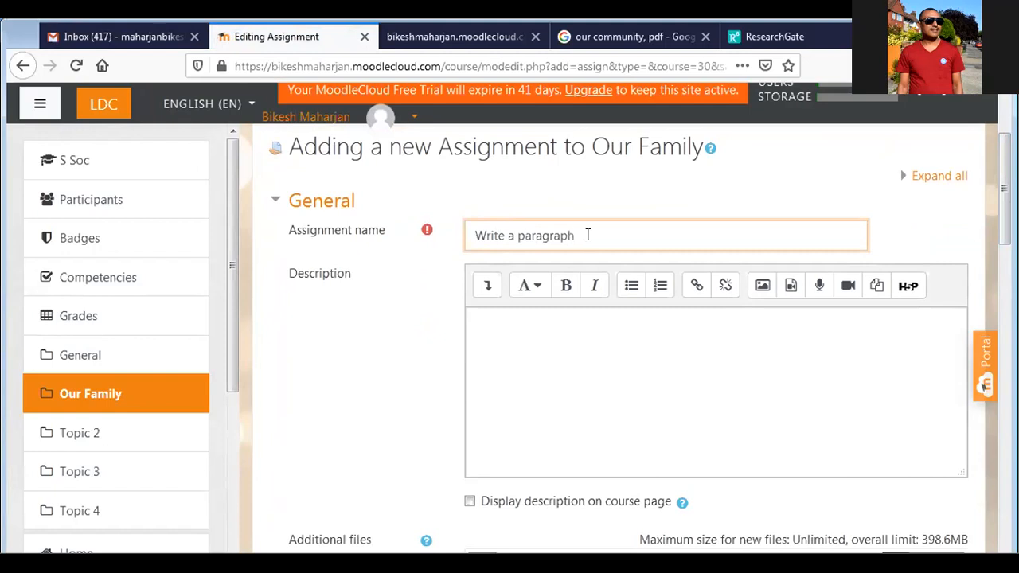
type(" about your family.")
Enter the assignment description "Mention your all familiy members in dtail." and display it on the course page
left_click(523, 325)
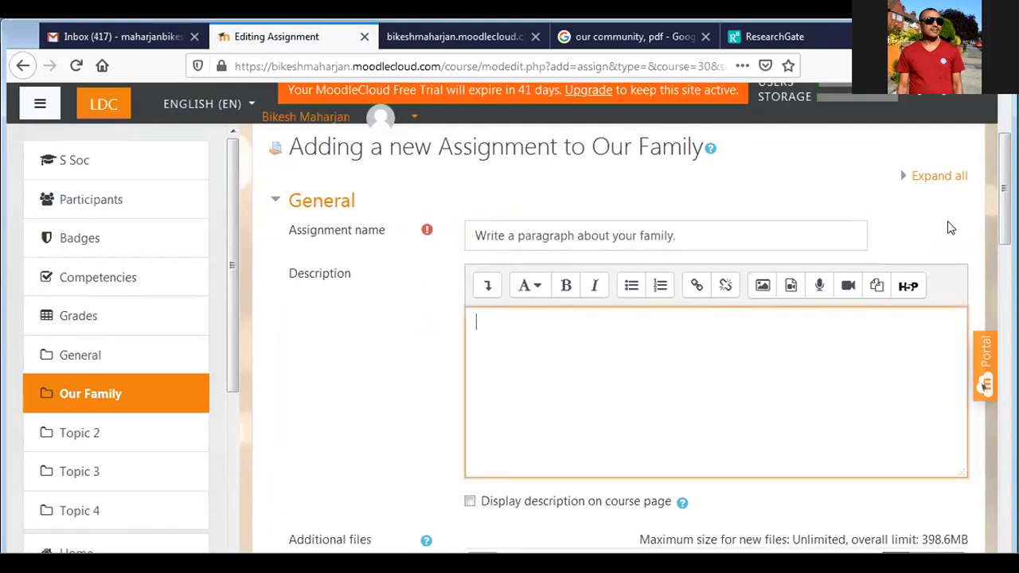
mouse_move(1005, 191)
left_mouse_down()
mouse_move(1004, 230)
mouse_move(1004, 209)
left_mouse_up()
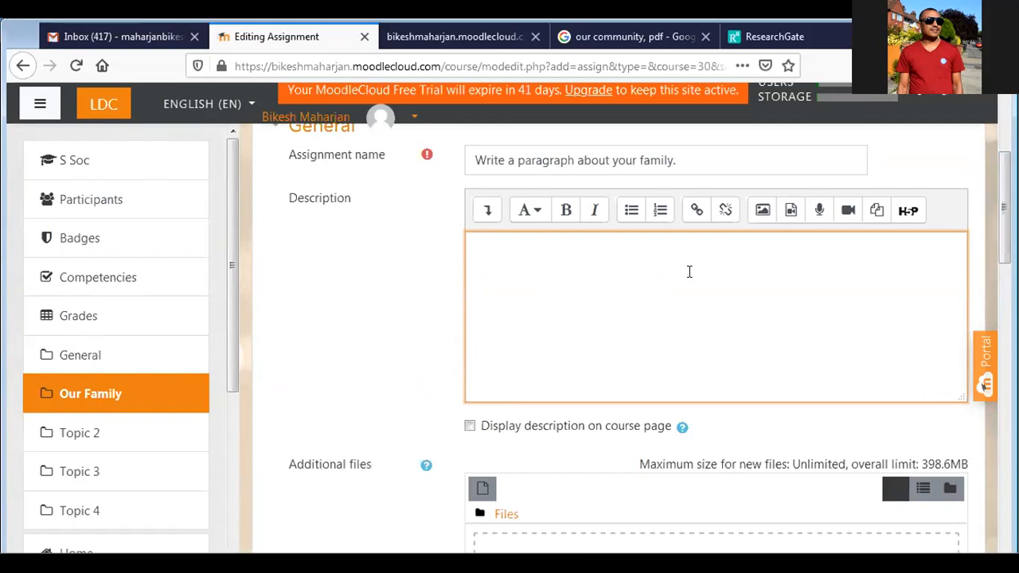
type("W")
key("BackSpace")
type("Mention your")
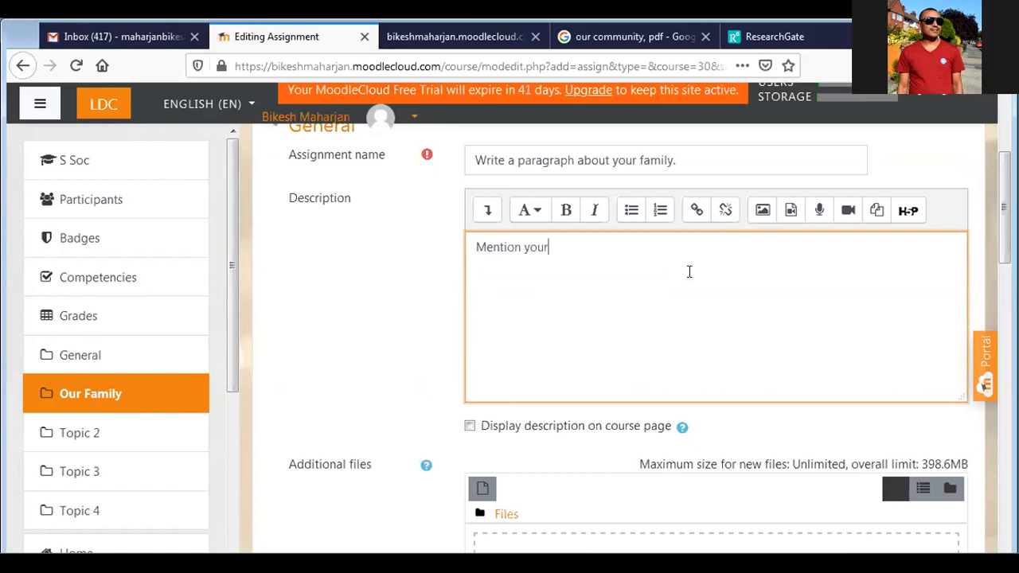
type(" all familiy mem")
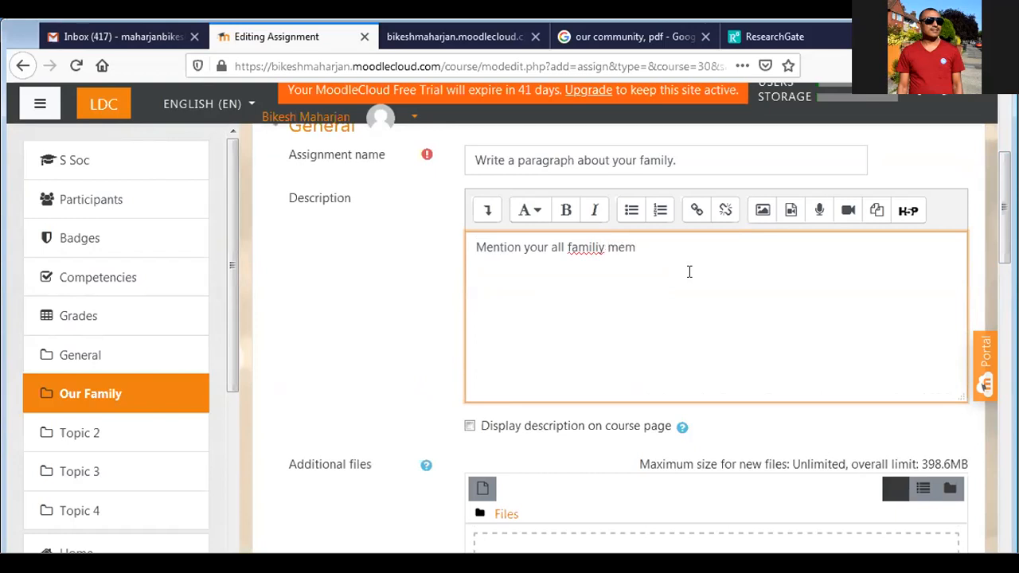
type("bers in ")
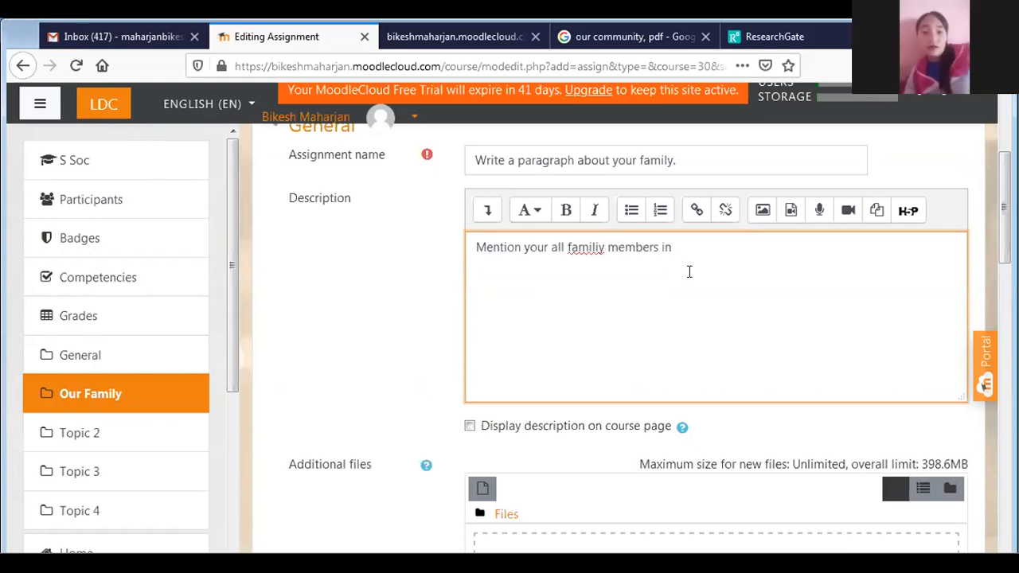
type("dtail")
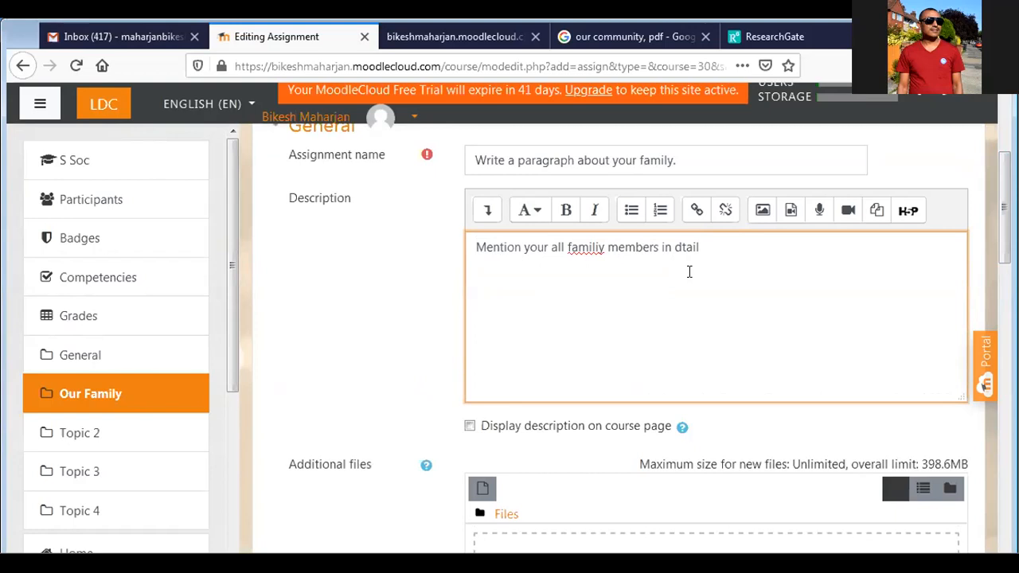
type(".")
left_click(469, 427)
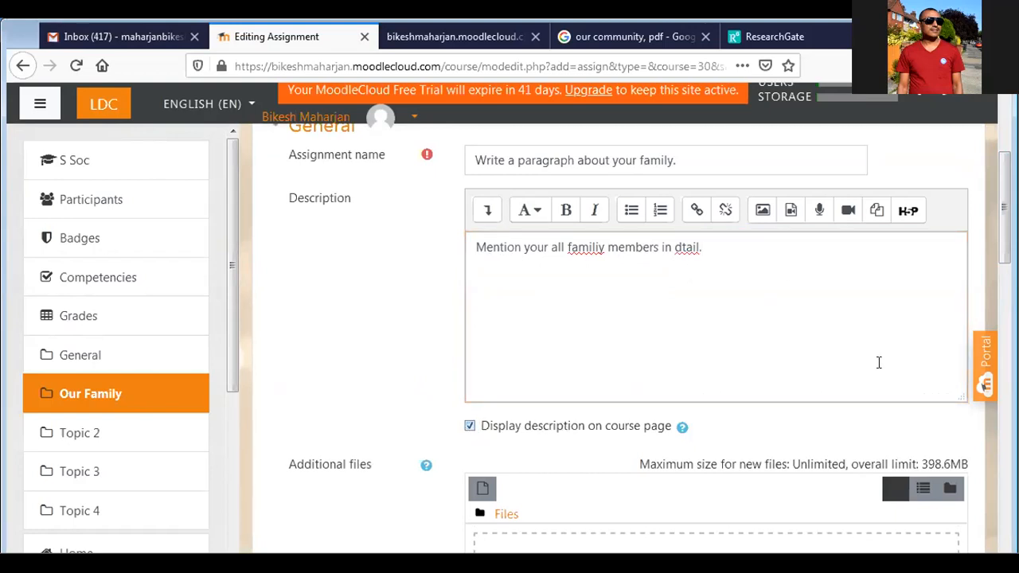
Set the assignment to allow submissions from 29 April 2020 and be due on 4 May 2020
scroll(626, 338, "down", 5)
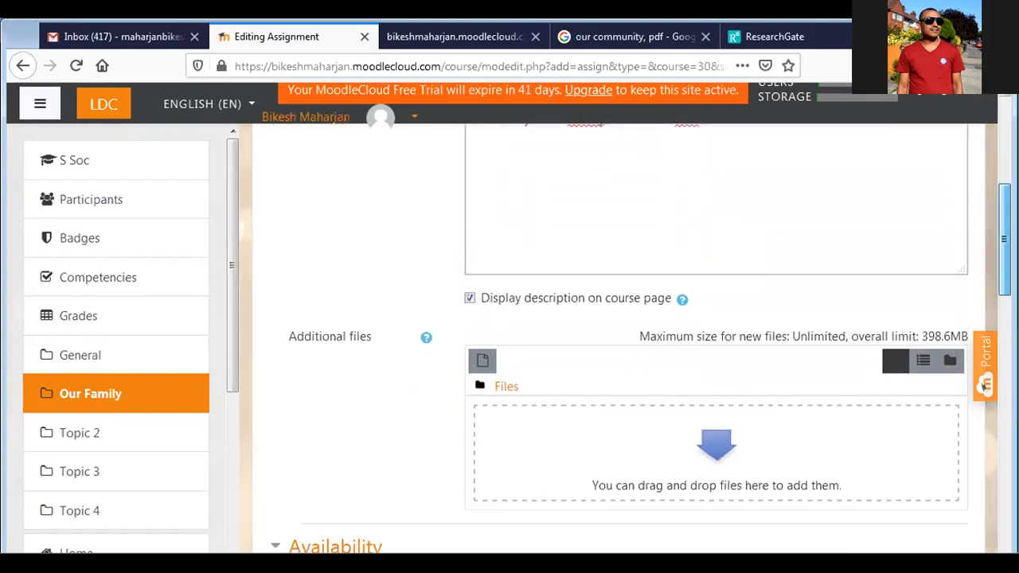
scroll(614, 336, "down", 1)
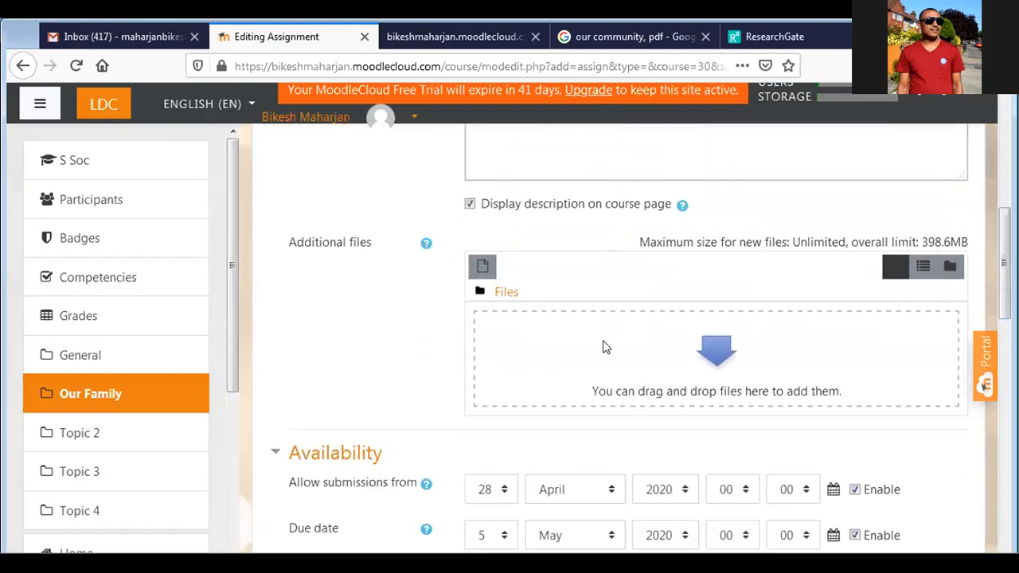
left_click_drag(1005, 279, 1005, 329)
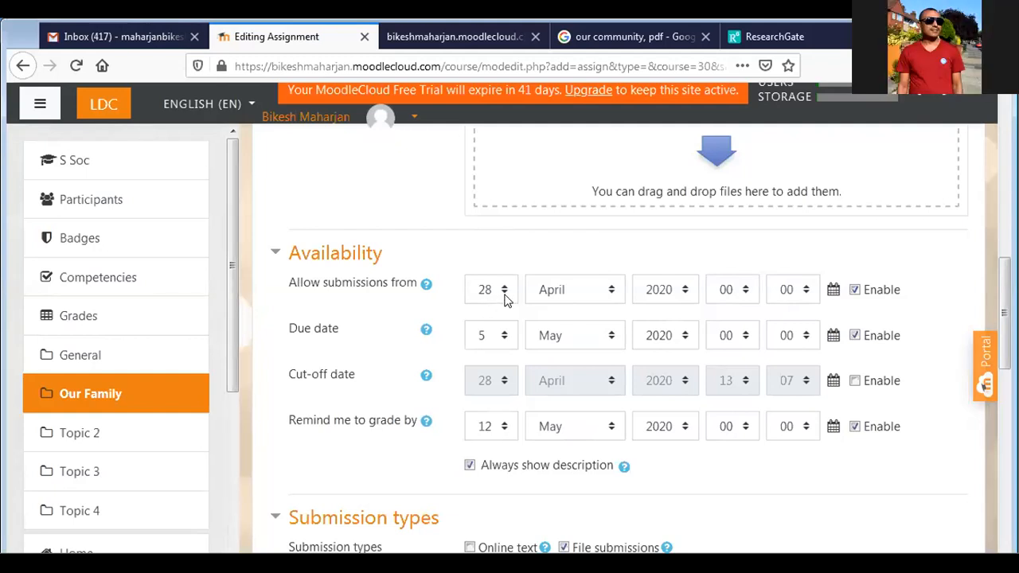
scroll(504, 298, "up", 1)
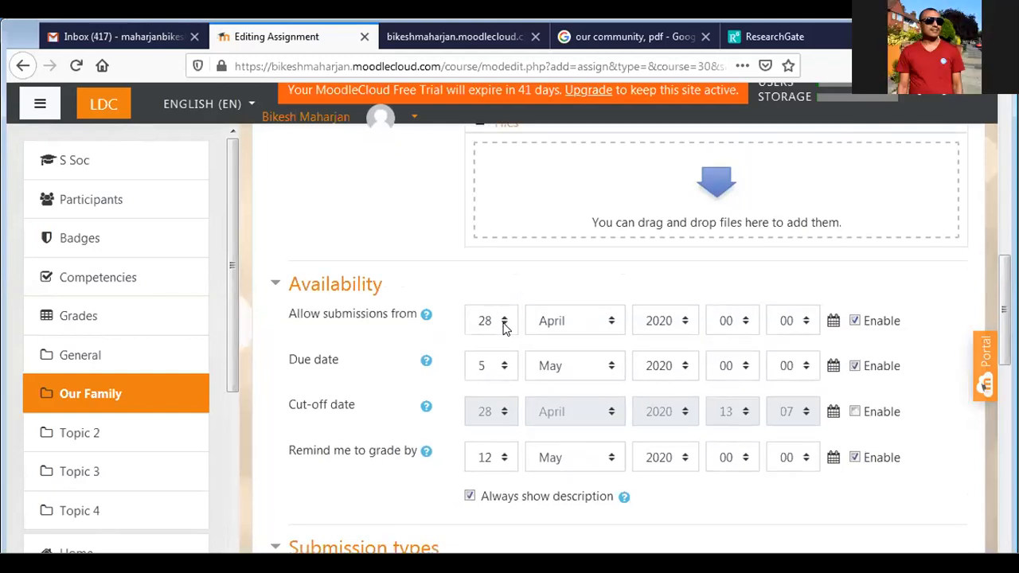
left_click(504, 322)
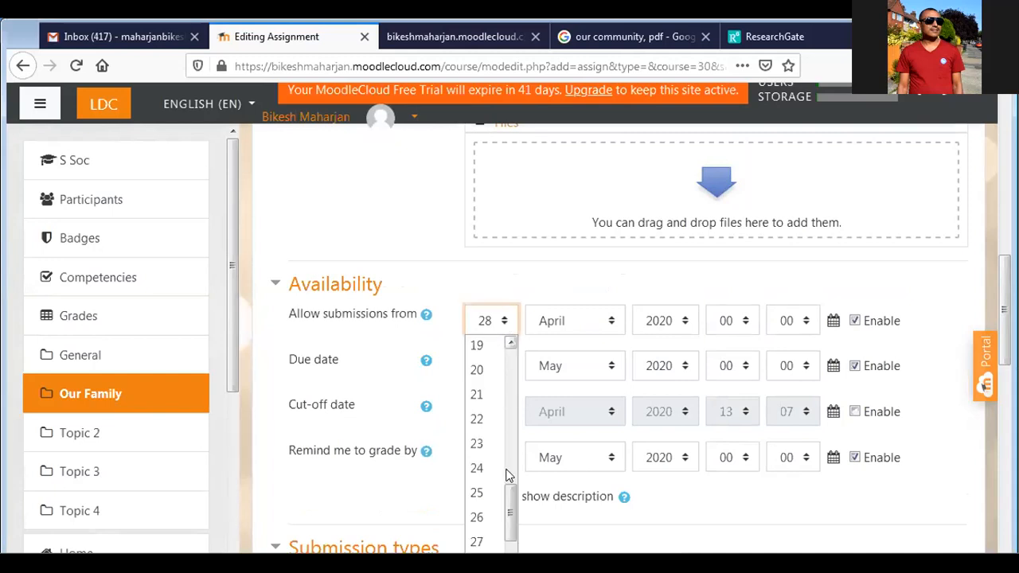
left_click_drag(510, 510, 510, 537)
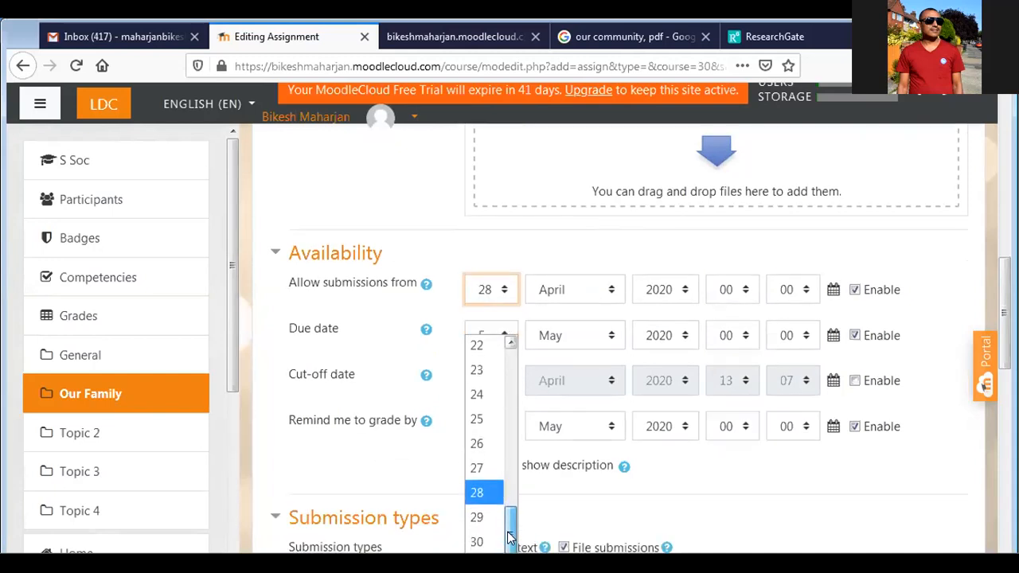
left_click(478, 518)
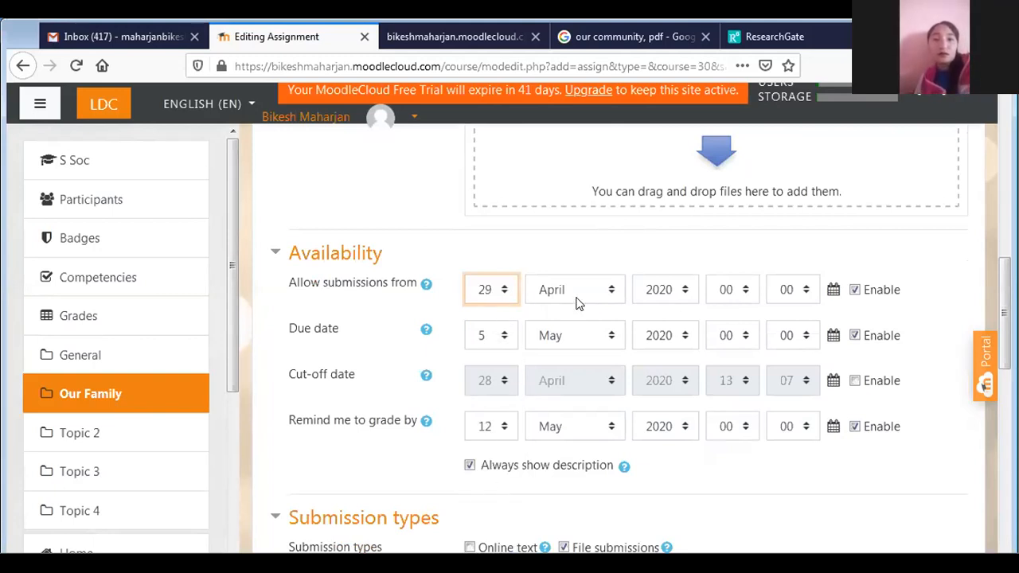
left_click(504, 337)
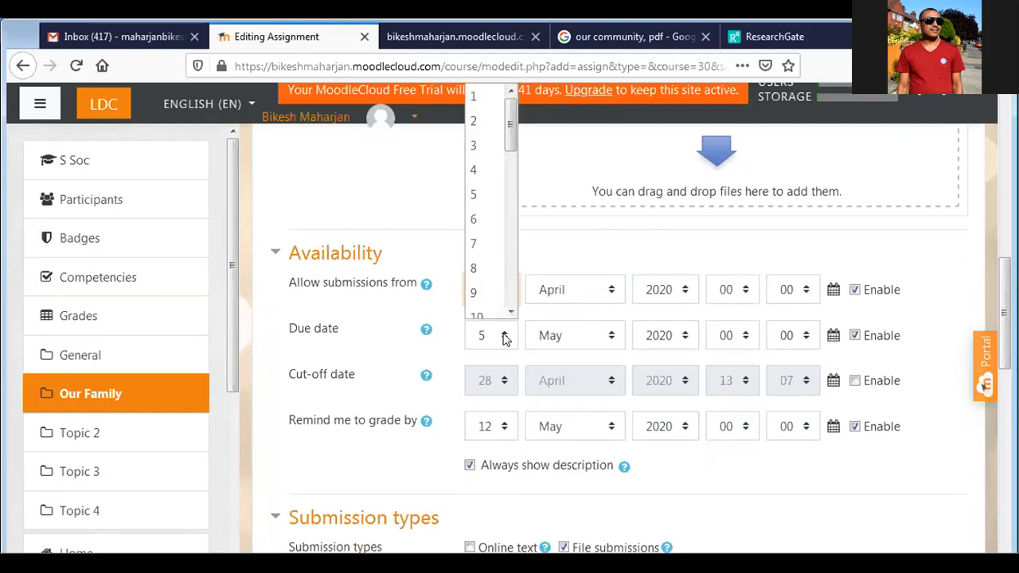
left_click(476, 171)
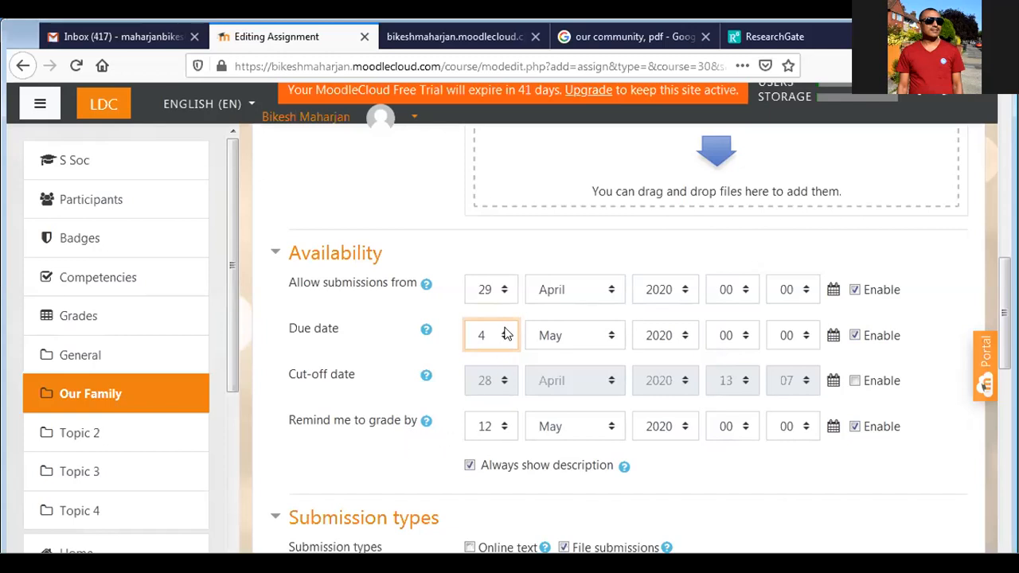
Set the assignment's grading reminder date to 10 May 2020
left_click(506, 431)
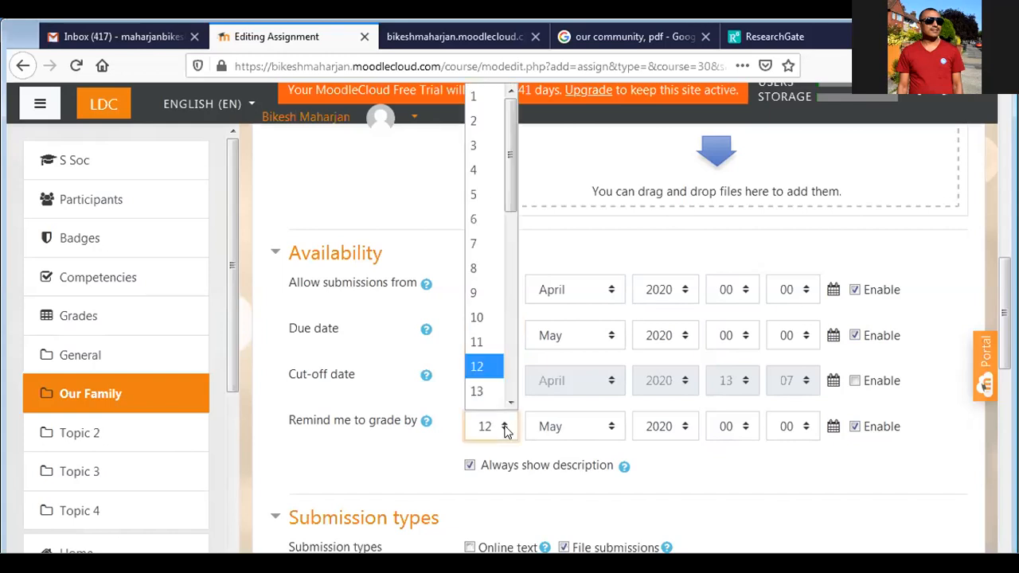
left_click(497, 317)
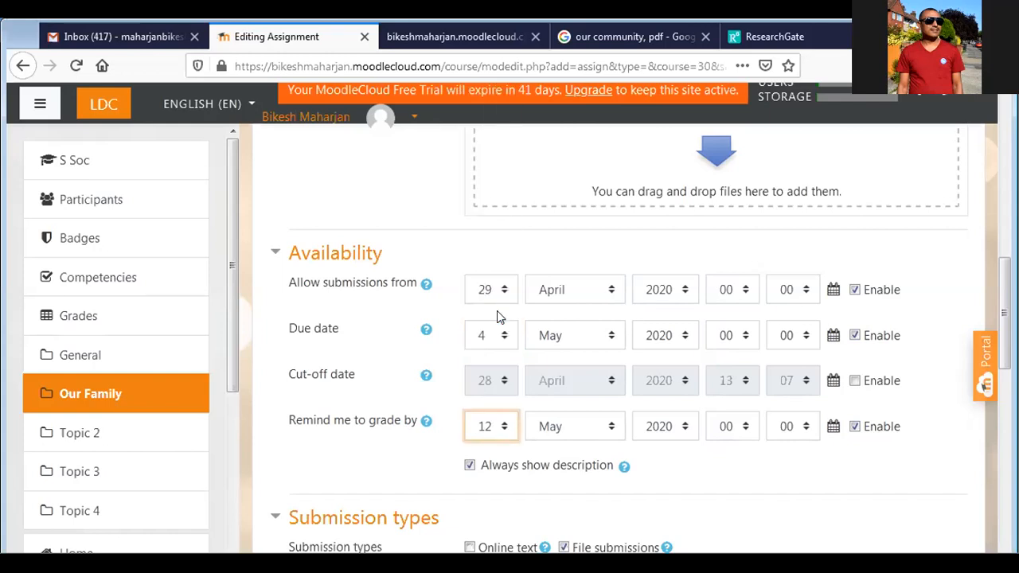
left_click(427, 455)
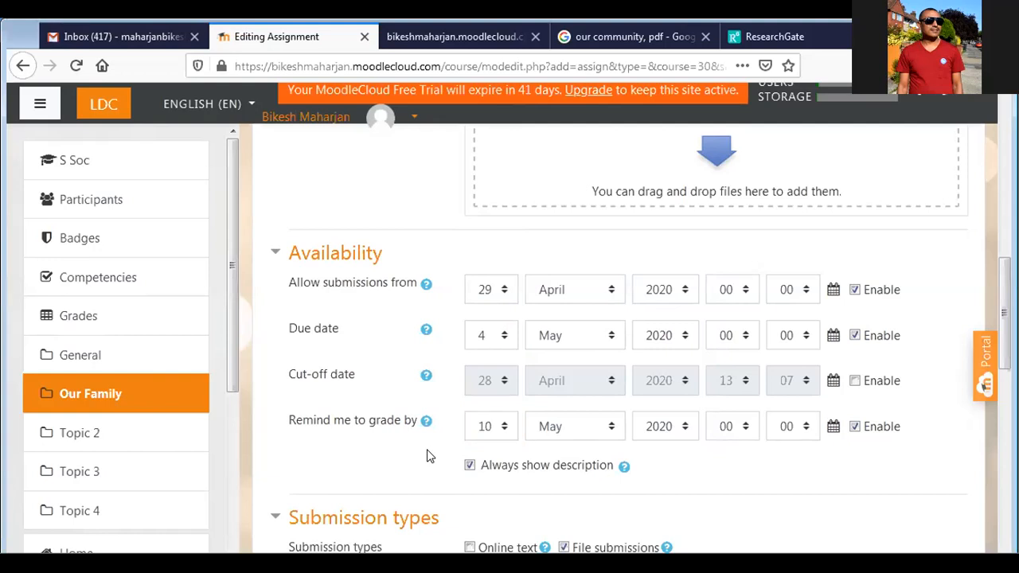
Allow online text submissions alongside file submissions and enable a word limit of 200
scroll(427, 455, "down", 1)
scroll(427, 455, "down", 4)
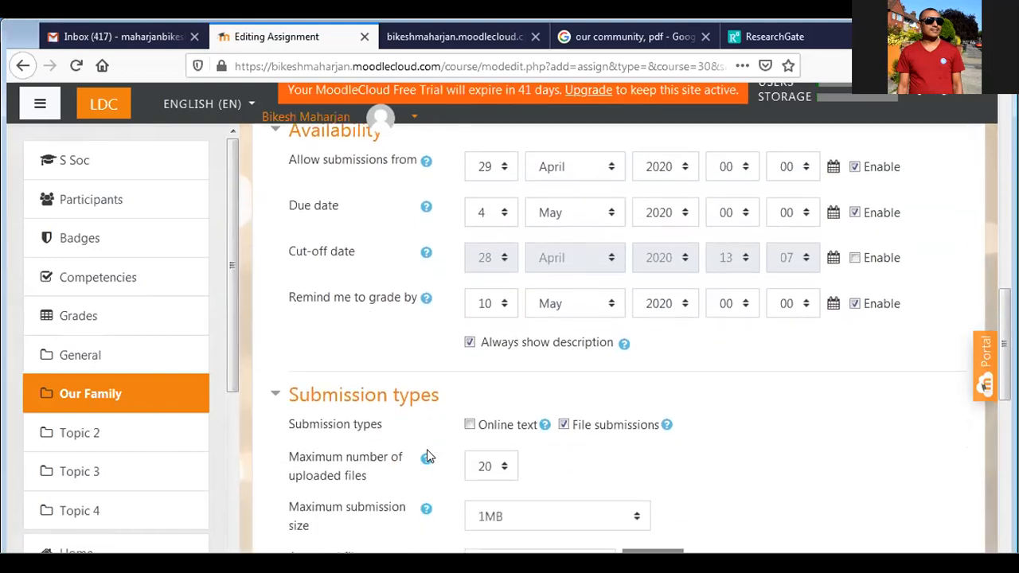
scroll(426, 456, "down", 2)
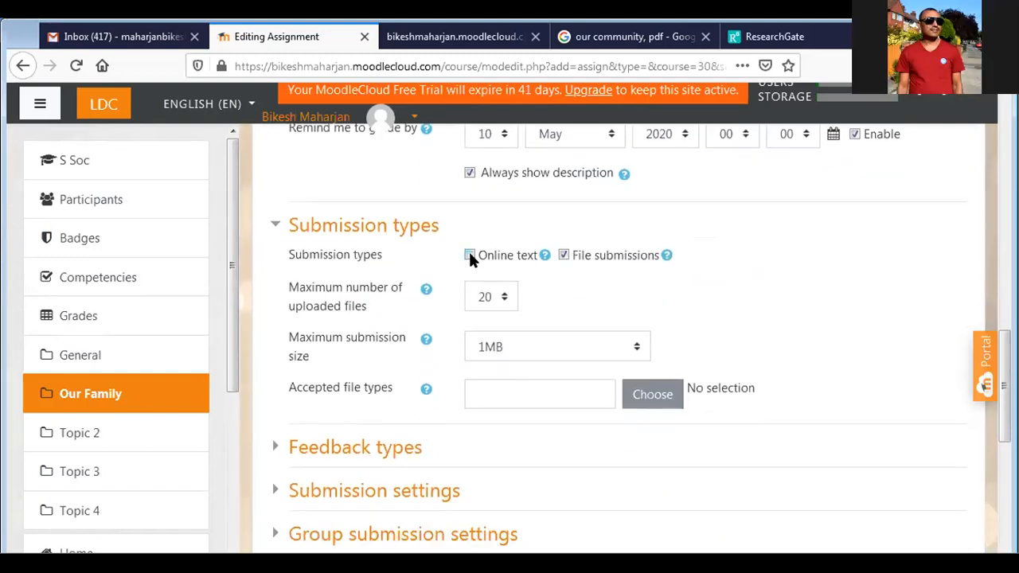
left_click(469, 256)
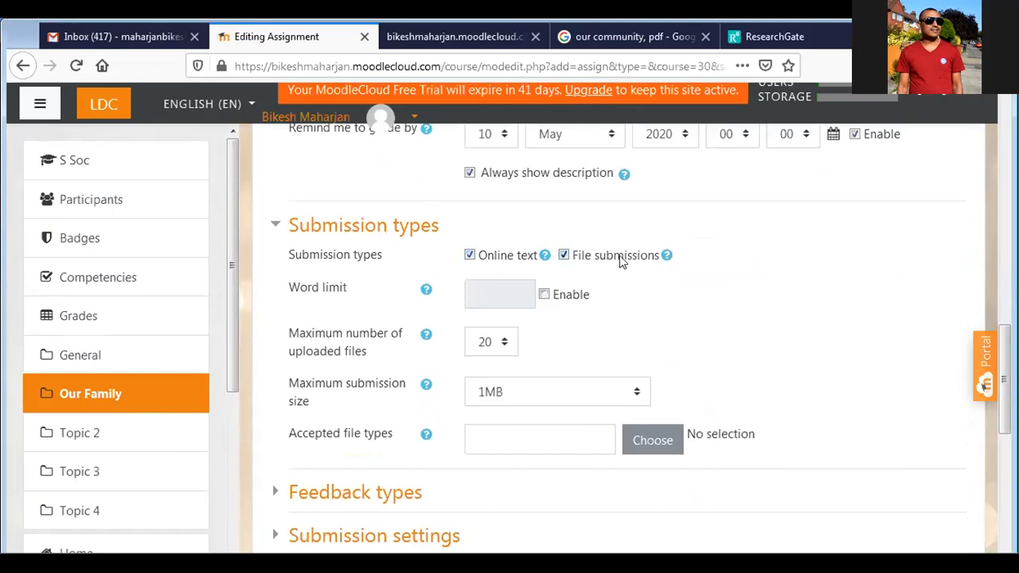
left_click(544, 295)
left_click(481, 294)
type("200")
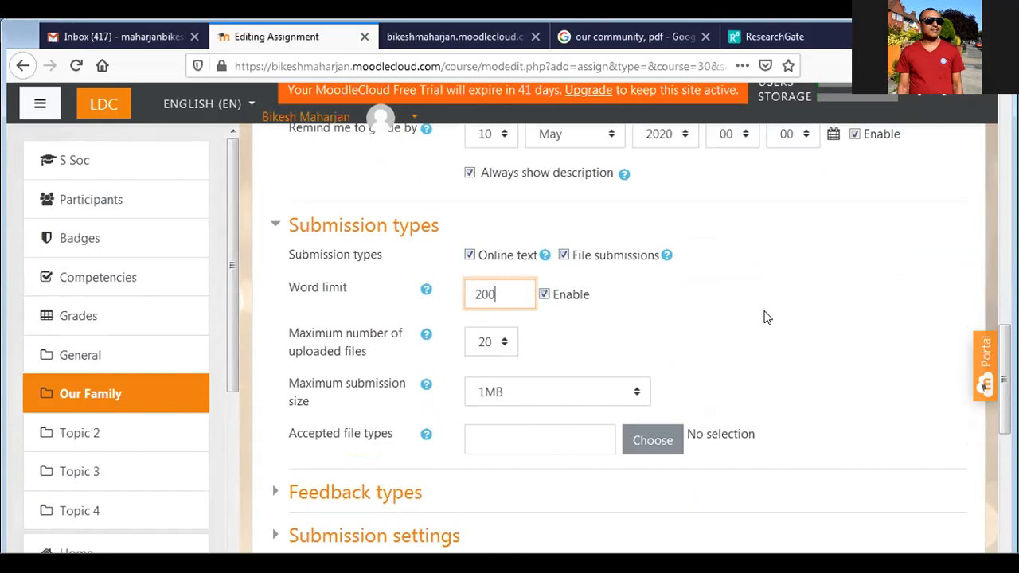
Limit the assignment to 1 uploaded file and accept all file types
left_click(503, 342)
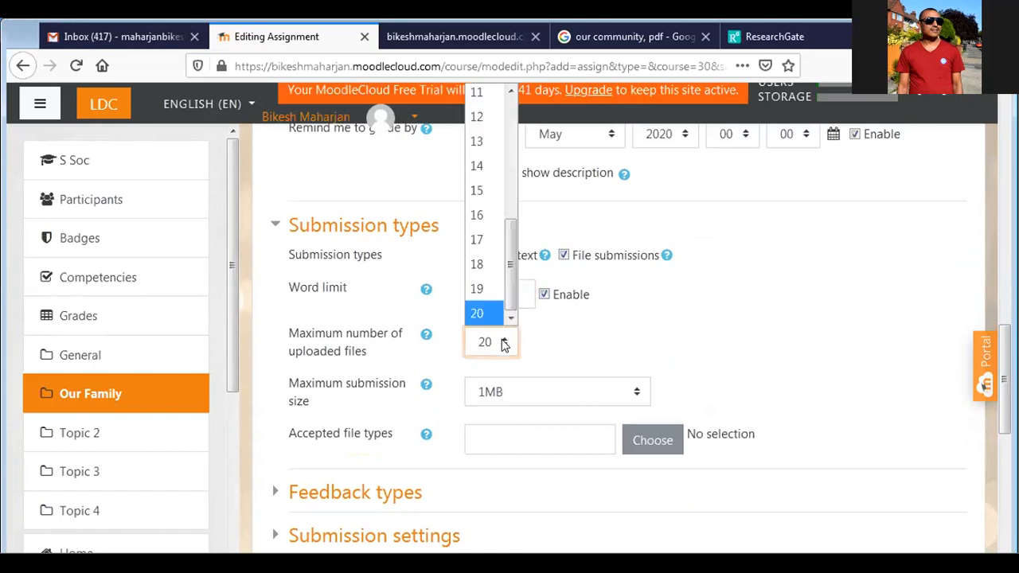
left_click_drag(510, 261, 510, 111)
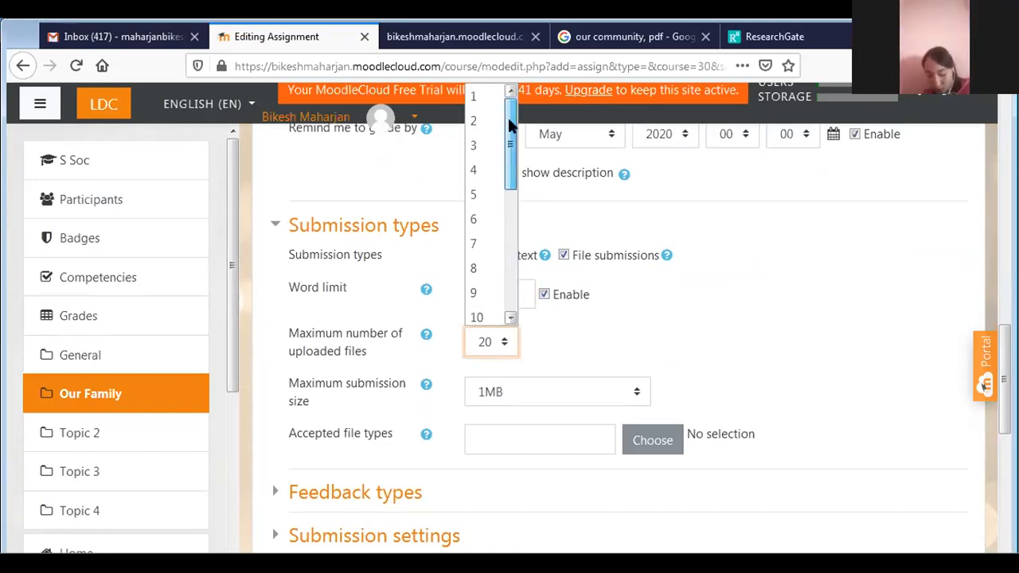
left_click(483, 102)
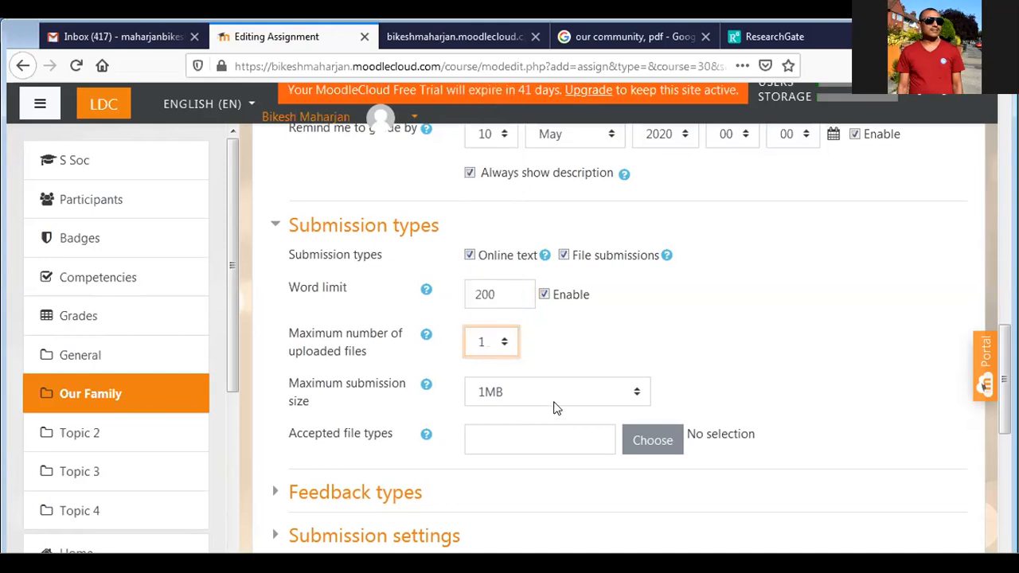
left_click(658, 450)
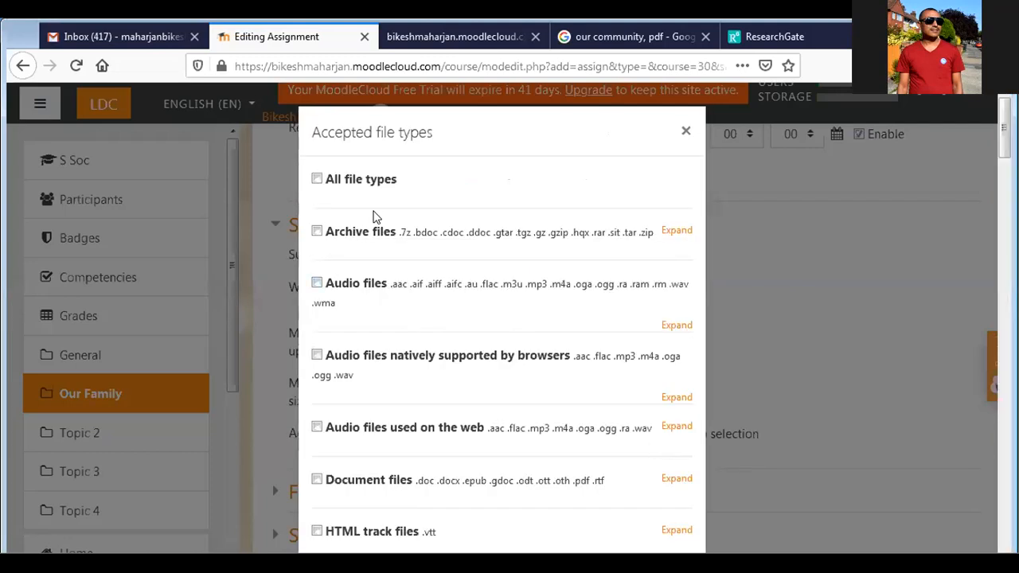
left_click(317, 180)
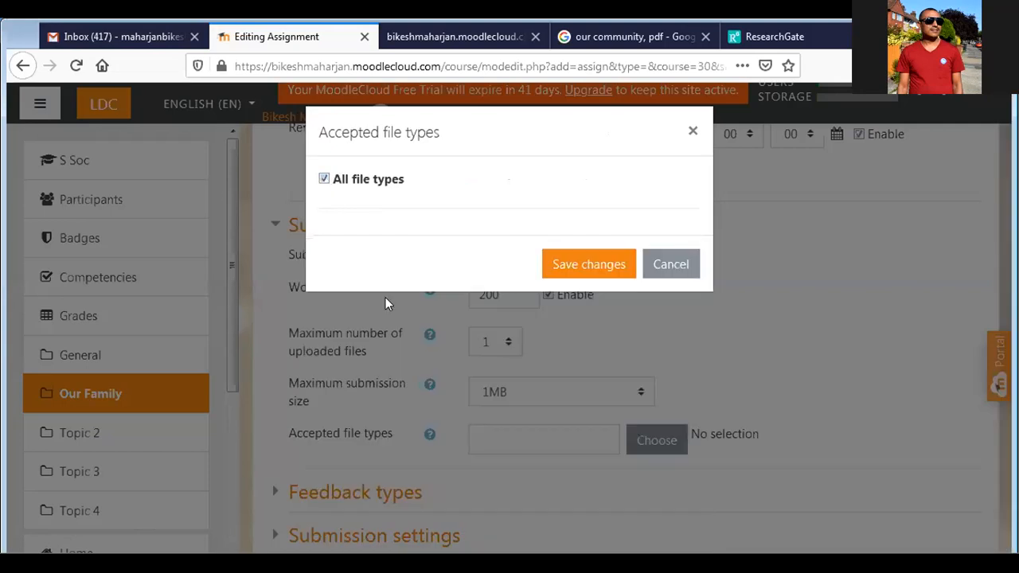
left_click(598, 270)
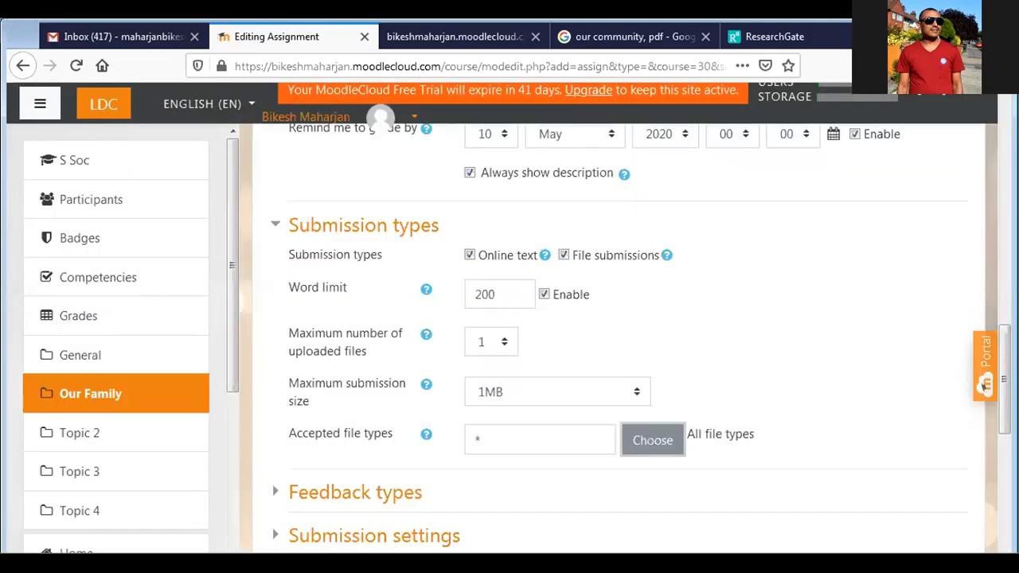
Enable feedback files as an additional feedback type for the assignment
scroll(712, 343, "down", 5)
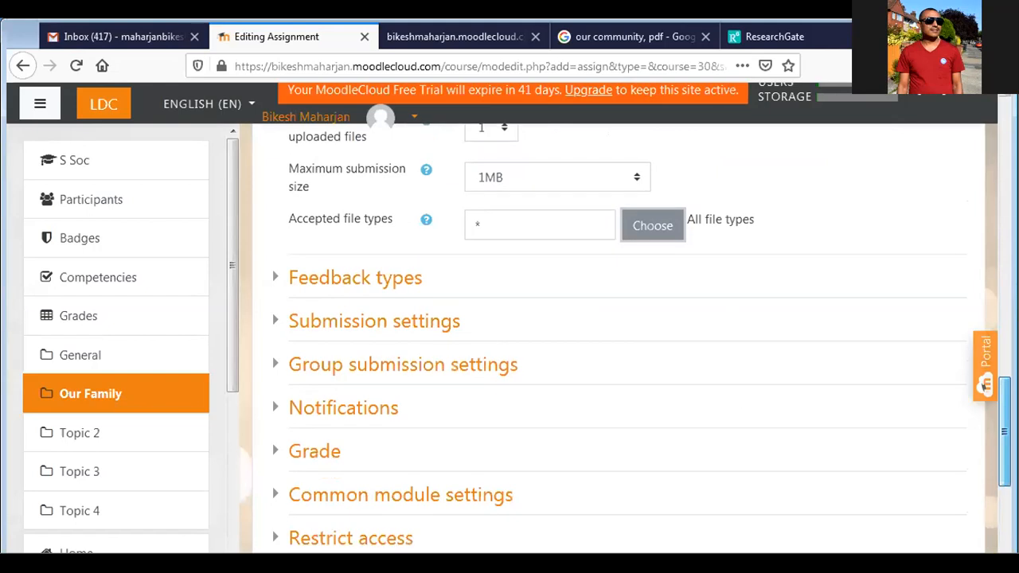
left_click(358, 278)
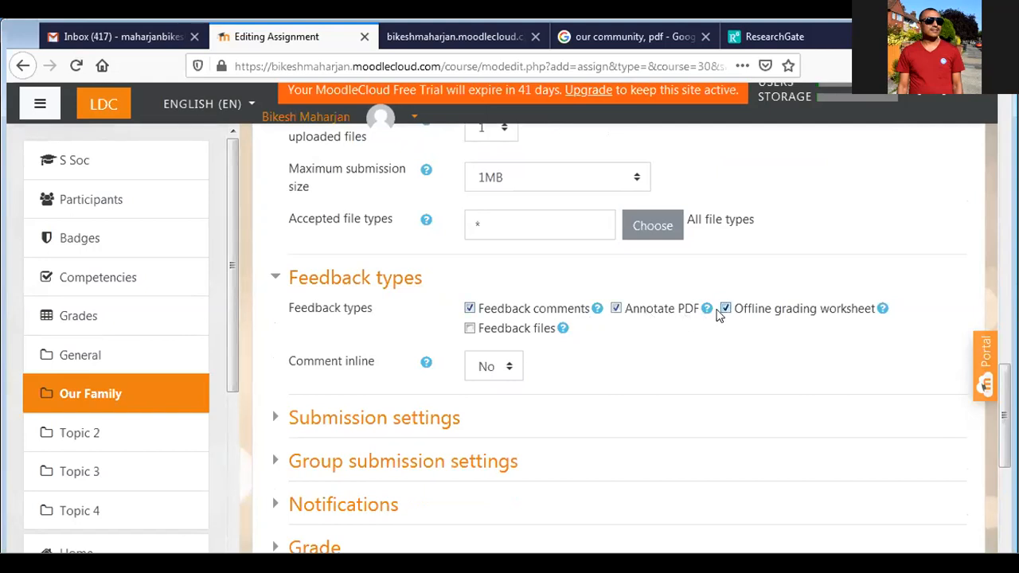
left_click(470, 329)
Examine the assignment's submission settings, group submission settings and notification options
scroll(985, 385, "down", 3)
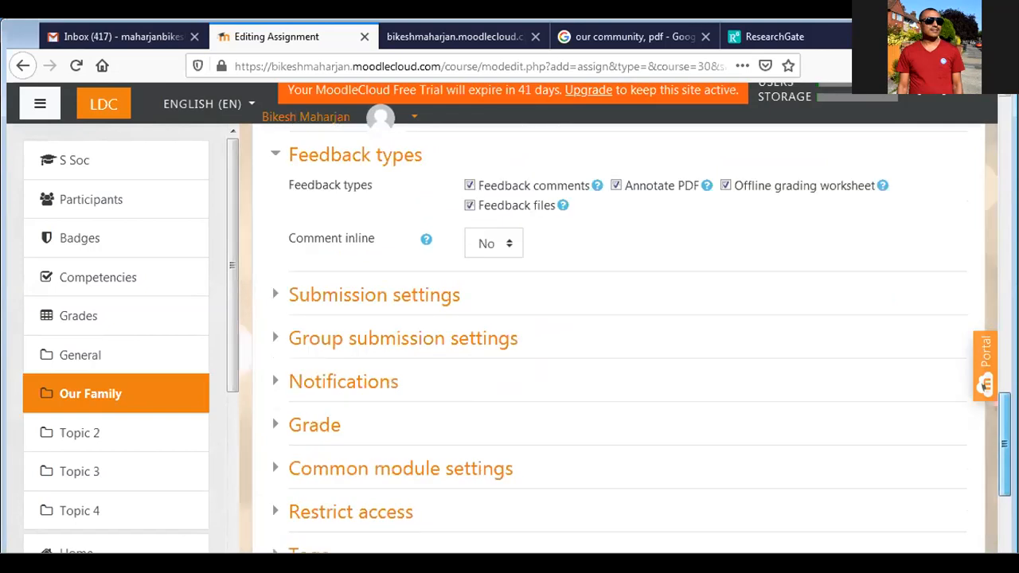
left_click(368, 385)
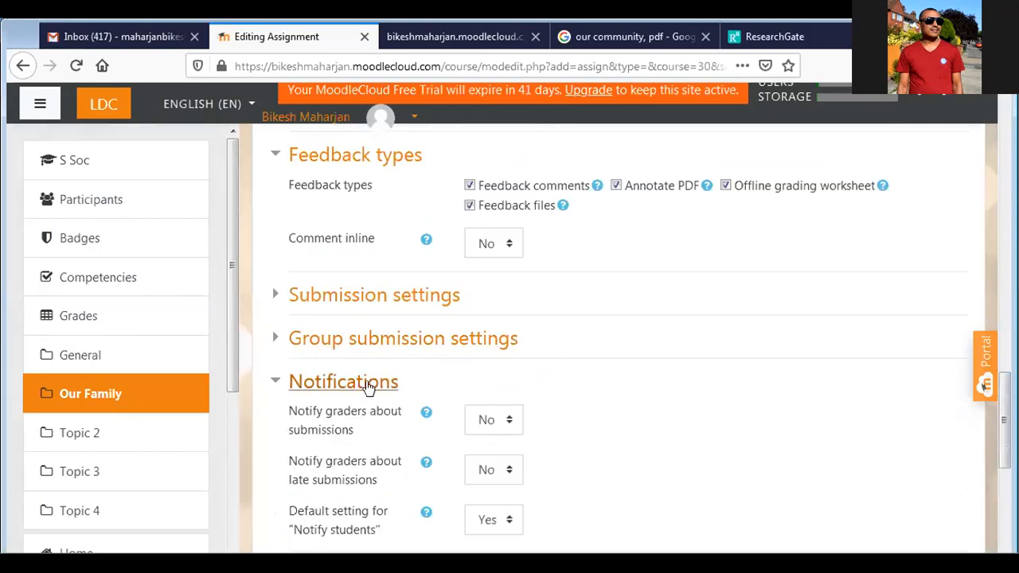
left_click(364, 340)
left_click(357, 303)
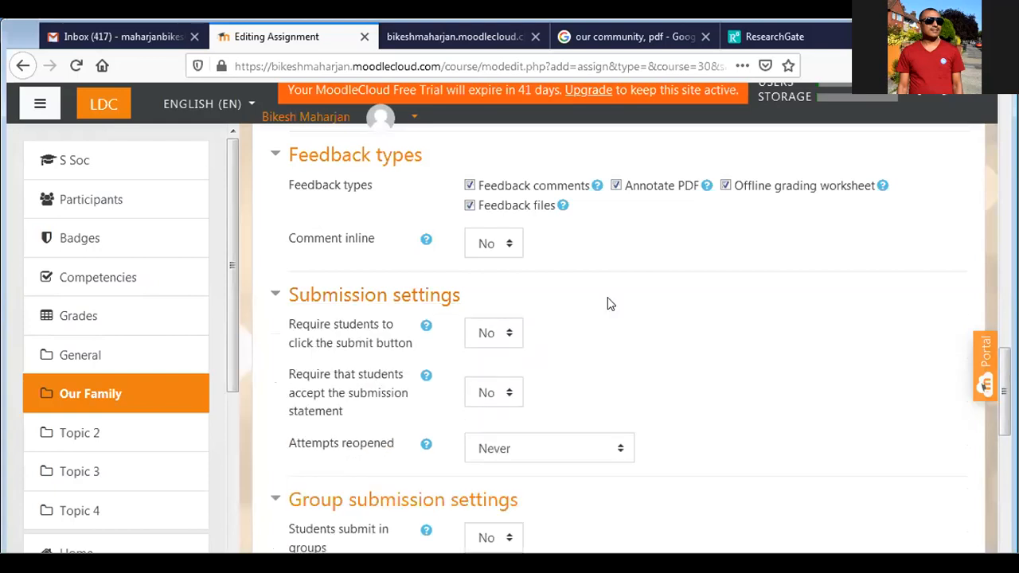
scroll(710, 257, "down", 6)
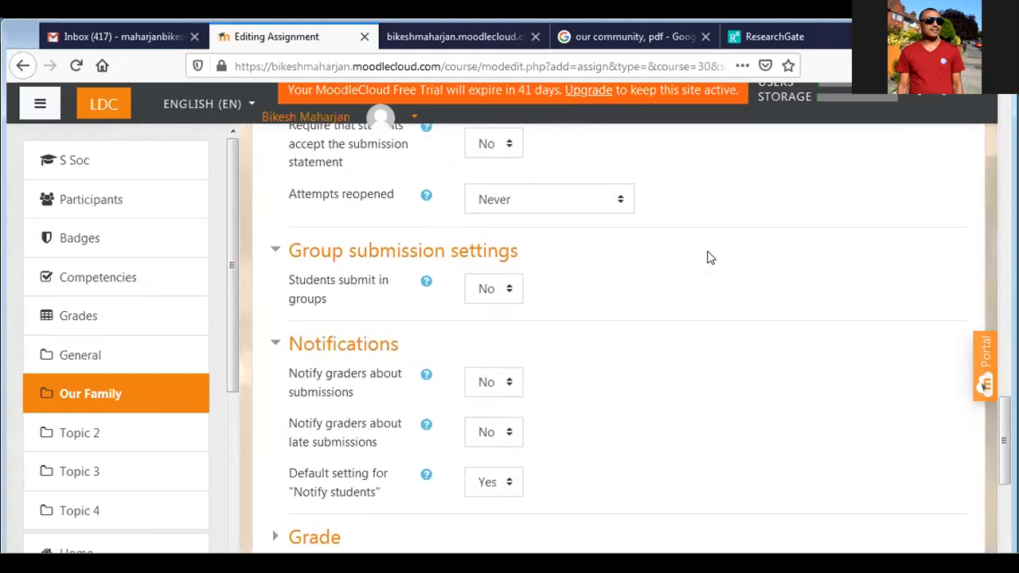
scroll(494, 239, "down", 1)
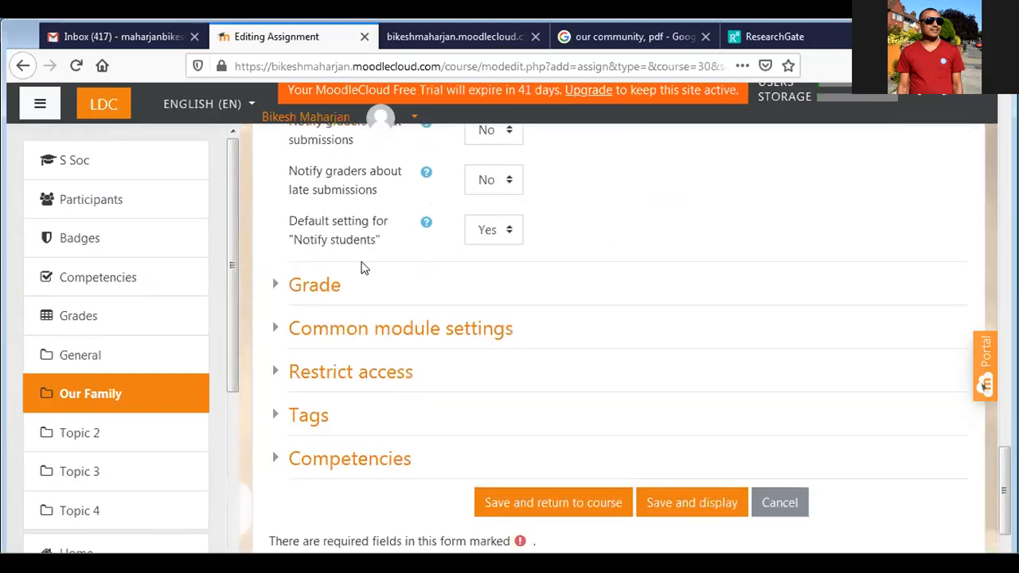
Keep the assignment's grade type as Point and set the maximum grade to 5
left_click(314, 286)
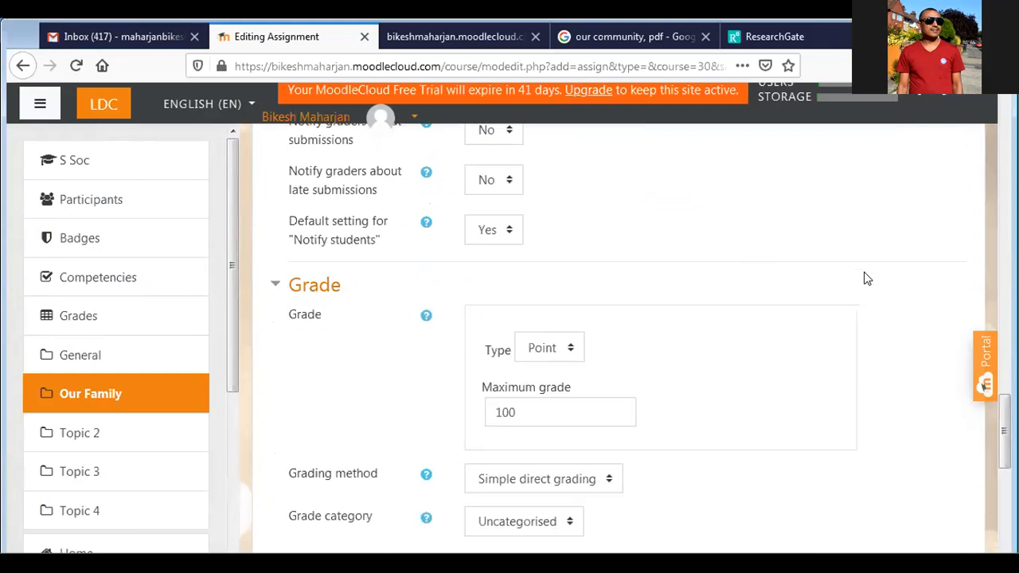
left_click_drag(1005, 431, 1004, 452)
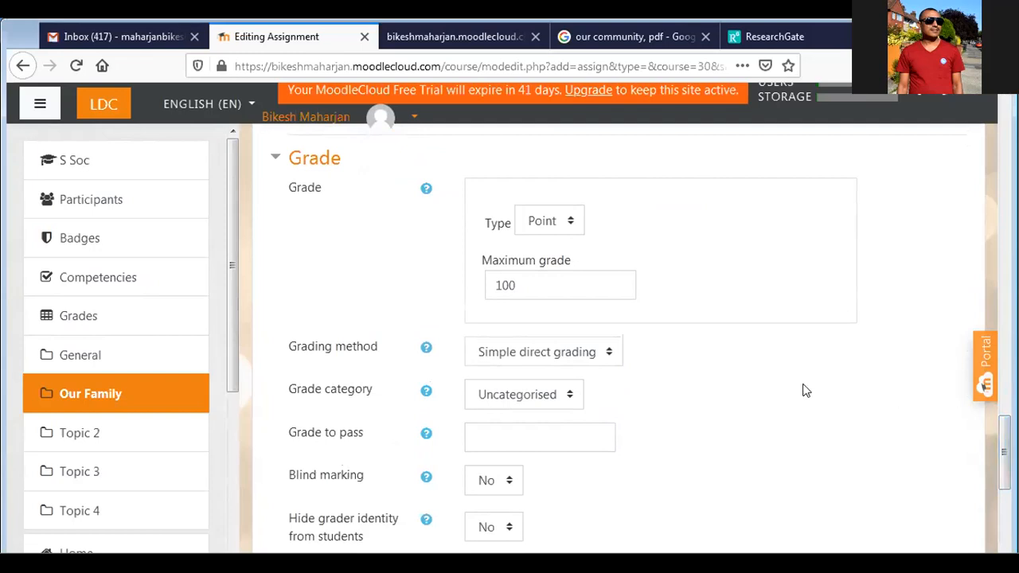
left_click(571, 223)
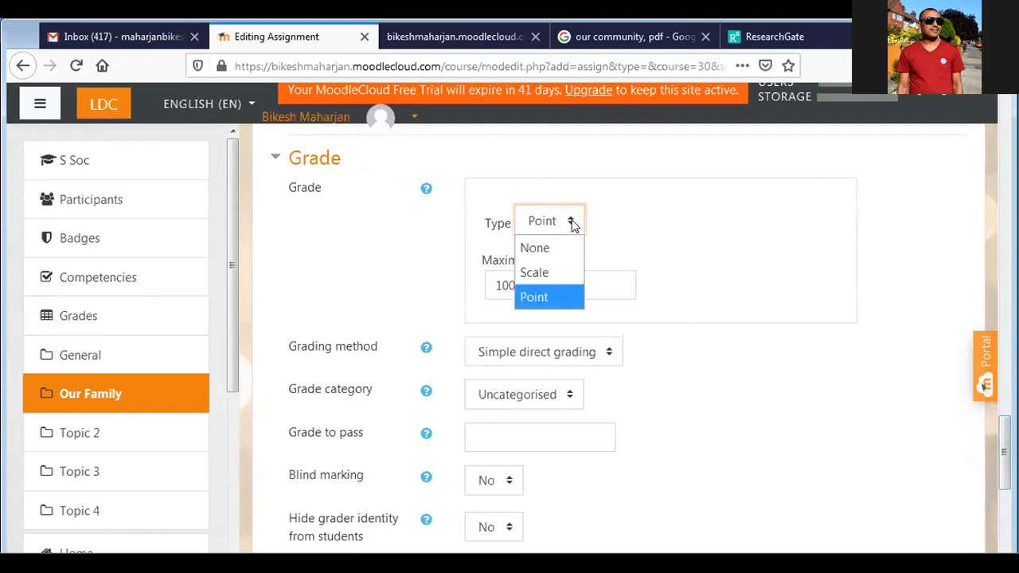
left_click(554, 299)
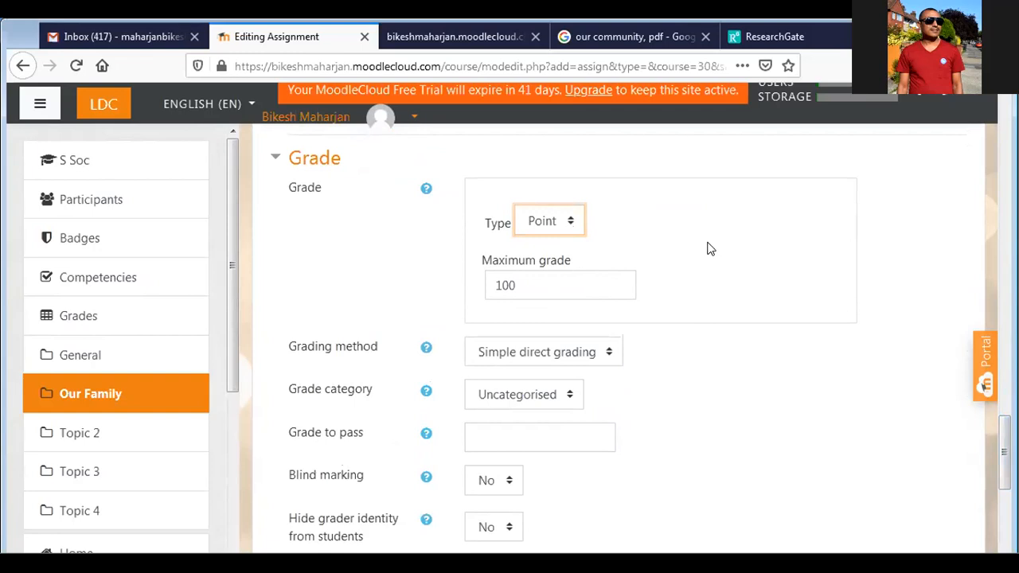
left_click(551, 279)
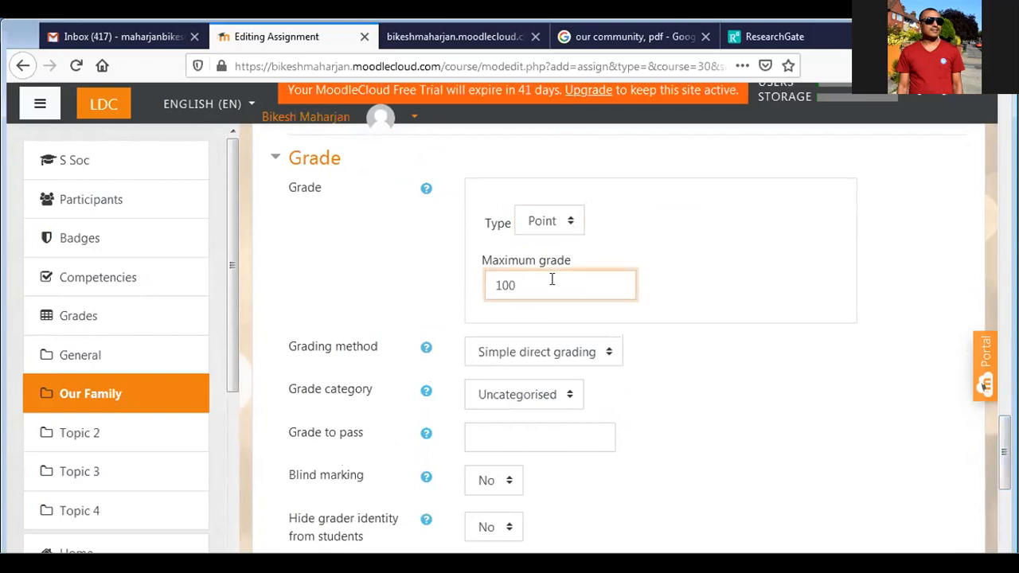
key("BackSpace")
key("BackSpace")
Look over the remaining grade options, then save the assignment and return to the course page
scroll(1005, 462, "down", 3)
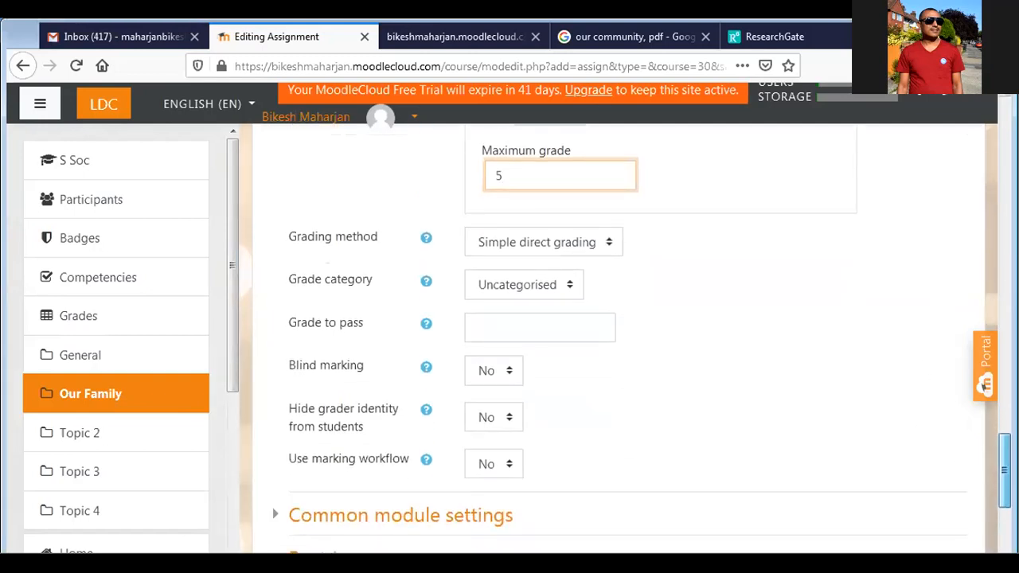
scroll(1004, 470, "down", 3)
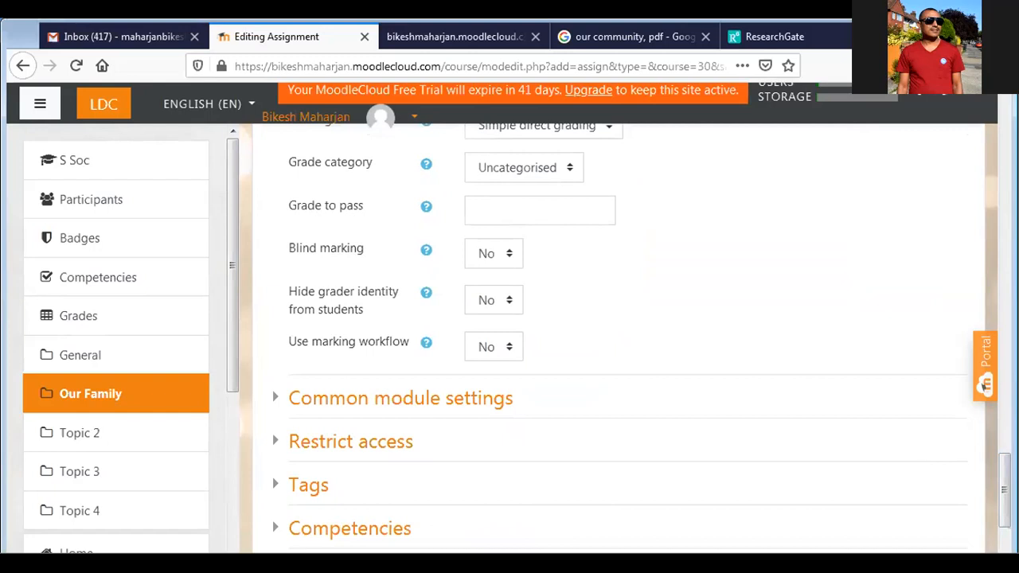
scroll(1004, 478, "down", 6)
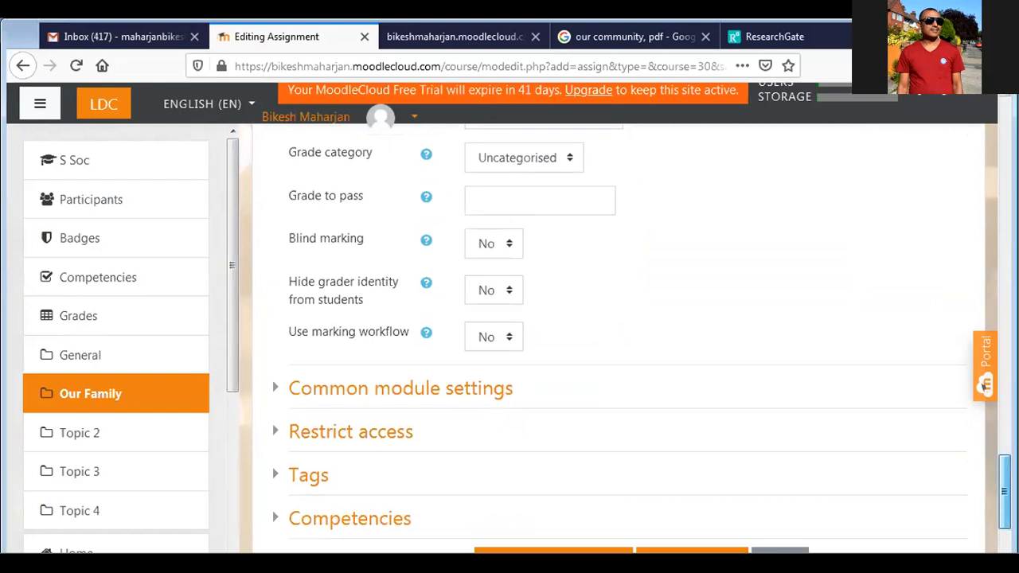
left_click(550, 355)
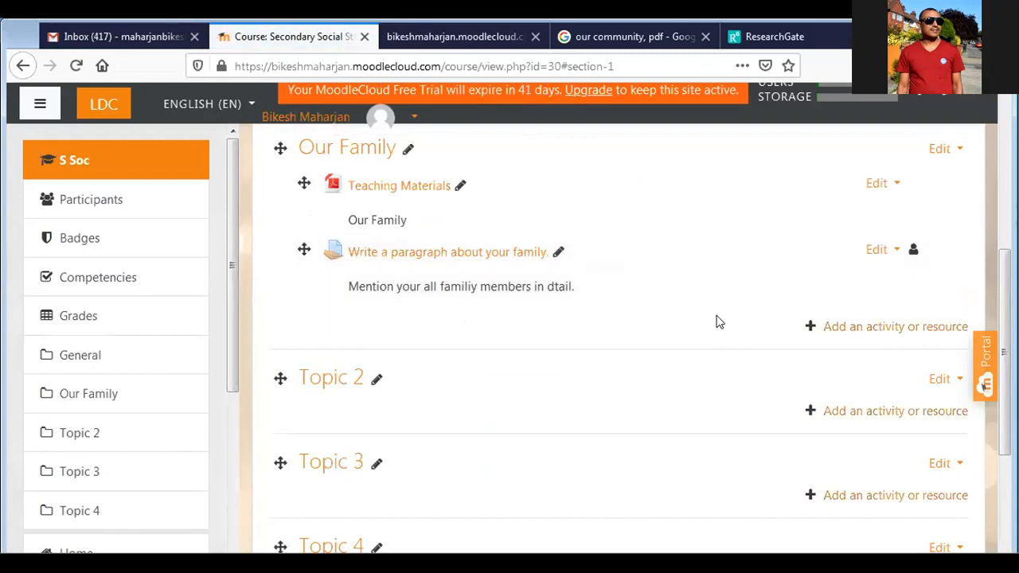
Add a Chat activity to the Our Family section after reading through its help text
left_click(853, 330)
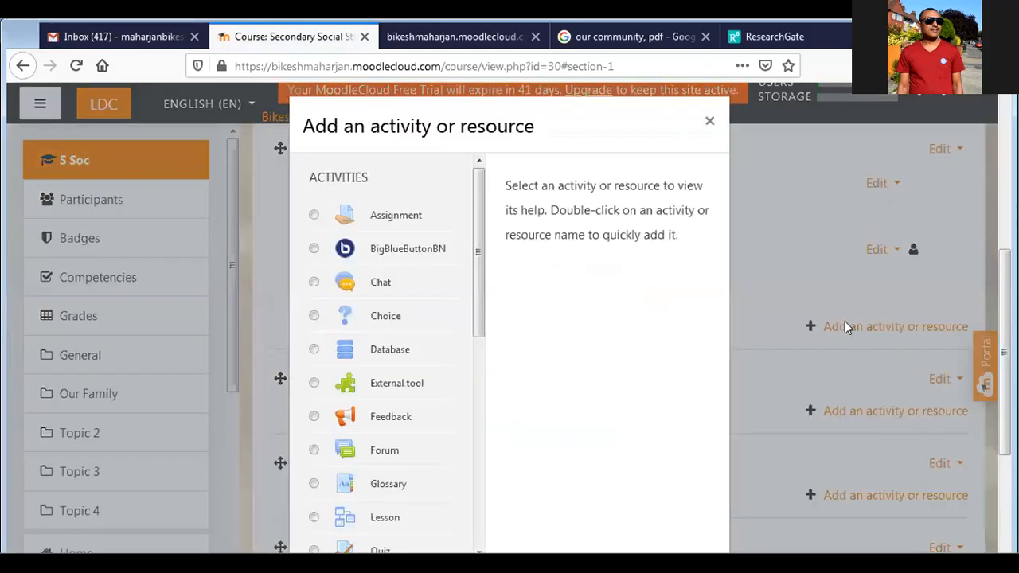
left_click(314, 284)
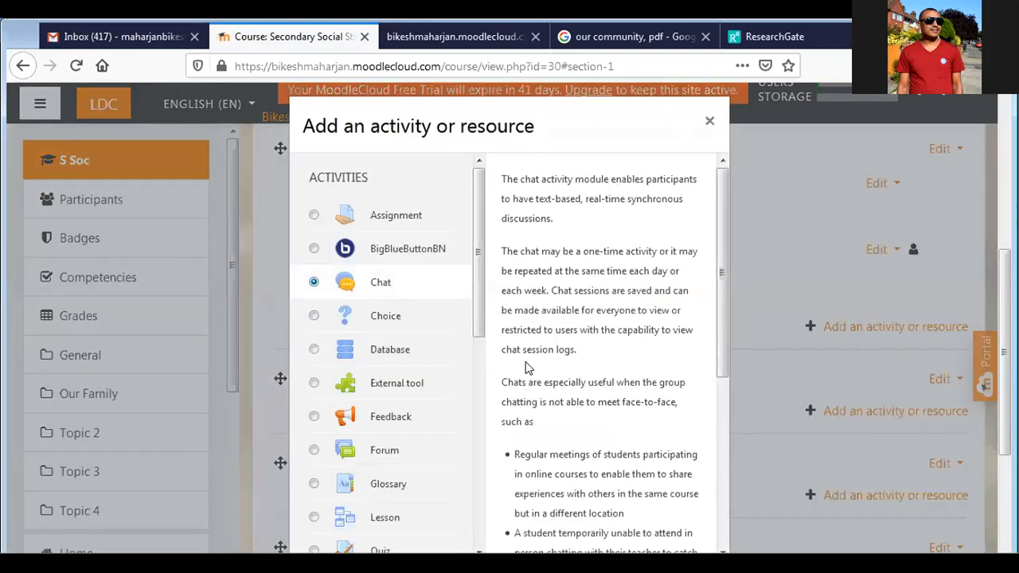
left_click_drag(724, 319, 735, 493)
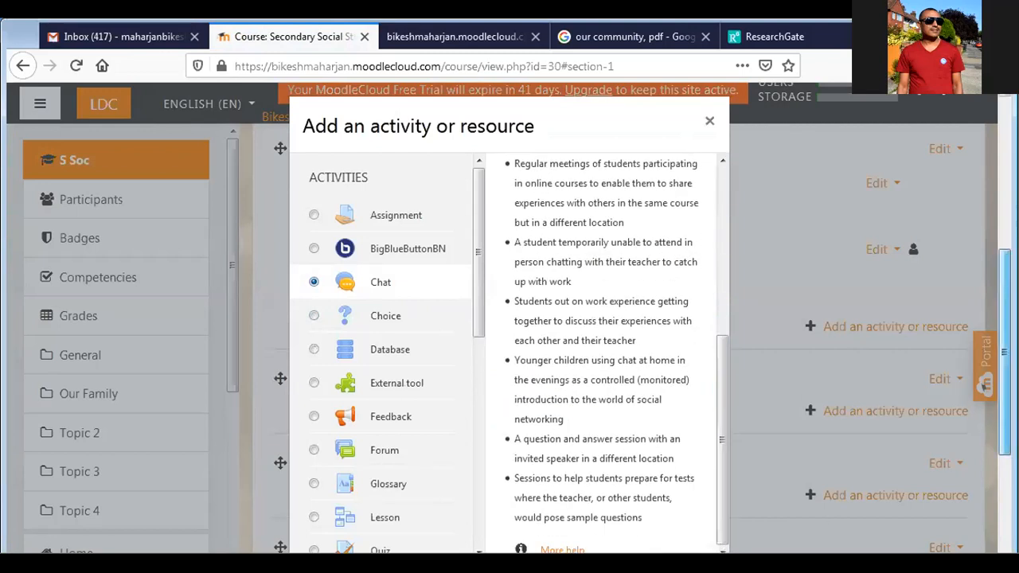
scroll(720, 427, "down", 3)
left_click(575, 366)
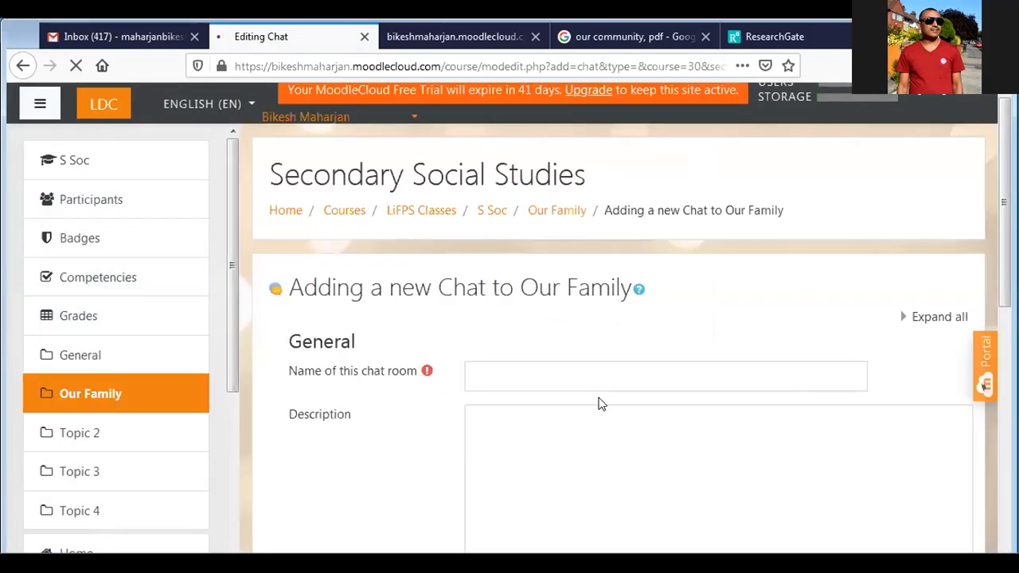
Name the chat room "Scoial Studies Chat Room", set its description to display on the course page, and save back to the course
left_click(504, 380)
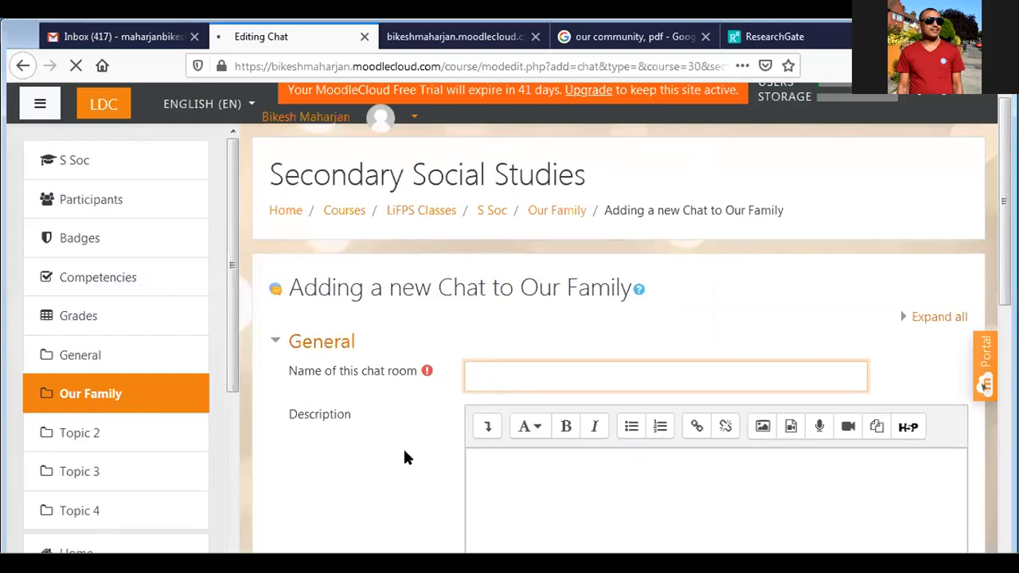
type("Scoia")
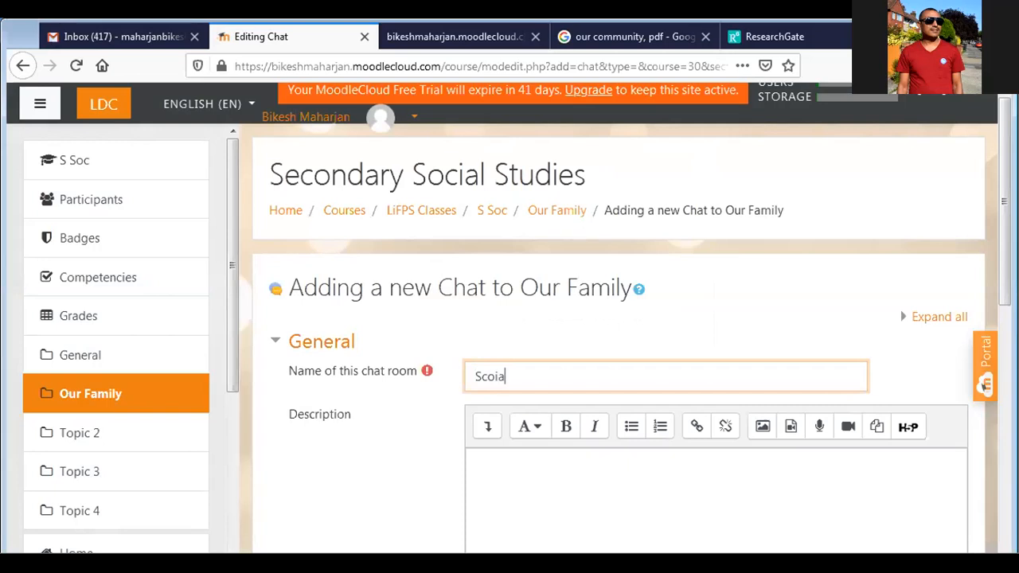
type("l Studies Chat Room")
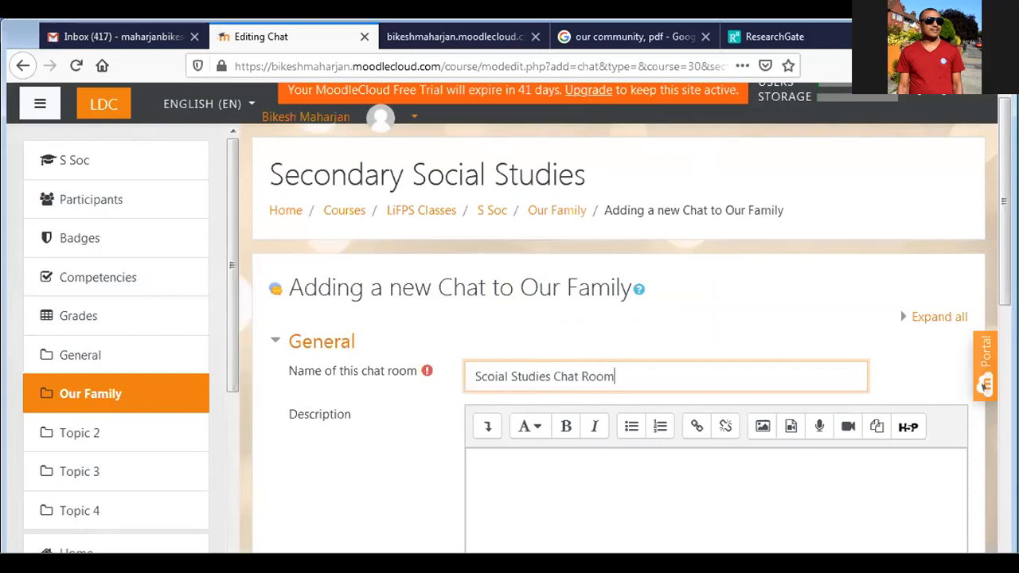
scroll(900, 176, "down", 5)
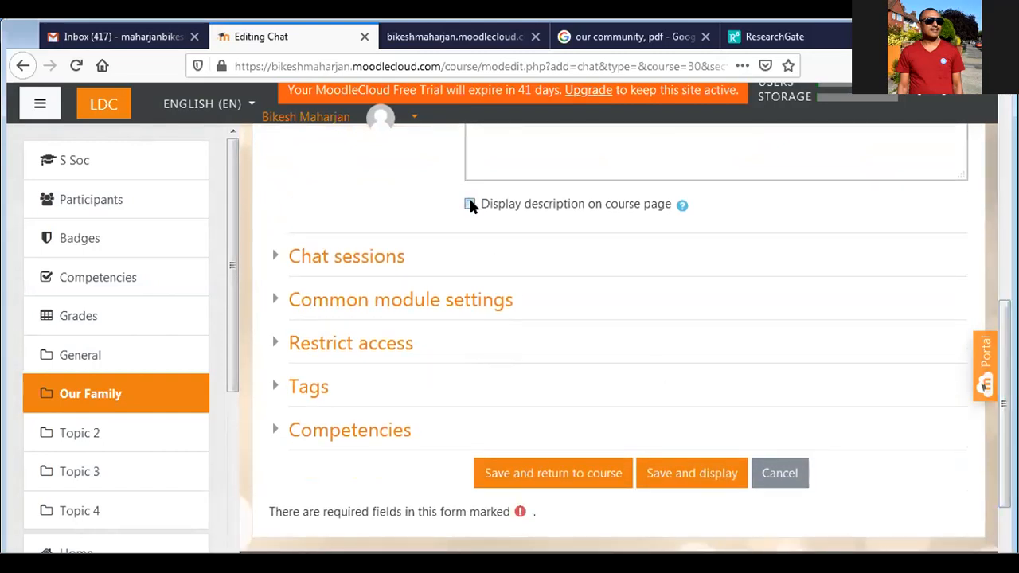
left_click(469, 204)
left_click(549, 482)
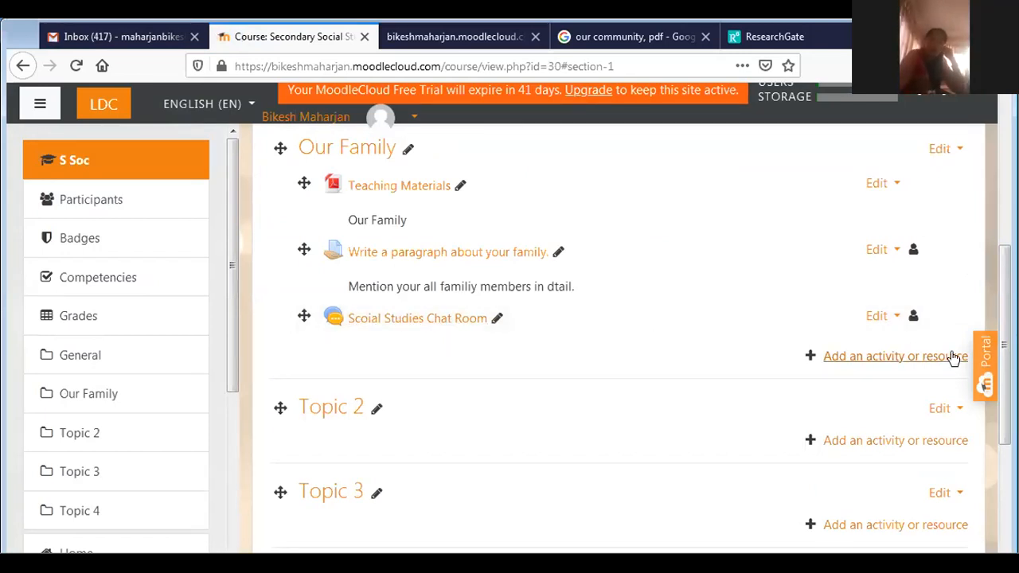
Look over the course sections and the Our Family activities, then turn off editing for the course
scroll(985, 385, "up", 4)
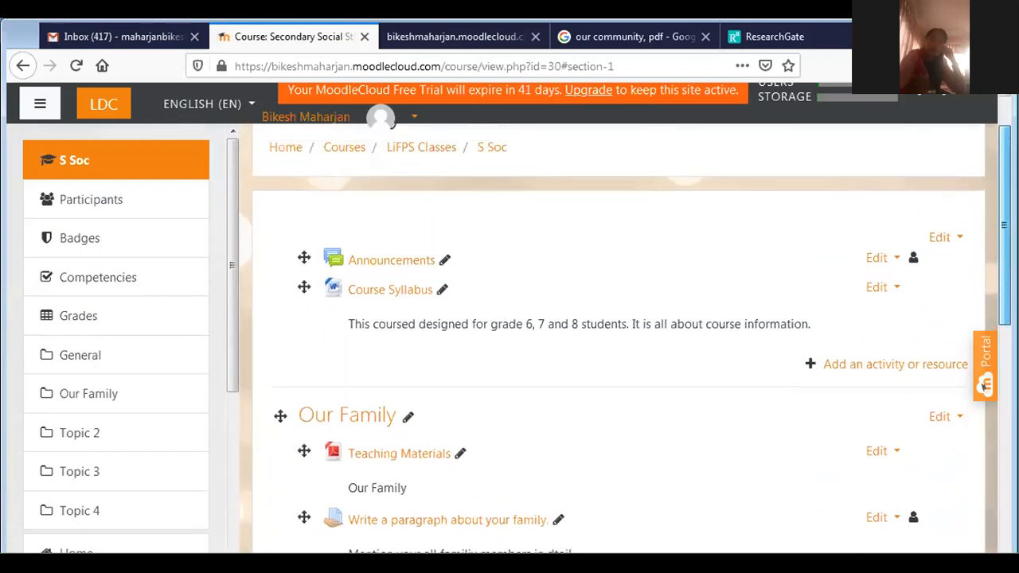
scroll(984, 385, "down", 7)
scroll(985, 385, "up", 5)
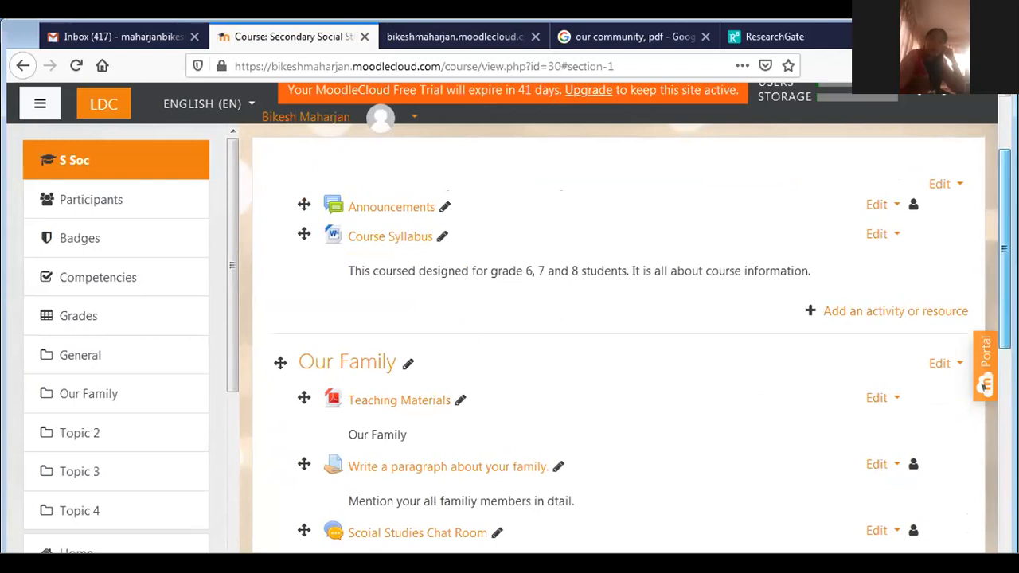
scroll(985, 385, "down", 3)
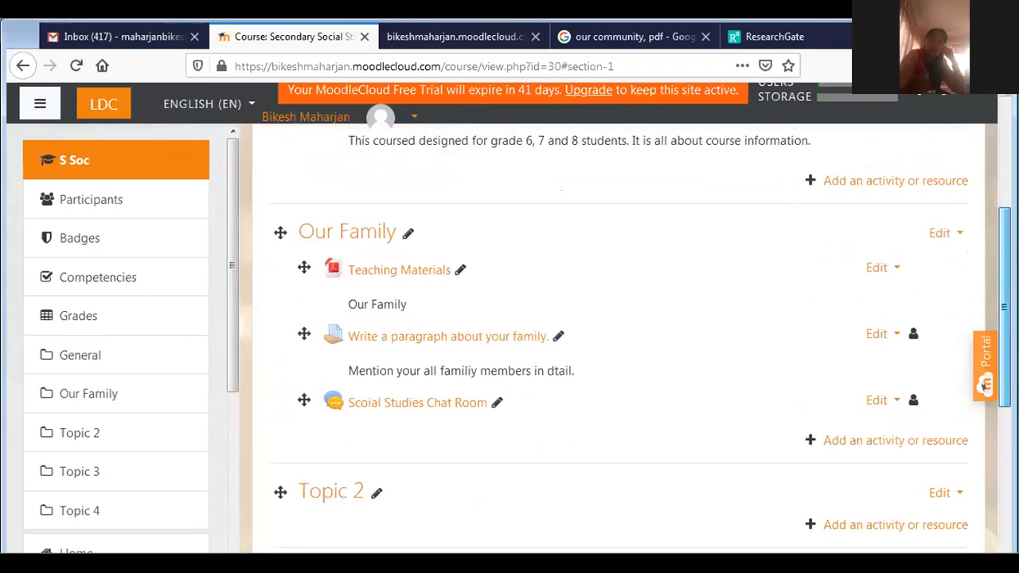
scroll(985, 384, "down", 1)
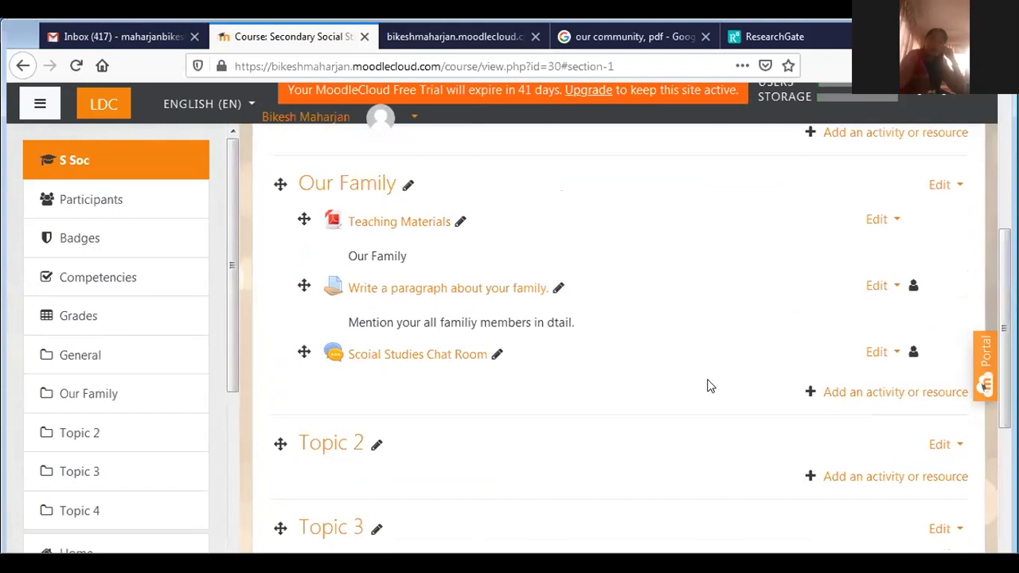
scroll(1005, 326, "up", 5)
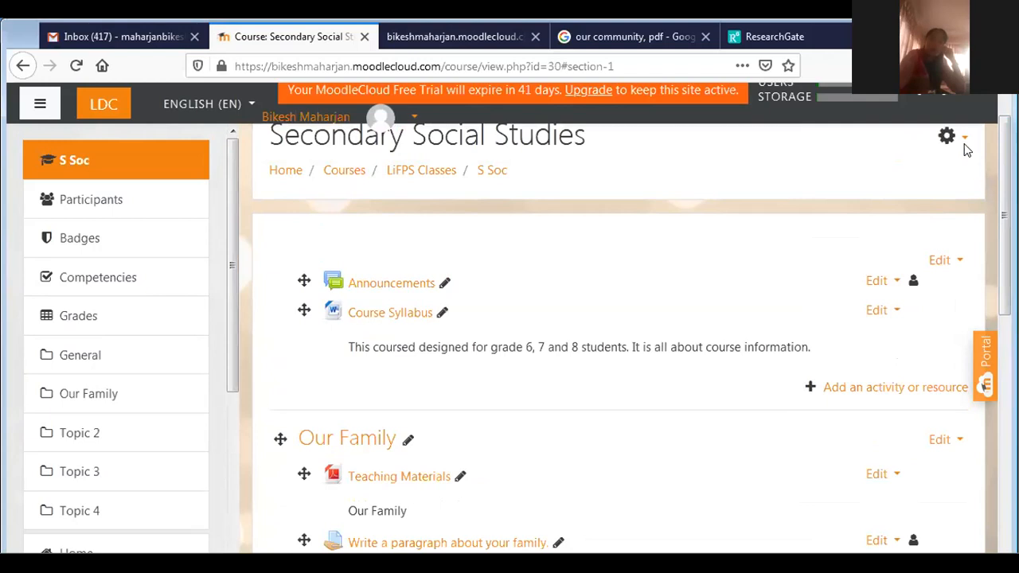
left_click(963, 140)
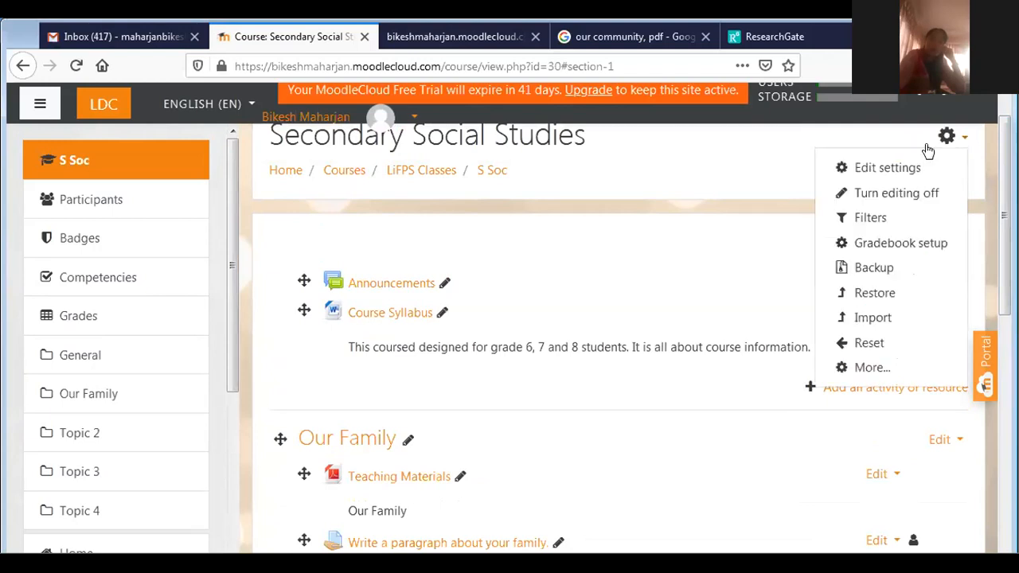
left_click(888, 195)
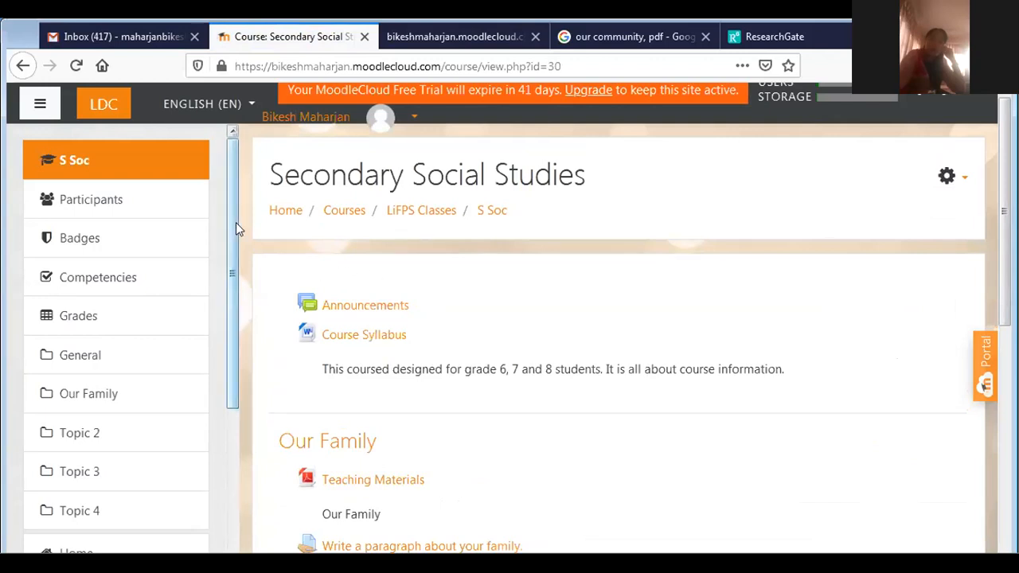
Start enrolling users from the course's participants page and select the intended teacher by searching for their first name
left_click(114, 201)
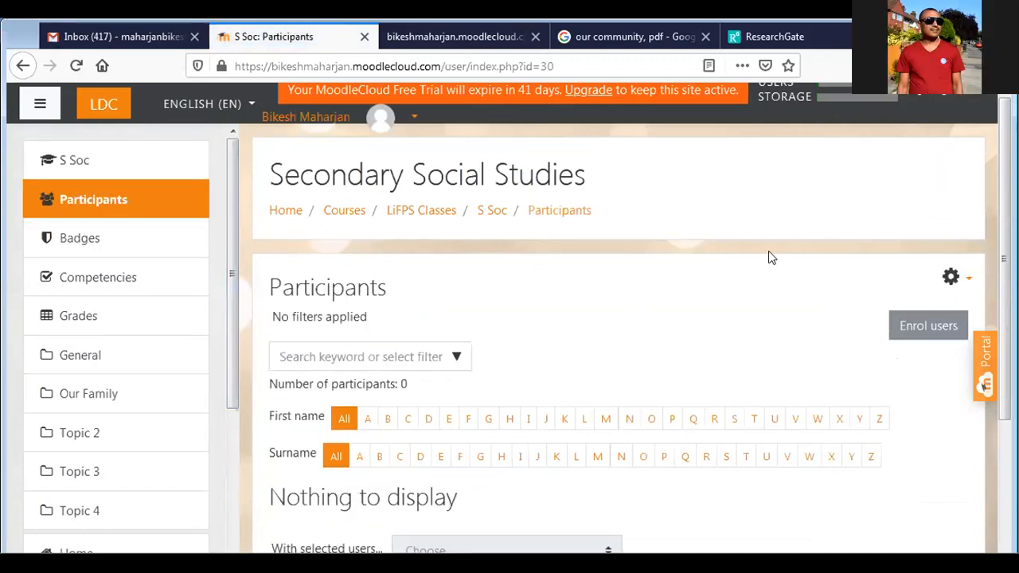
scroll(983, 407, "down", 1)
scroll(983, 408, "down", 1)
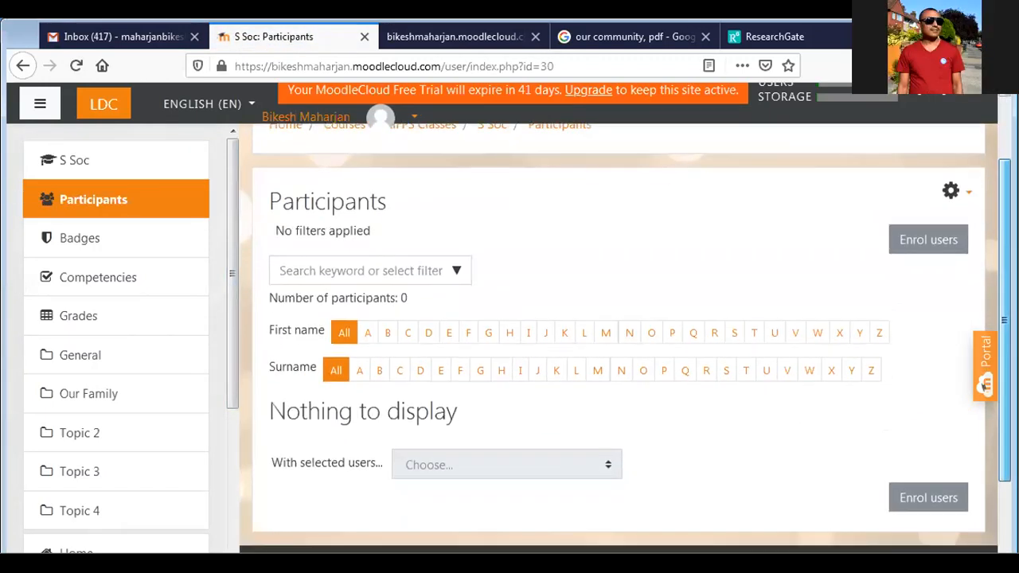
left_click(934, 250)
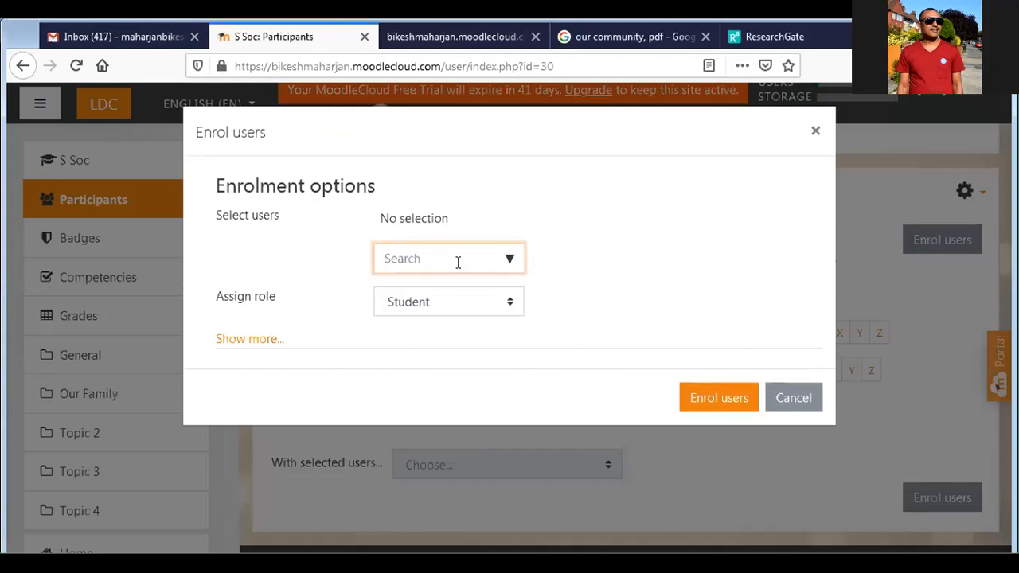
type("usha")
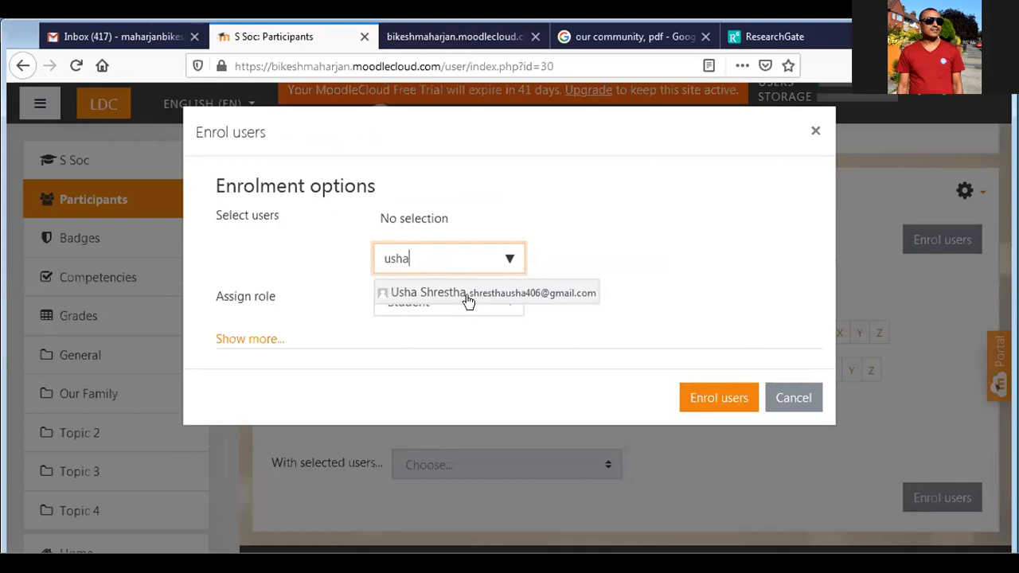
left_click(468, 295)
left_click(583, 276)
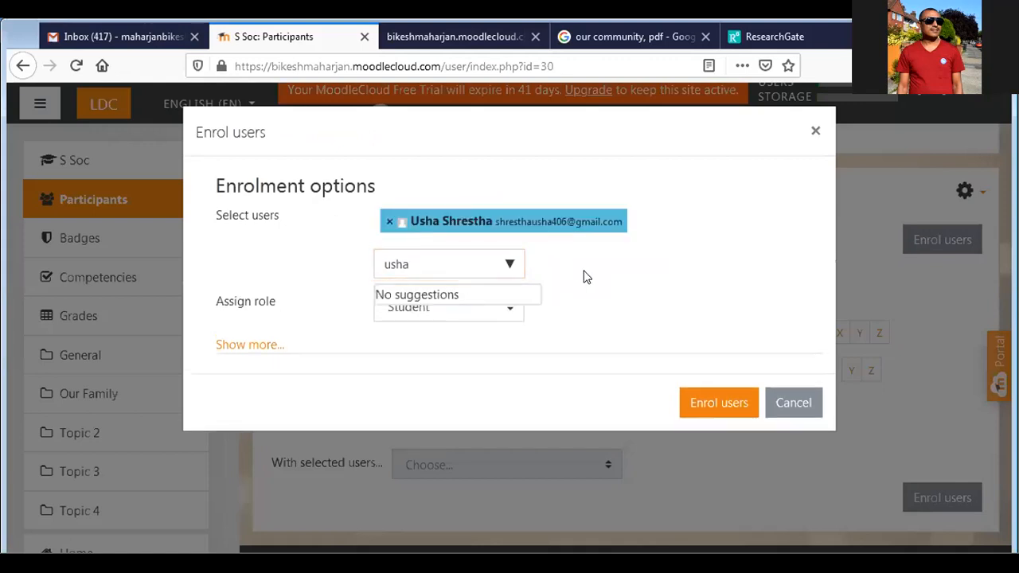
Assign the Teacher role to the selected user and enrol them in the course
left_click(514, 310)
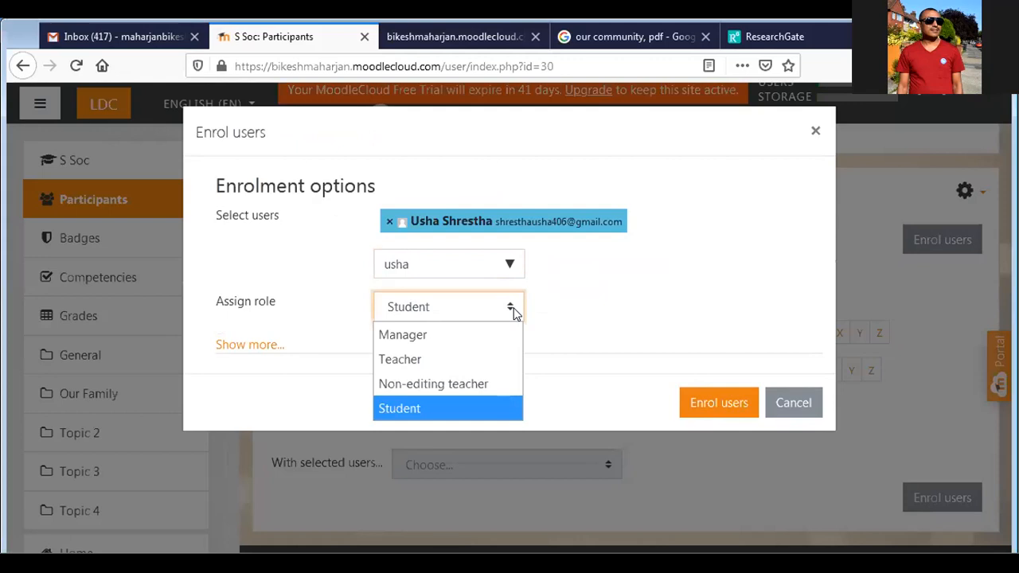
left_click(448, 361)
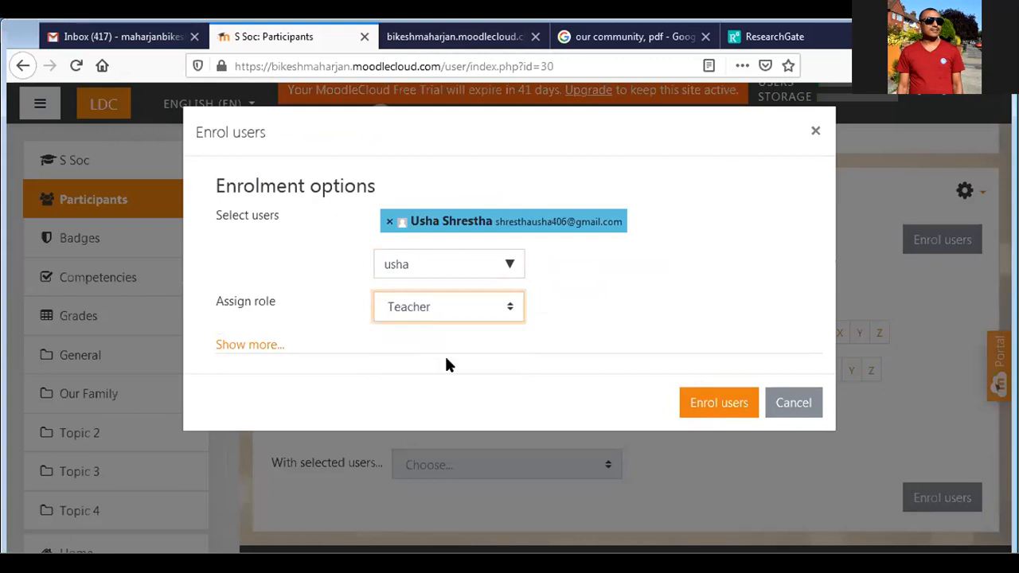
left_click(683, 278)
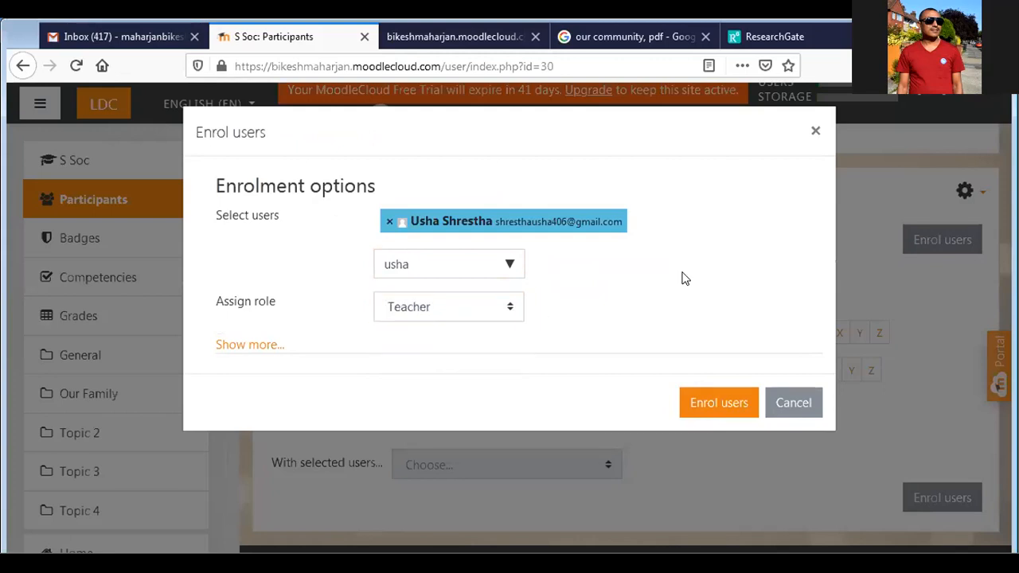
left_click(706, 407)
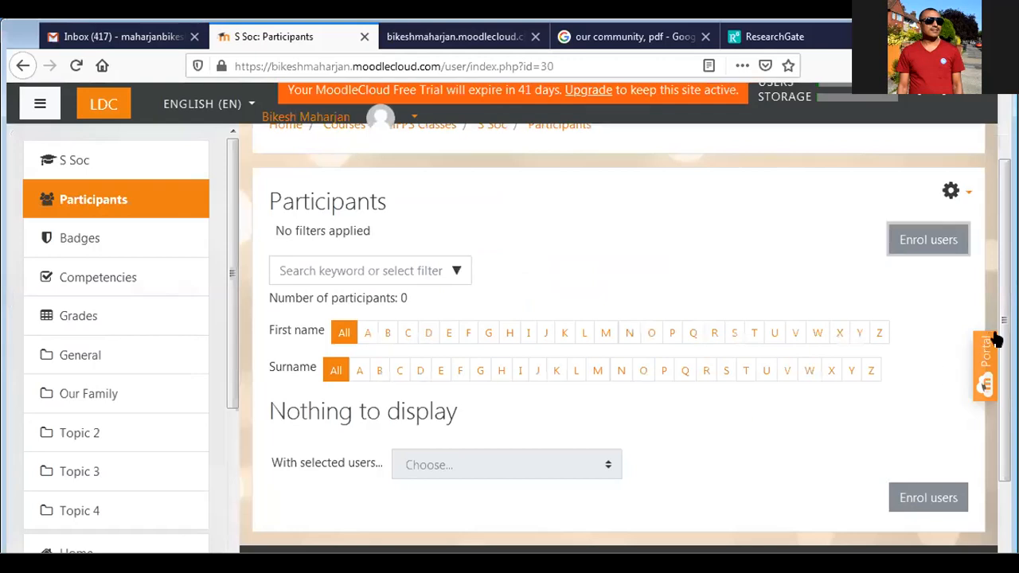
Reload the participants page and check the new teacher's entry in the list
scroll(987, 384, "down", 2)
scroll(985, 385, "down", 2)
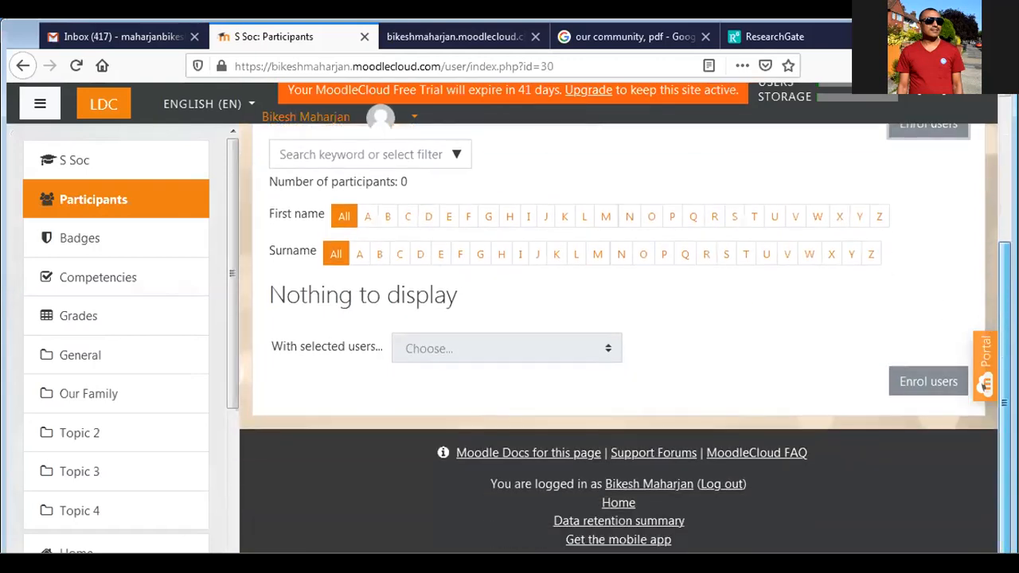
scroll(986, 385, "up", 3)
key("F5")
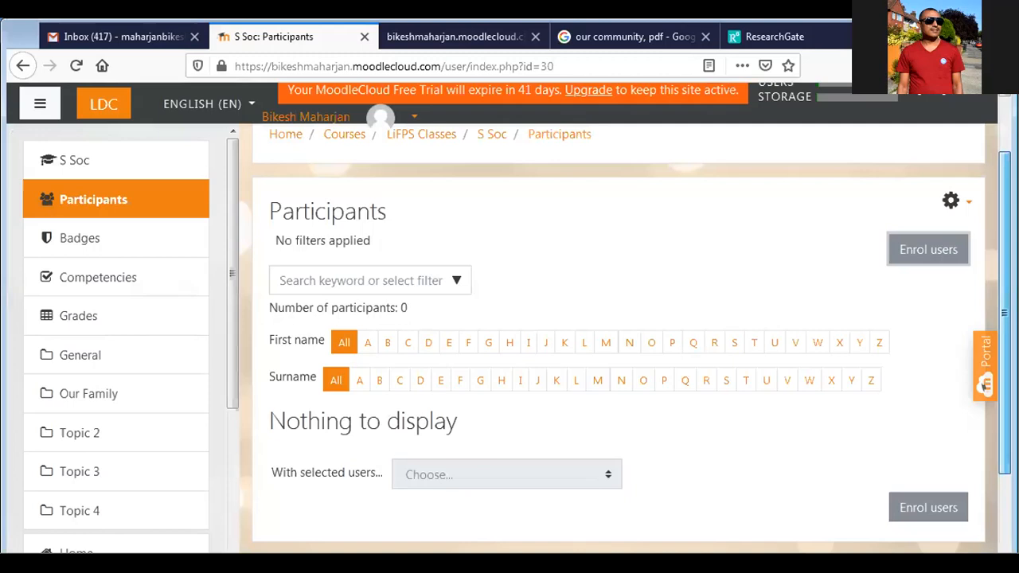
scroll(931, 387, "down", 3)
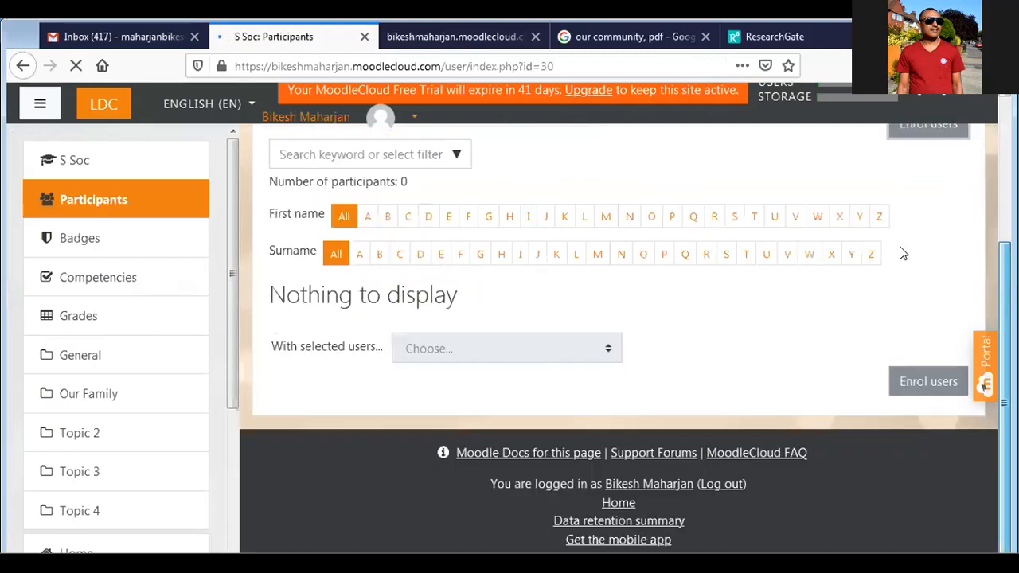
scroll(923, 294, "up", 4)
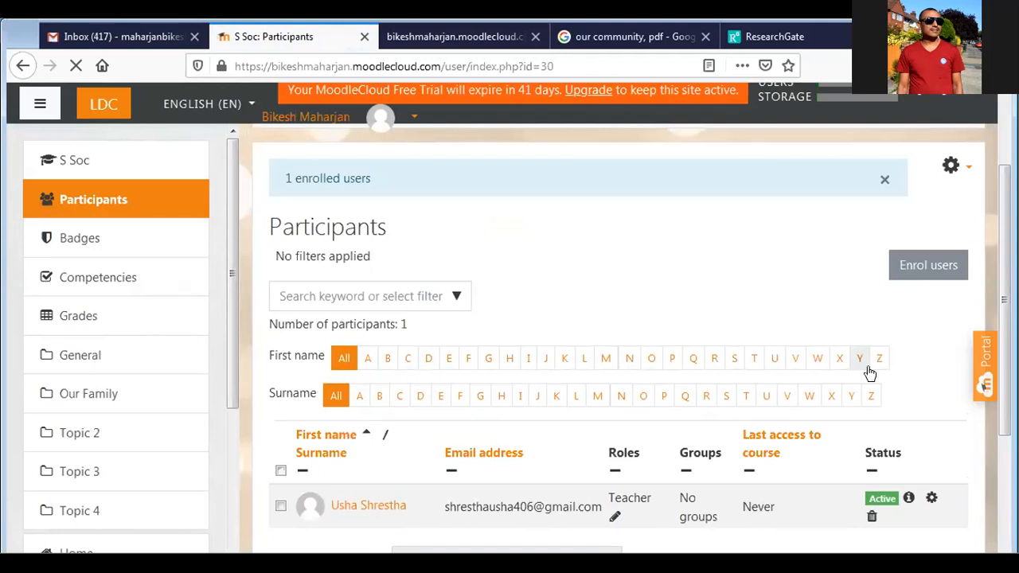
scroll(995, 382, "down", 2)
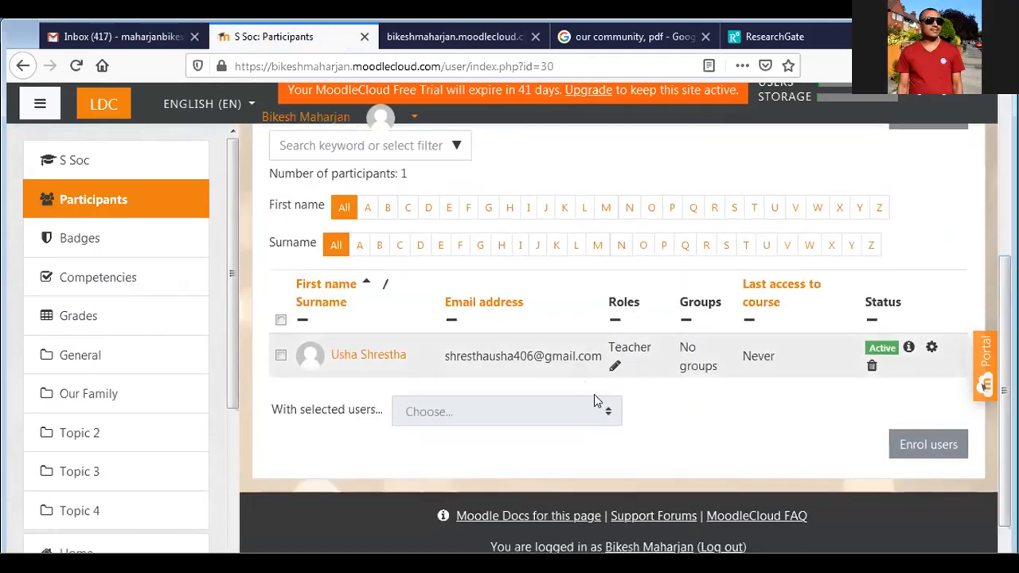
Enrol two more users, the third and the last in the suggestion list, in the course with the Student role
left_click(923, 446)
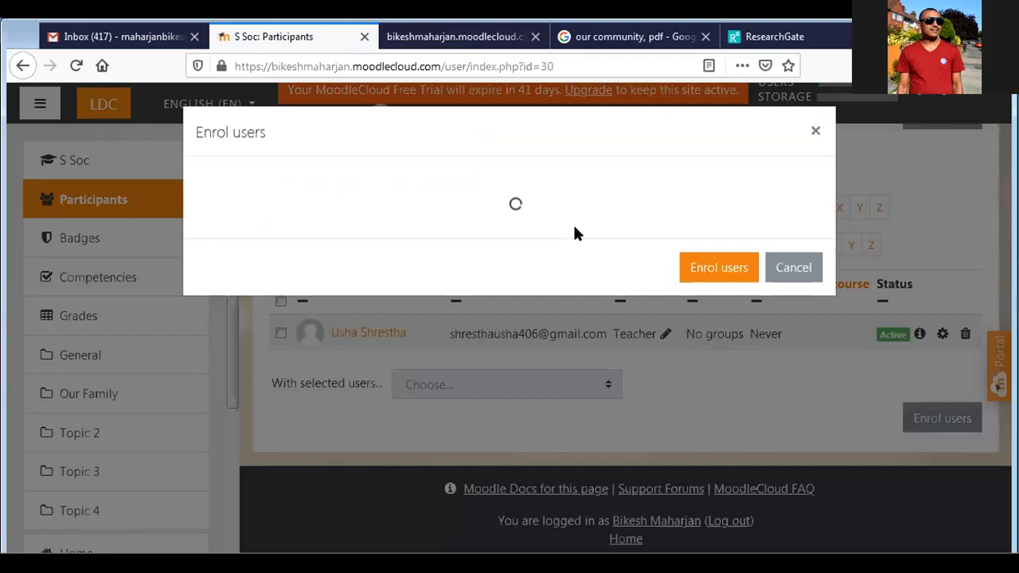
left_click(509, 263)
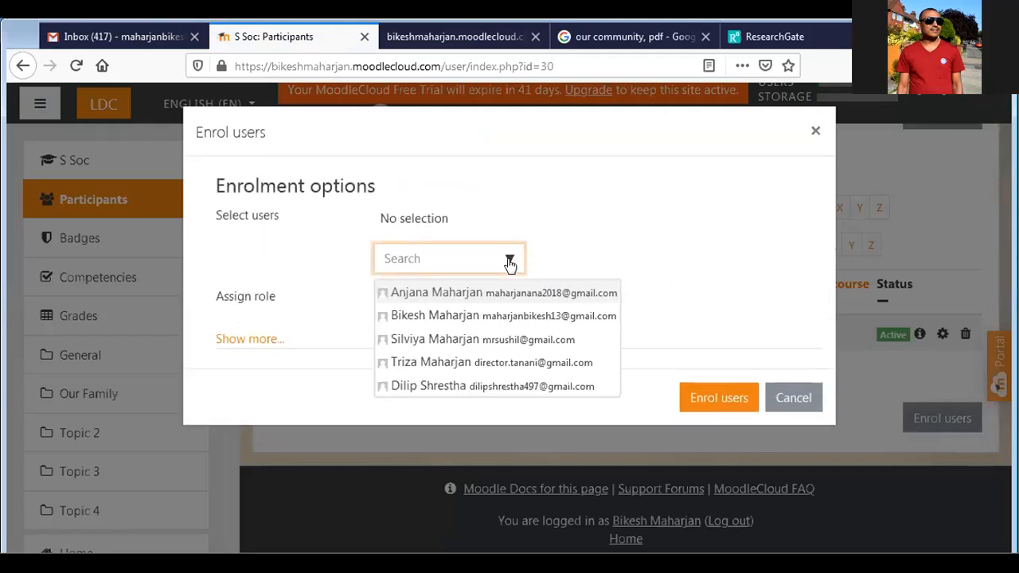
left_click(452, 342)
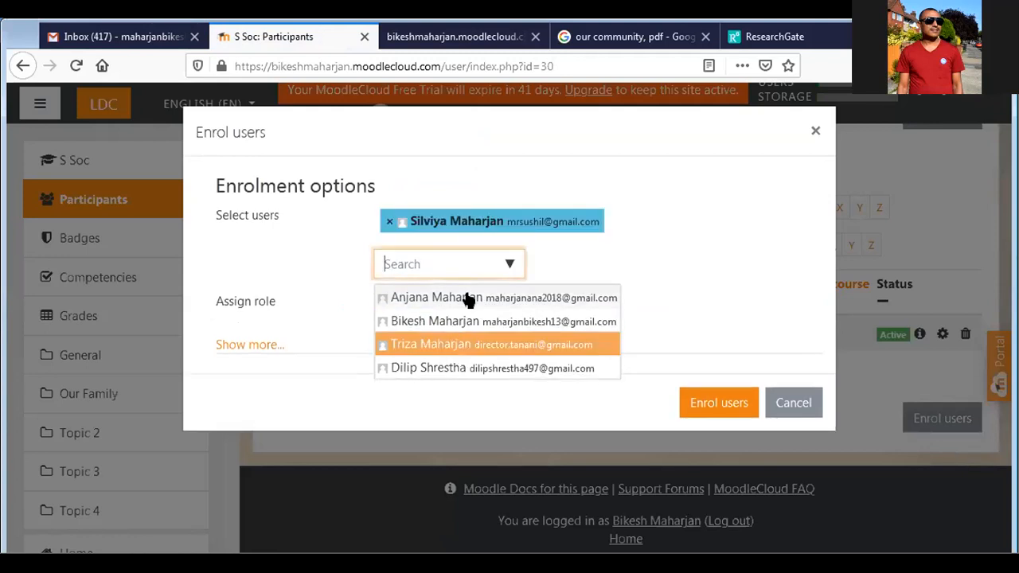
left_click(511, 269)
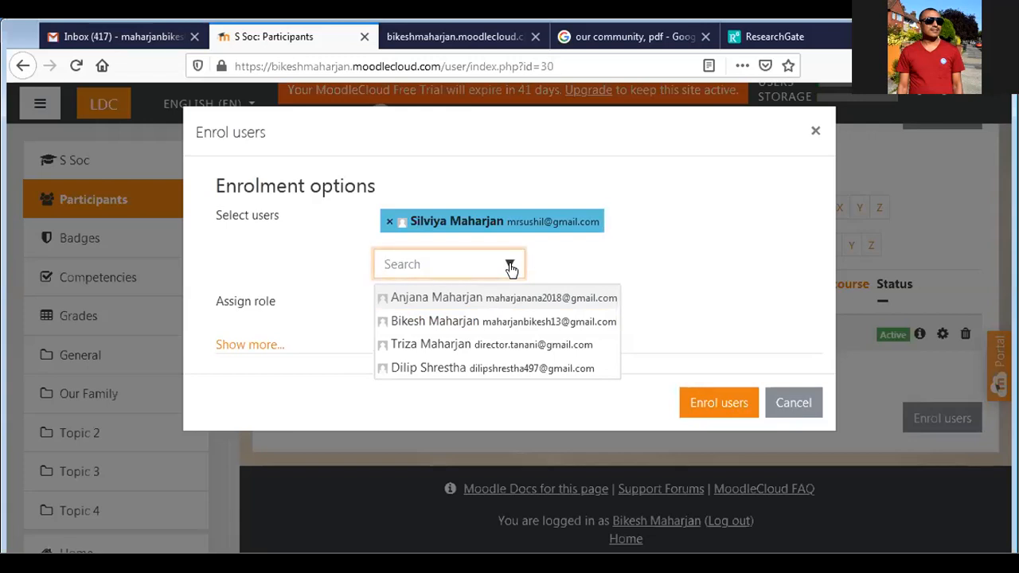
left_click(450, 372)
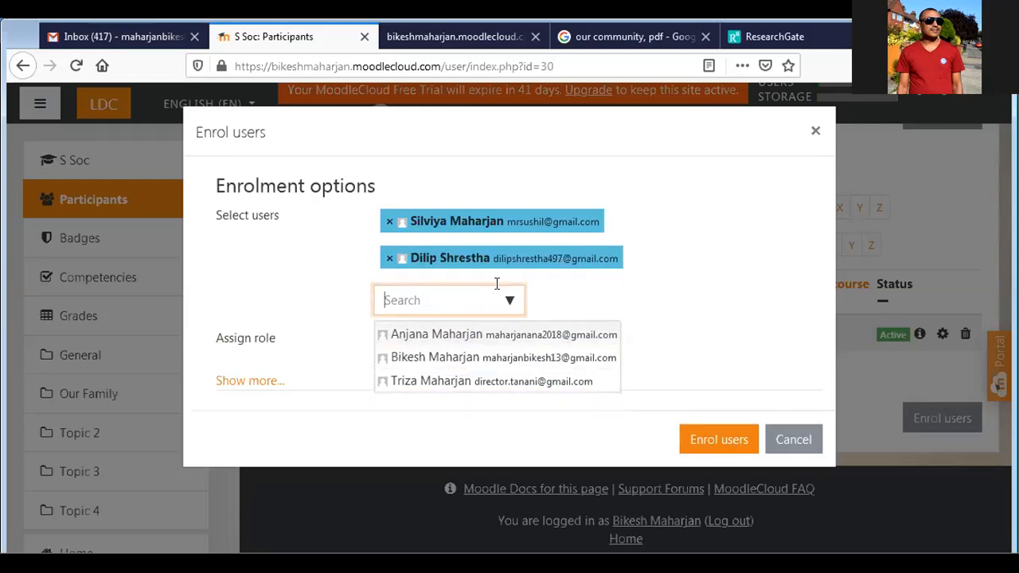
left_click(509, 303)
left_click_drag(735, 268, 597, 409)
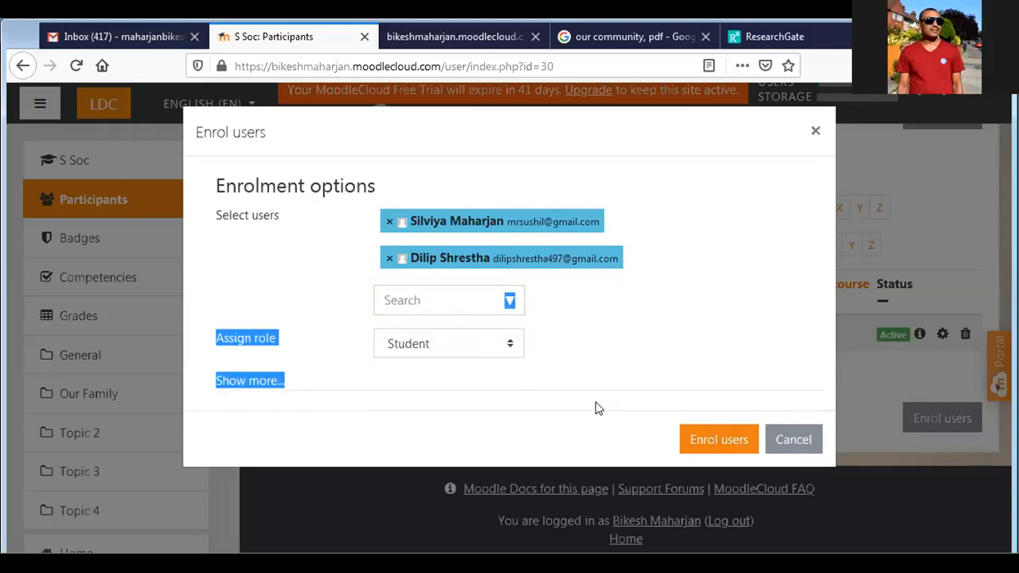
left_click(710, 445)
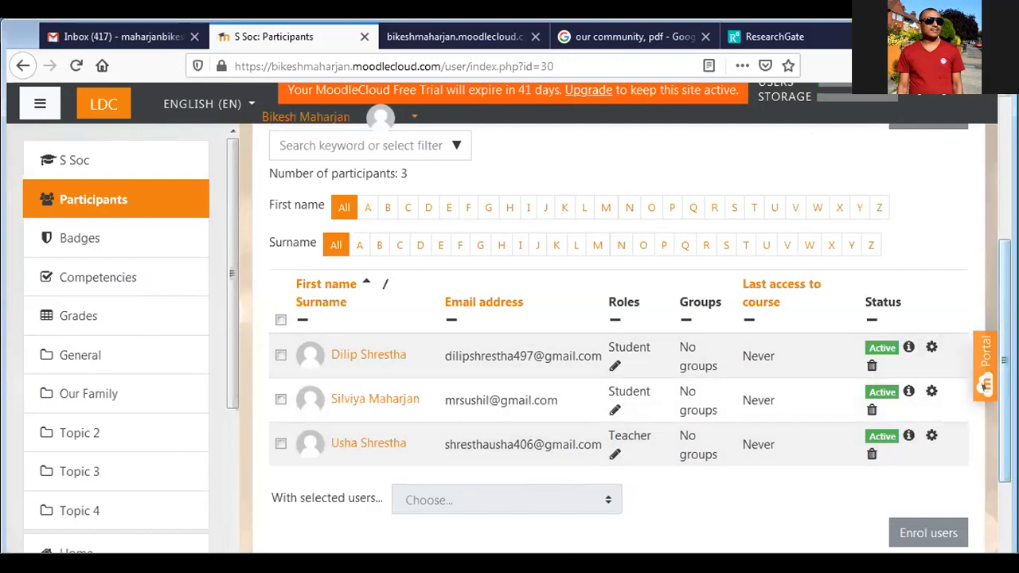
Look over the updated participants page, then open the site's list of course categories
left_click_drag(1004, 355, 1004, 344)
scroll(988, 142, "up", 3)
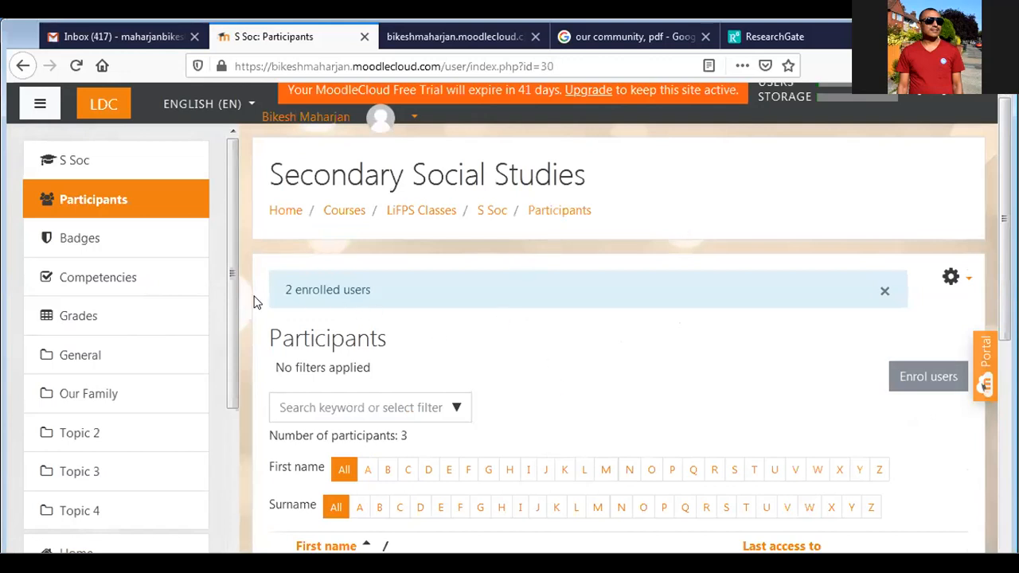
left_click(345, 212)
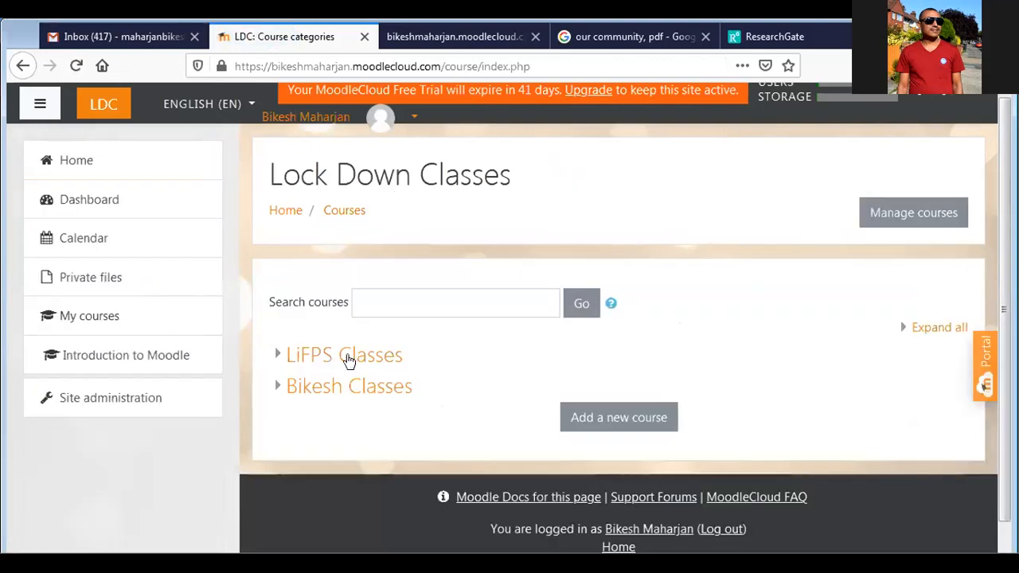
Open the LiFPS Classes category, search the courses for "social studies" and look over the matching courses
left_click(348, 360)
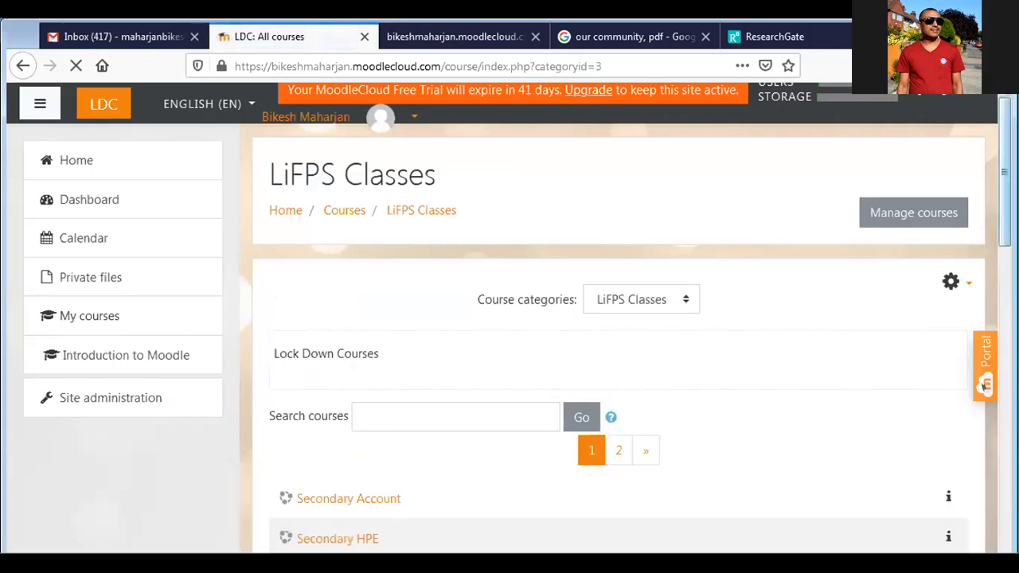
left_click(470, 416)
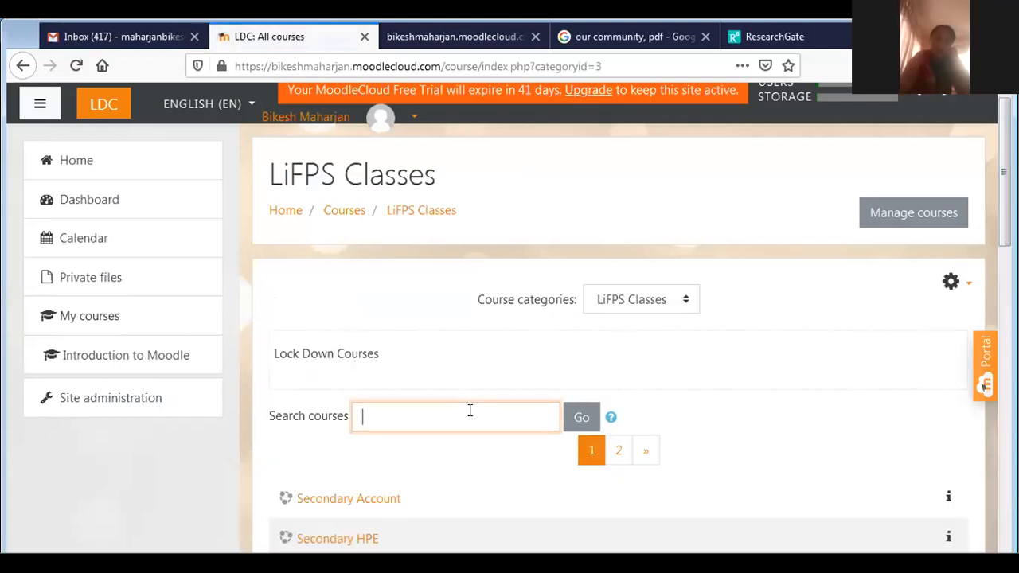
type("social studies")
key("Return")
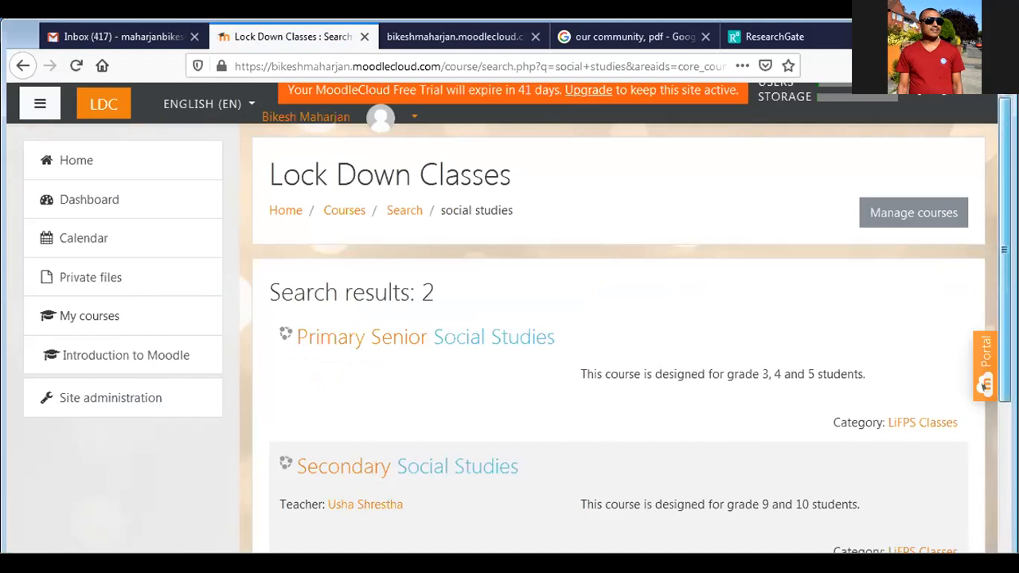
scroll(621, 335, "down", 2)
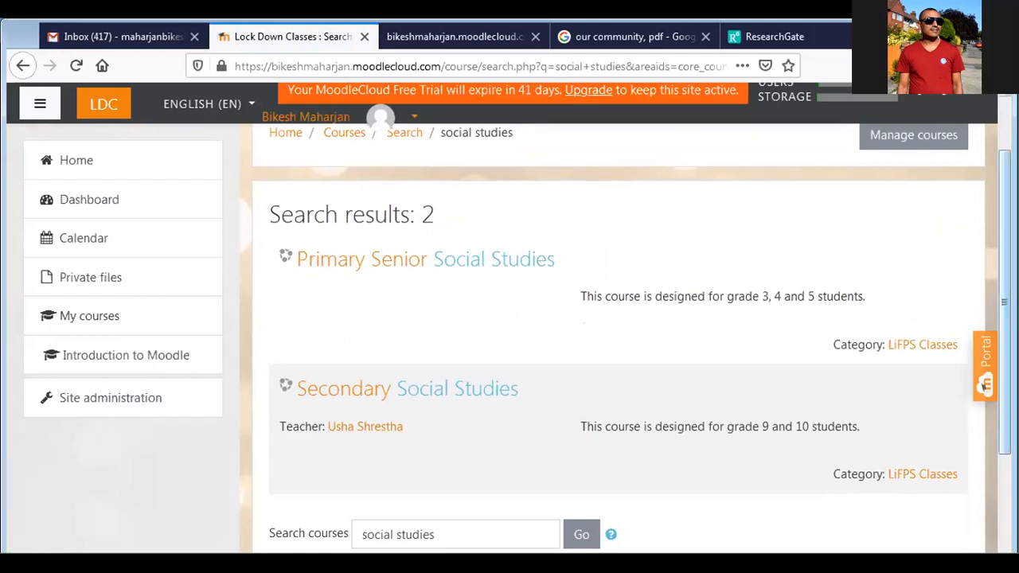
scroll(984, 384, "up", 2)
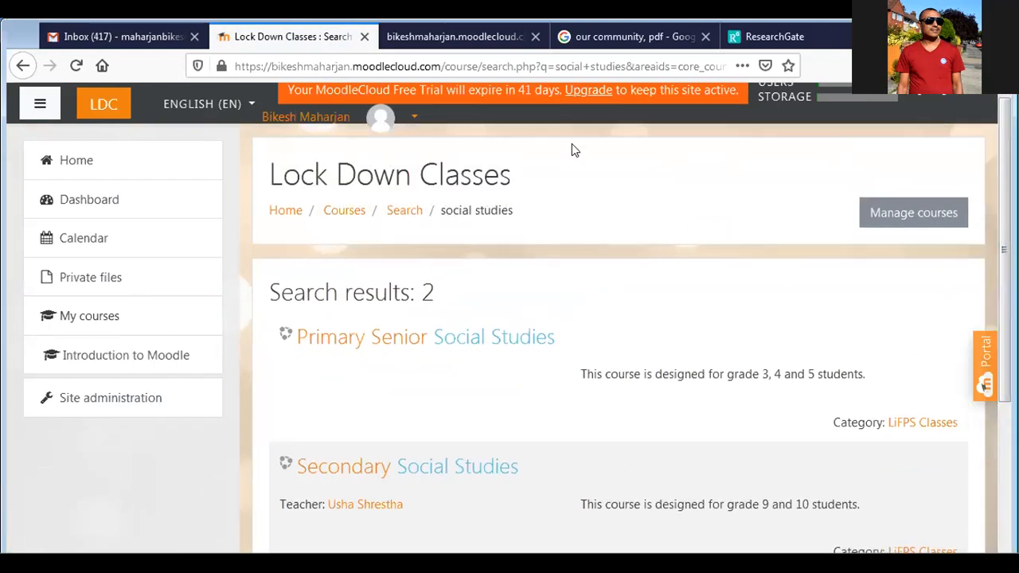
Log out of the administrator account
left_click(412, 119)
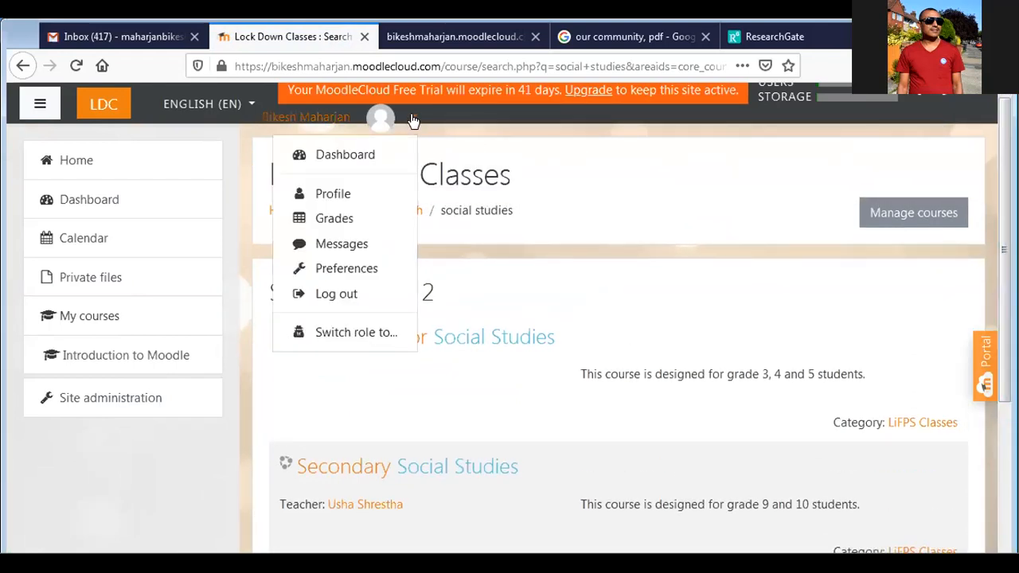
left_click(337, 294)
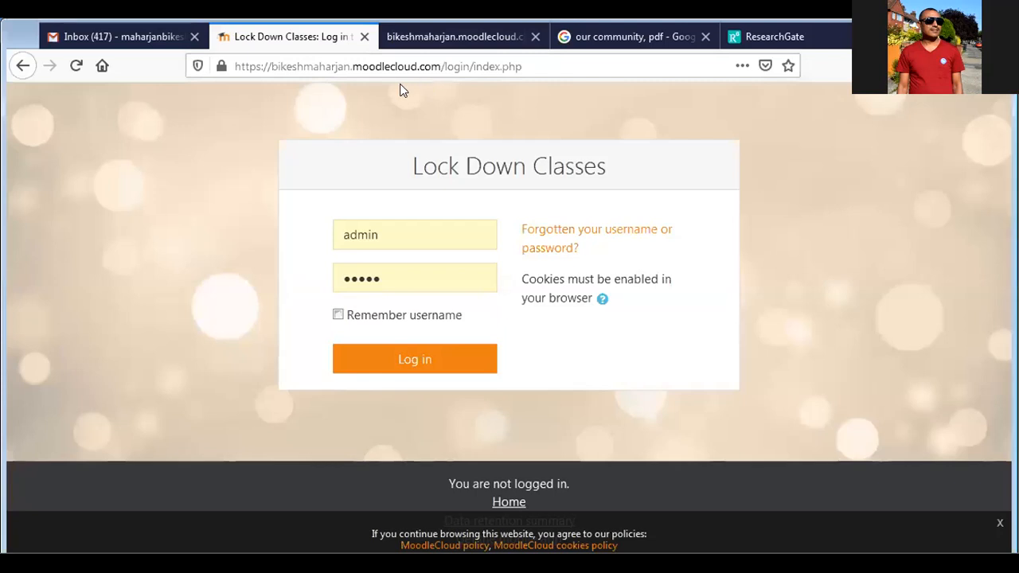
Try to log in with the teacher's username and account password, and decline to save the login in the browser
left_click(378, 230)
key("BackSpace")
key("BackSpace")
key("BackSpace")
key("BackSpace")
key("BackSpace")
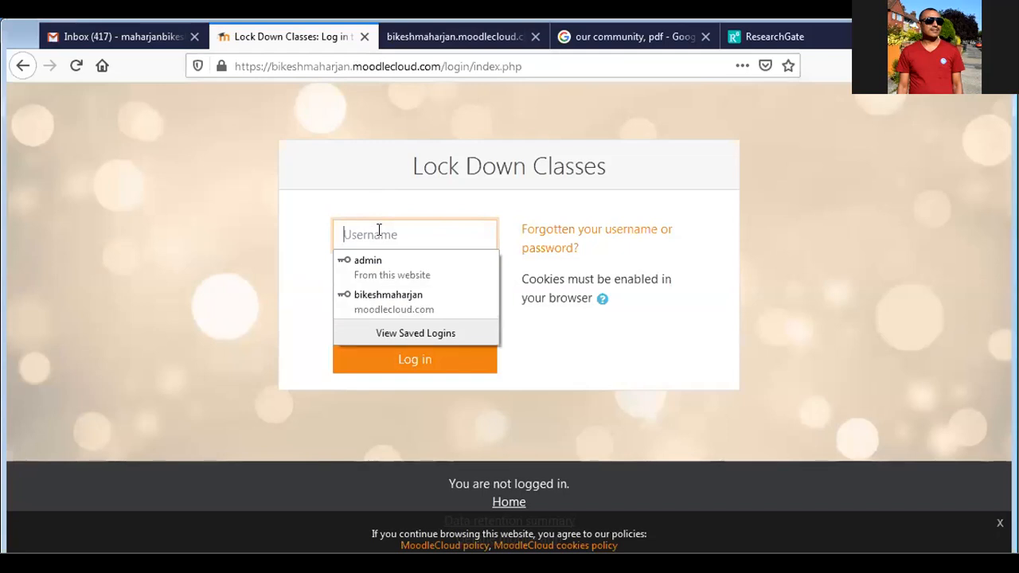
type("usha")
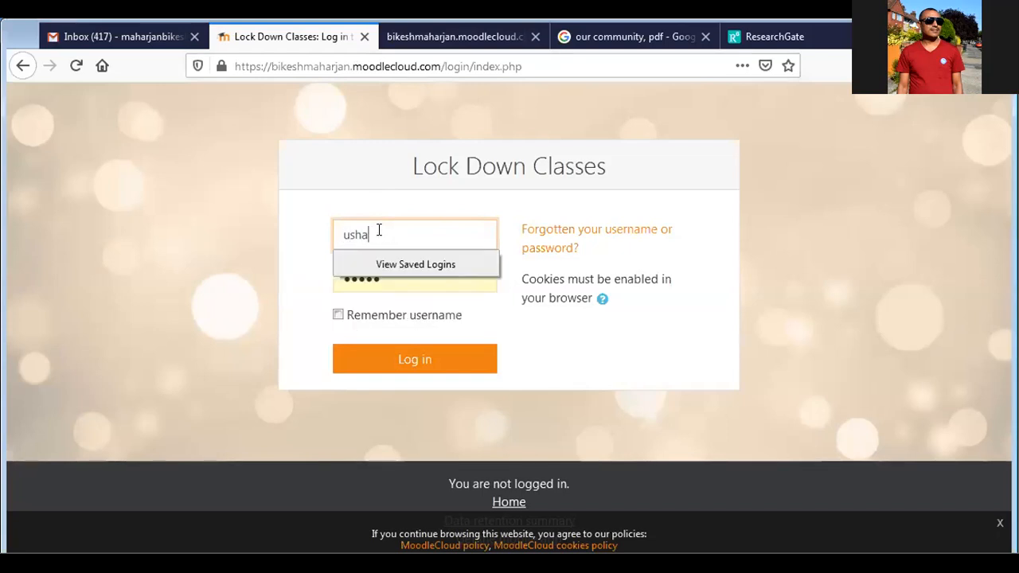
key("Tab")
type("****")
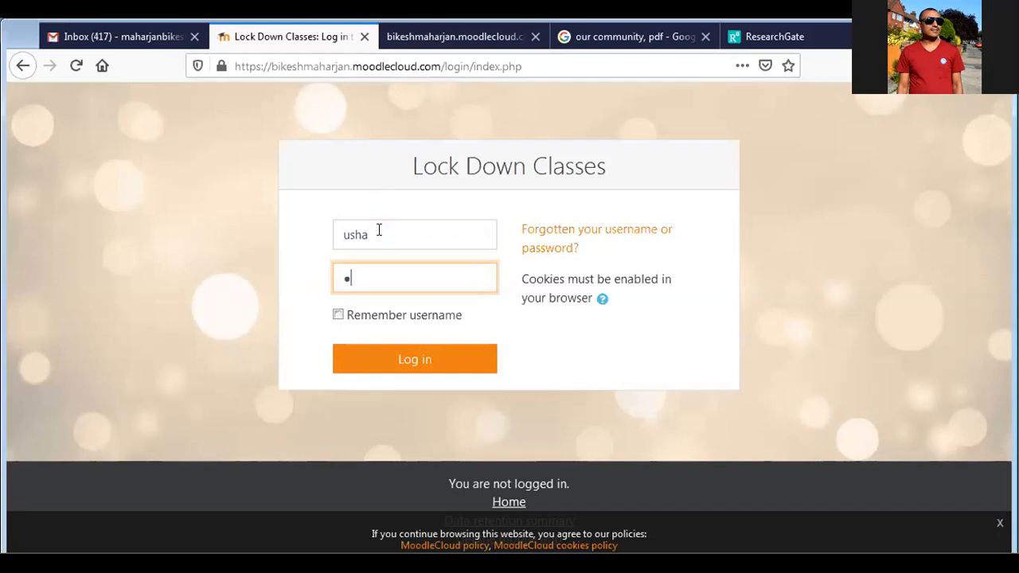
type("*")
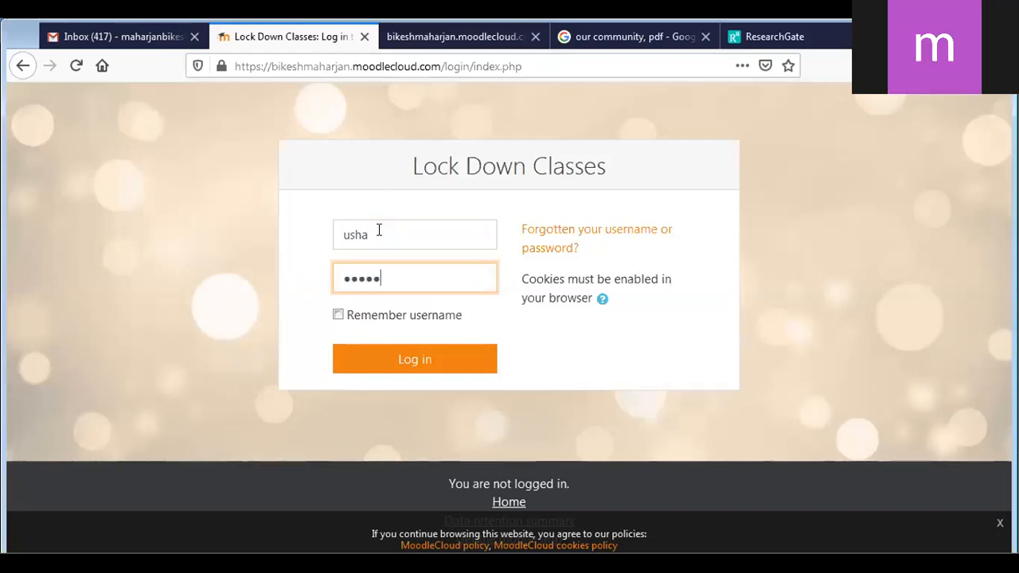
left_click(391, 368)
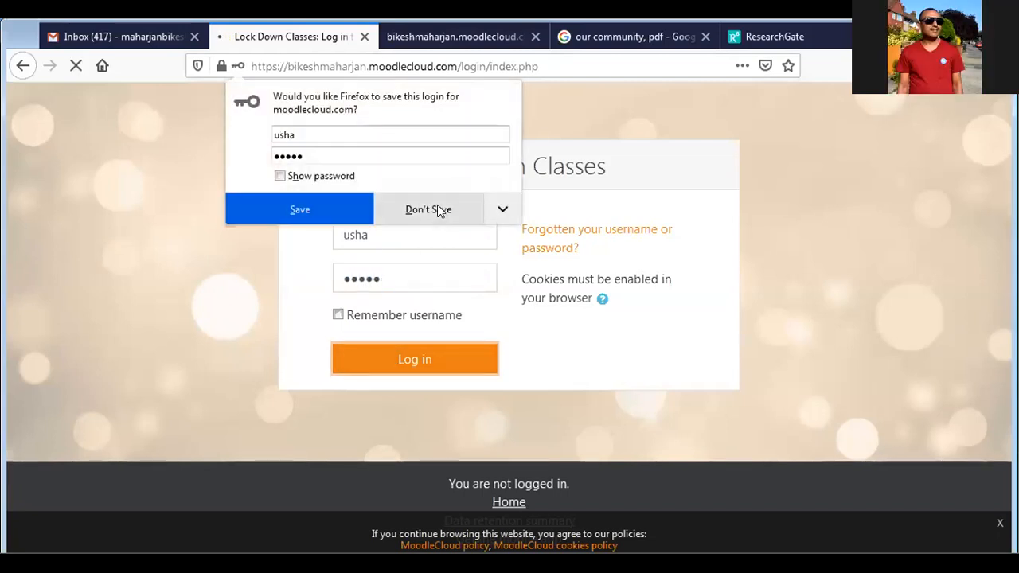
left_click(437, 208)
Log in by replacing the prefilled credentials with the teacher's username and password, and dismiss the offer to save the login
left_click(382, 295)
key("BackSpace")
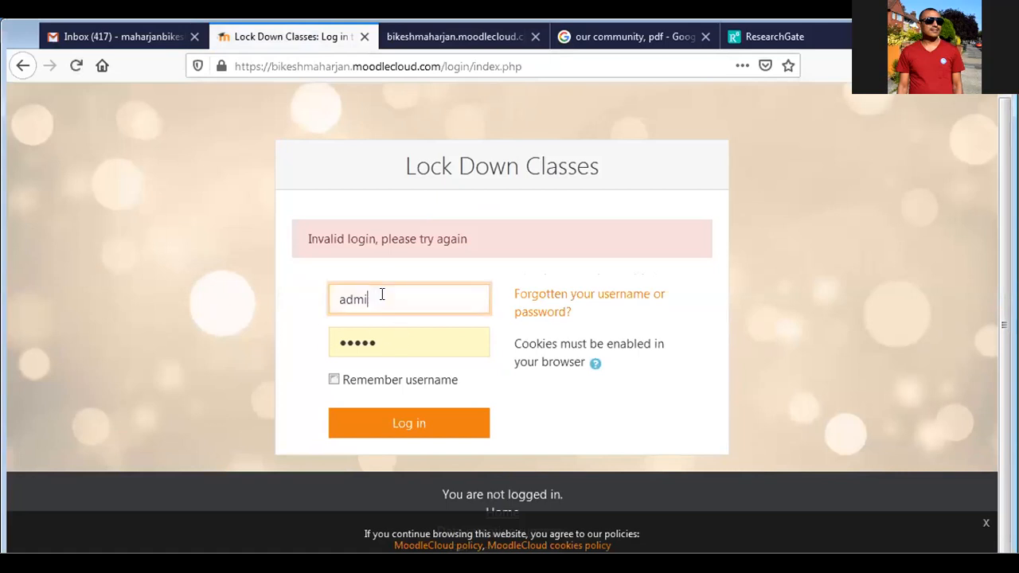
key("BackSpace")
key("BackSpace")
key("BackSpace")
key("BackSpace")
type("usha")
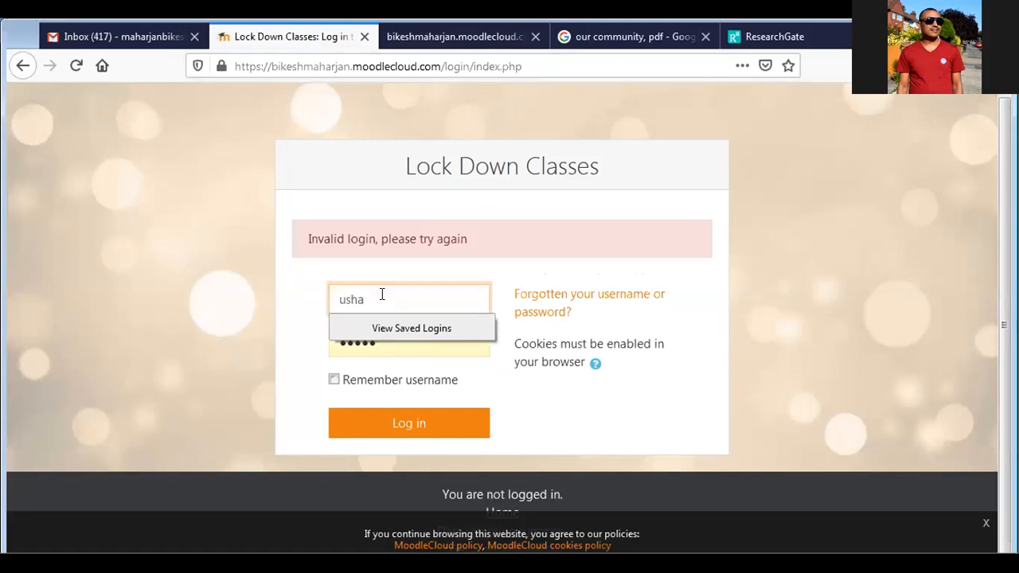
key("Tab")
type("•••••")
left_click(387, 424)
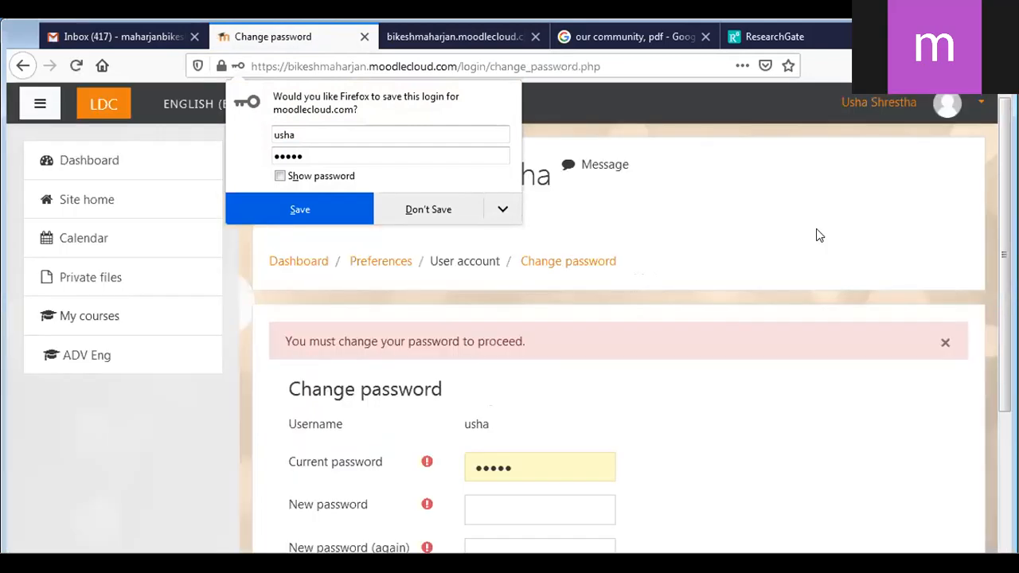
left_click(820, 235)
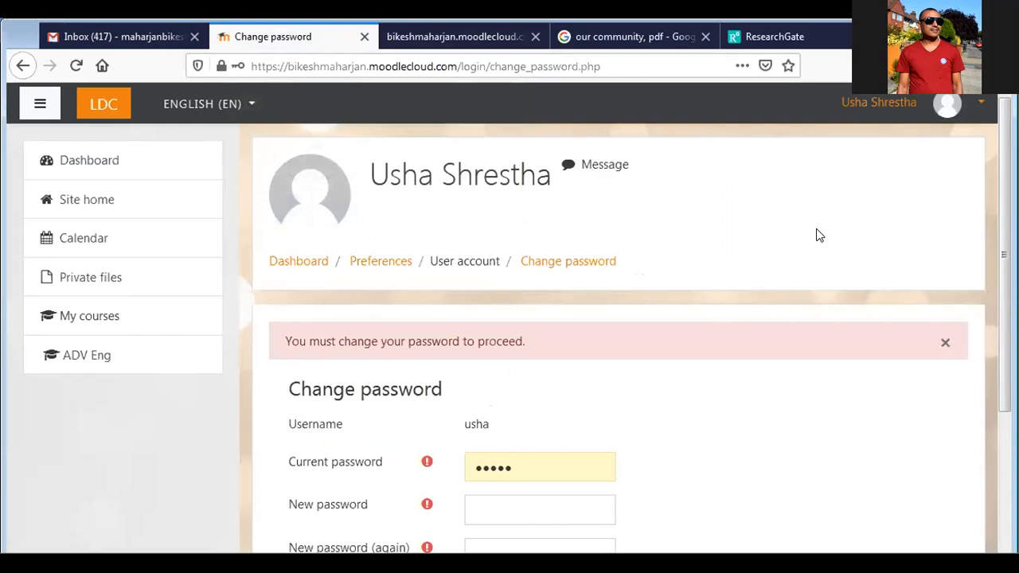
Set a new password for the teacher's account, entering it in both new password fields, save it and continue
scroll(820, 235, "down", 5)
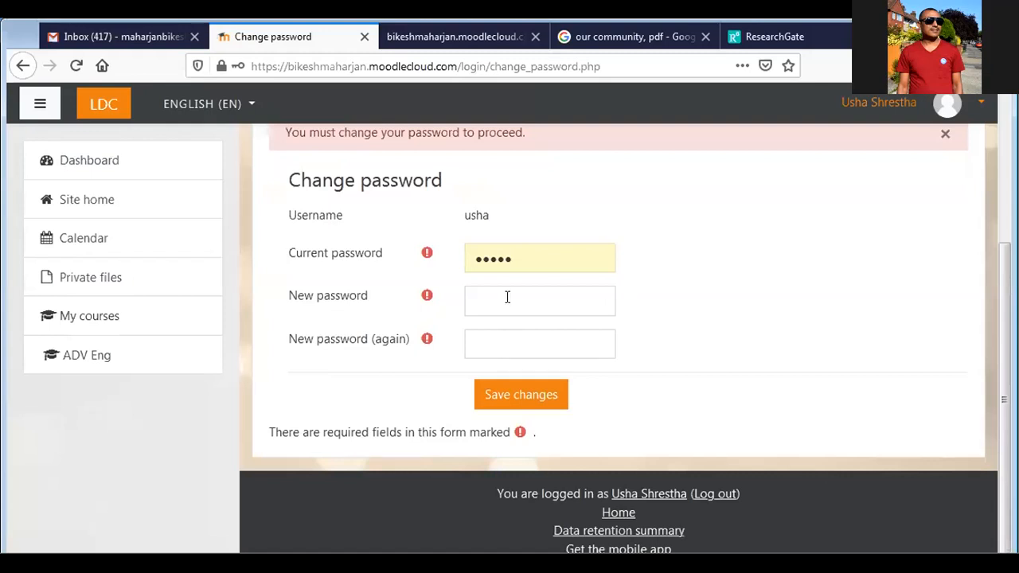
left_click(505, 297)
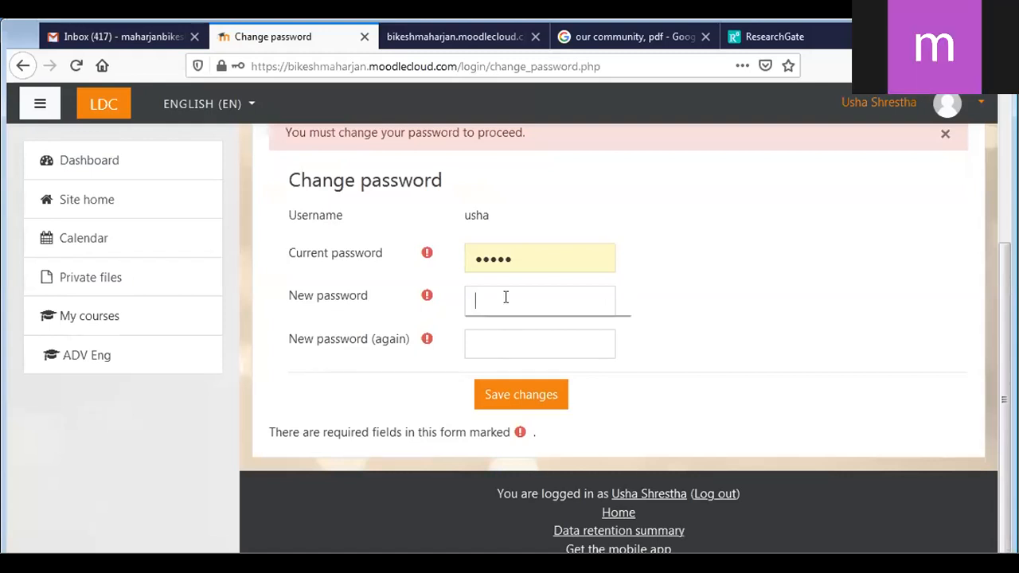
type("••••")
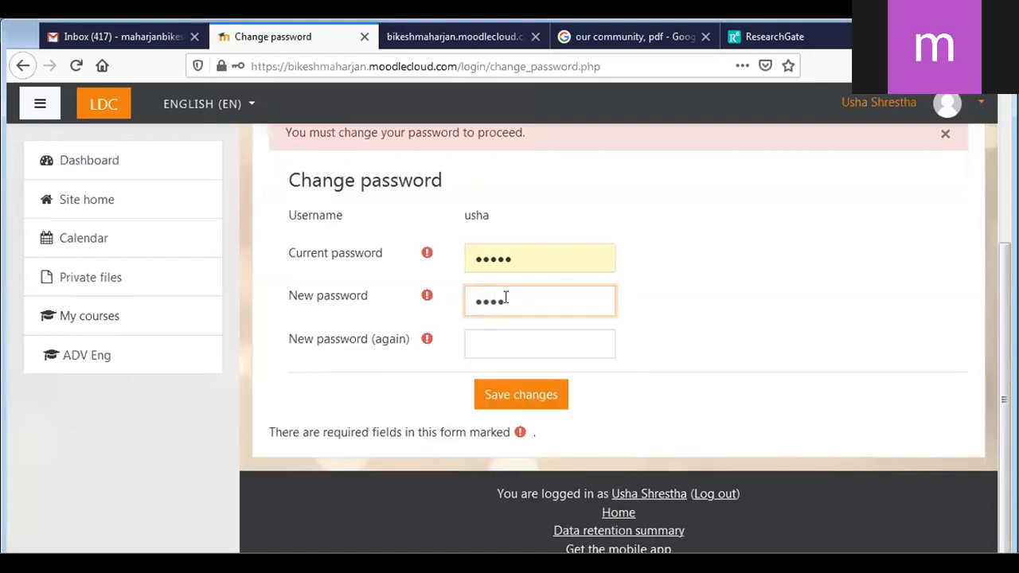
left_click(500, 336)
type("•••••")
left_click(513, 392)
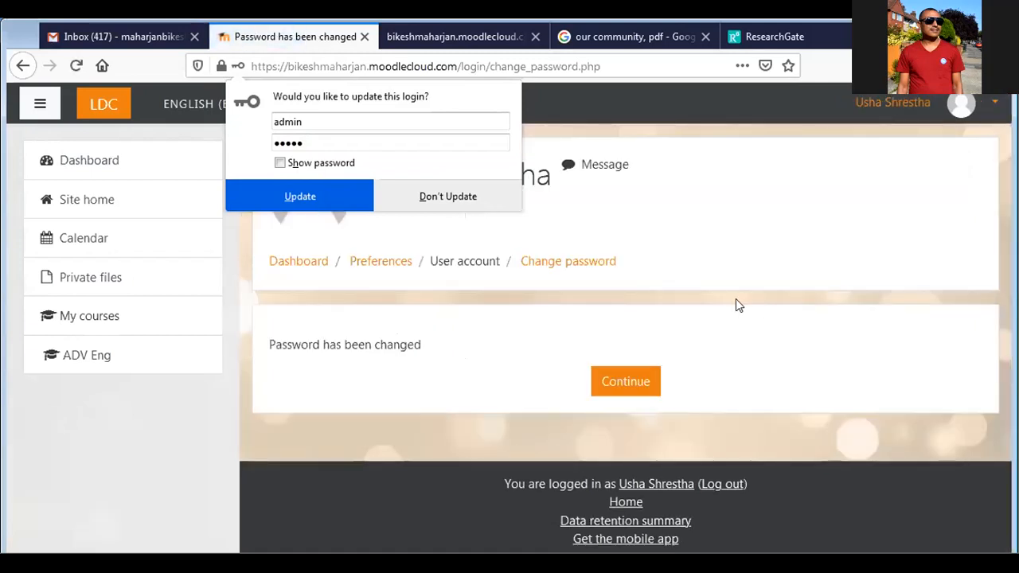
left_click(630, 386)
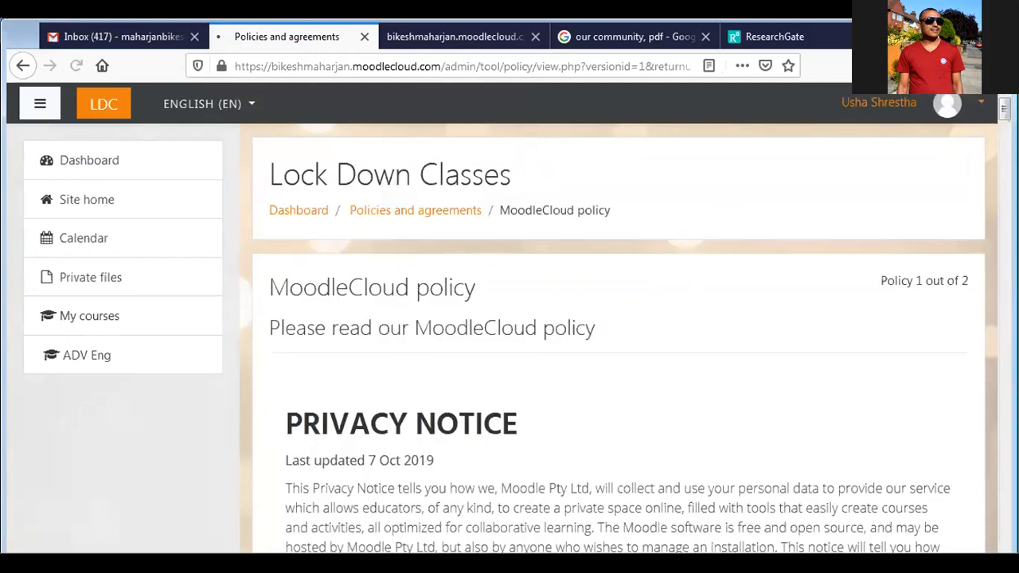
Go through the MoodleCloud policy and the MoodleCloud cookies policy to reach the consent page
scroll(625, 334, "down", 1)
left_click_drag(1004, 110, 1004, 546)
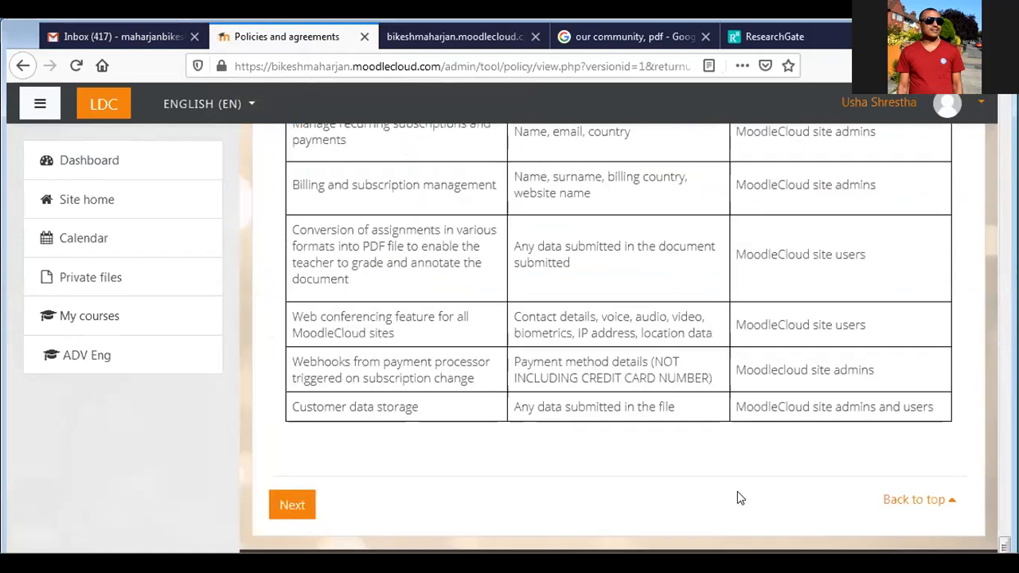
left_click(271, 505)
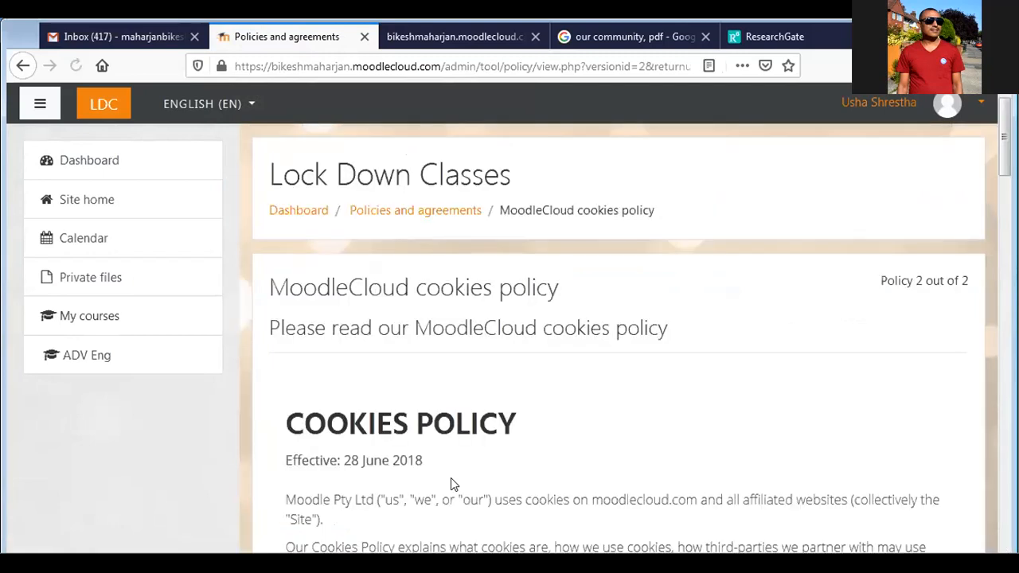
scroll(619, 334, "down", 10)
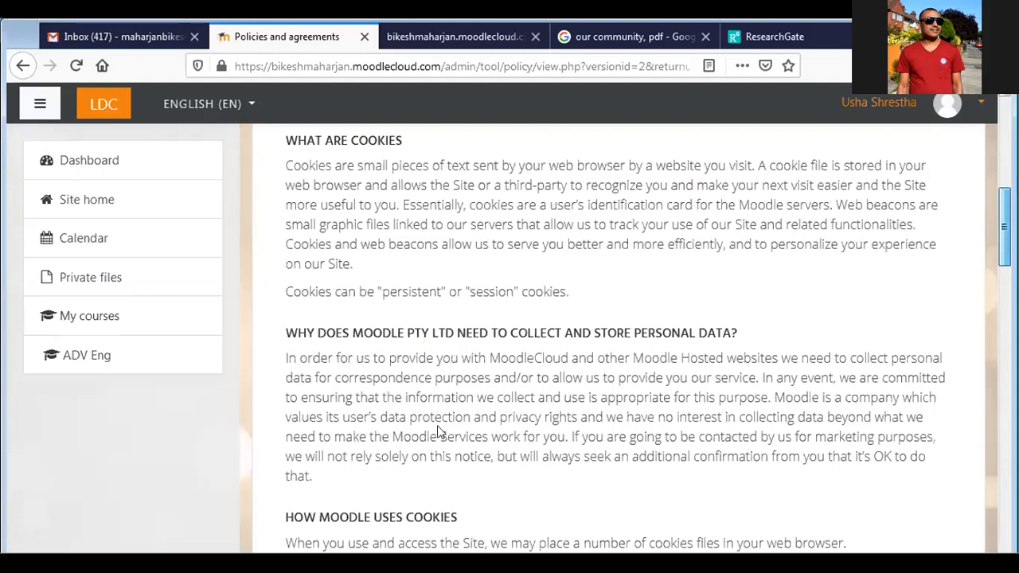
scroll(312, 427, "down", 15)
left_click(301, 422)
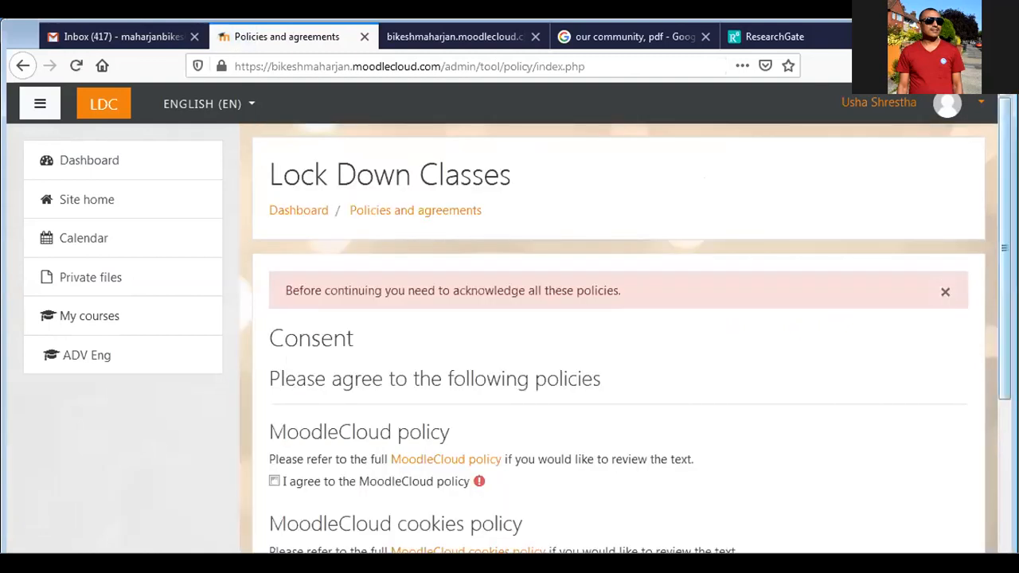
Agree to both the MoodleCloud policy and the MoodleCloud cookies policy and submit the consent
scroll(618, 334, "down", 3)
scroll(901, 331, "down", 1)
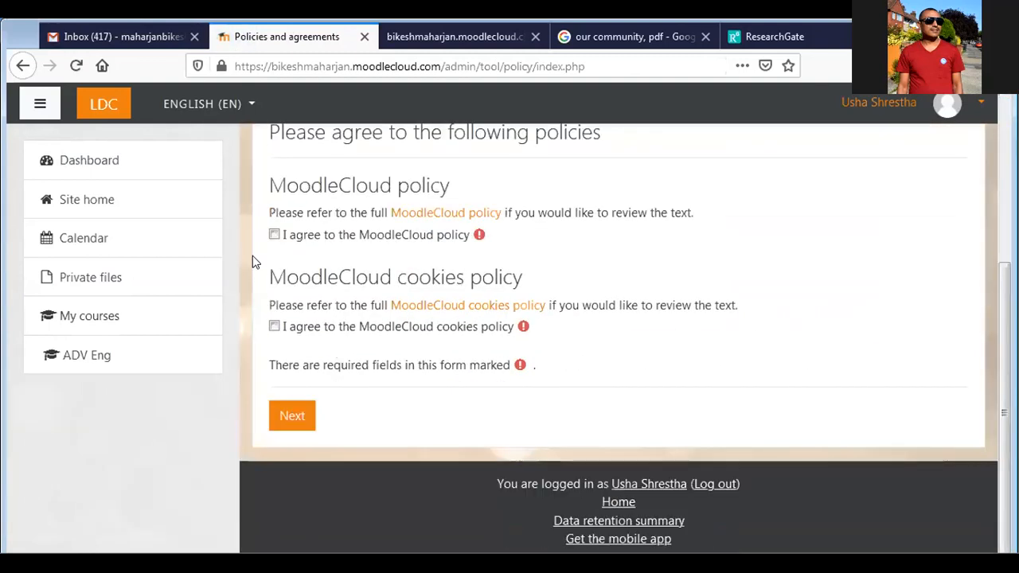
left_click(273, 235)
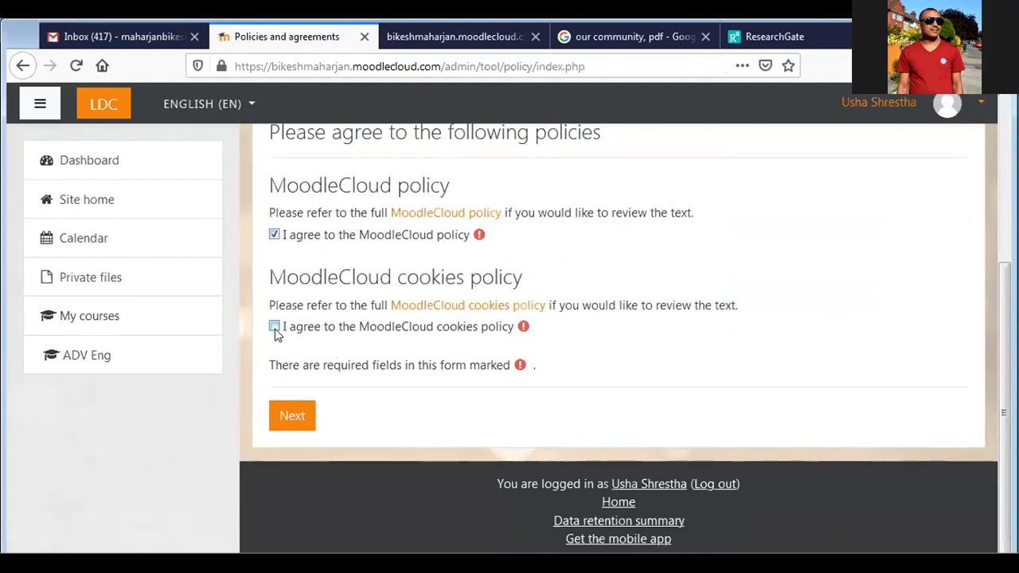
left_click(291, 417)
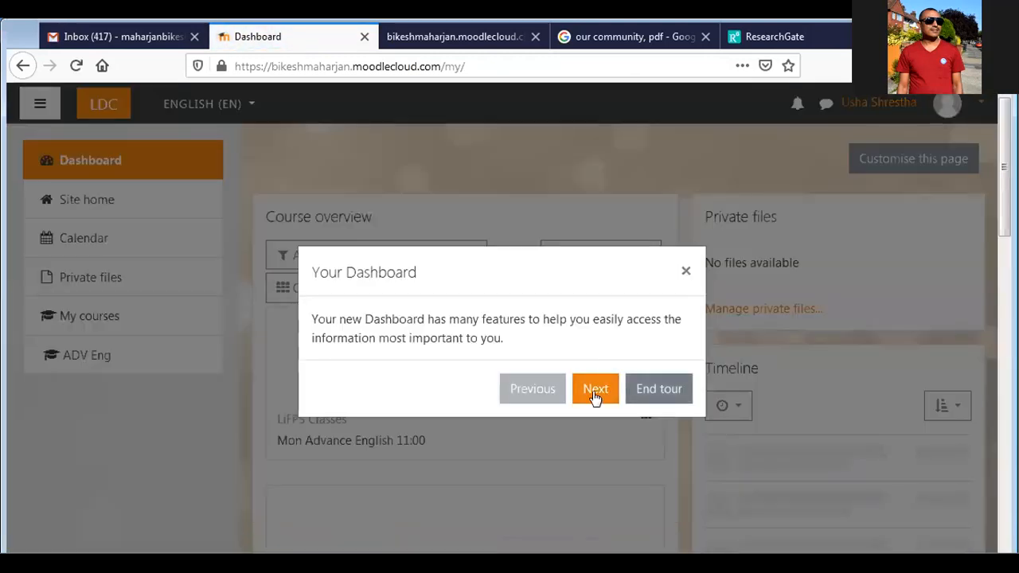
Dismiss the dashboard tour and look over the teacher's courses in the course overview
left_click(685, 275)
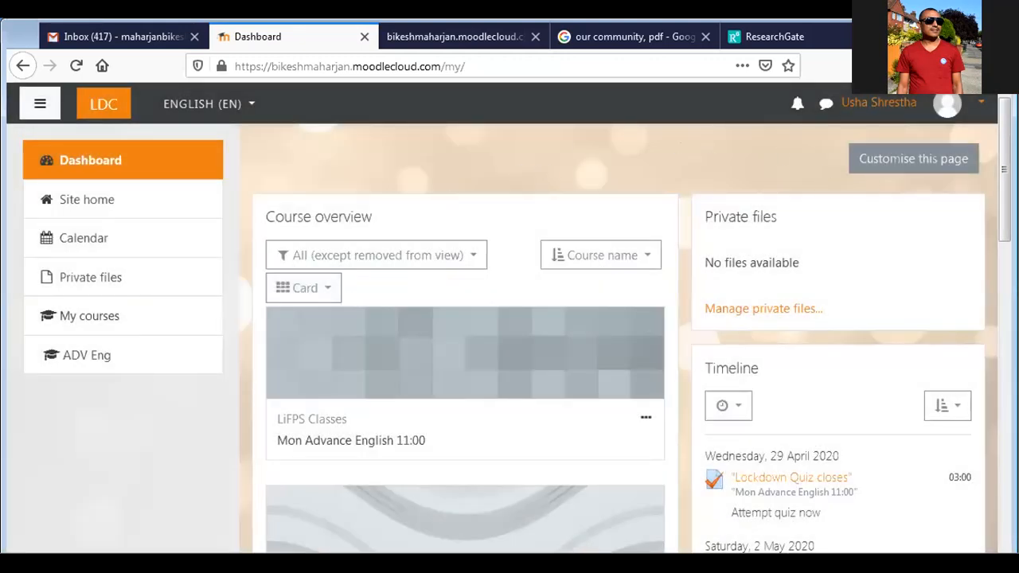
scroll(510, 339, "down", 3)
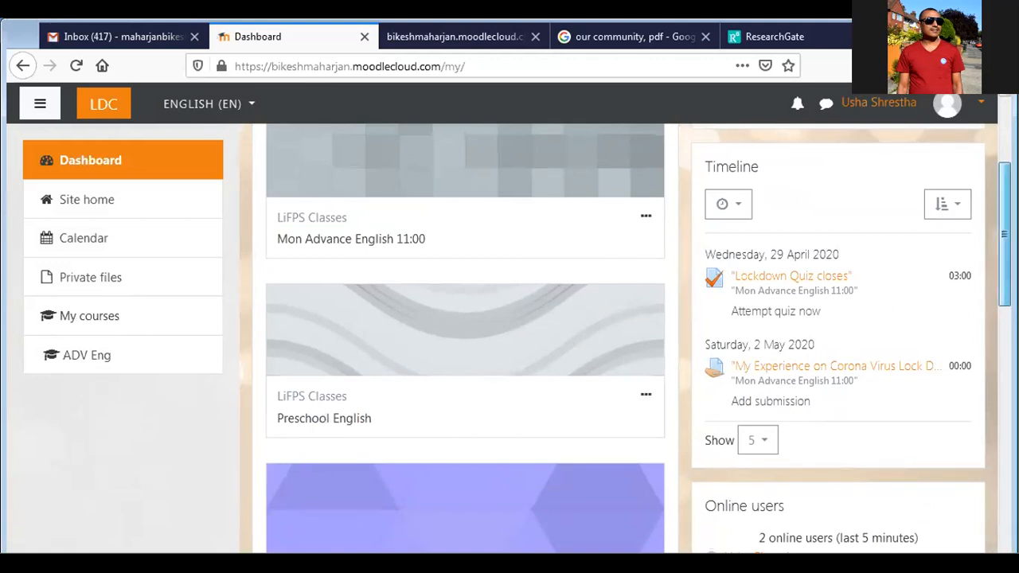
scroll(680, 356, "down", 4)
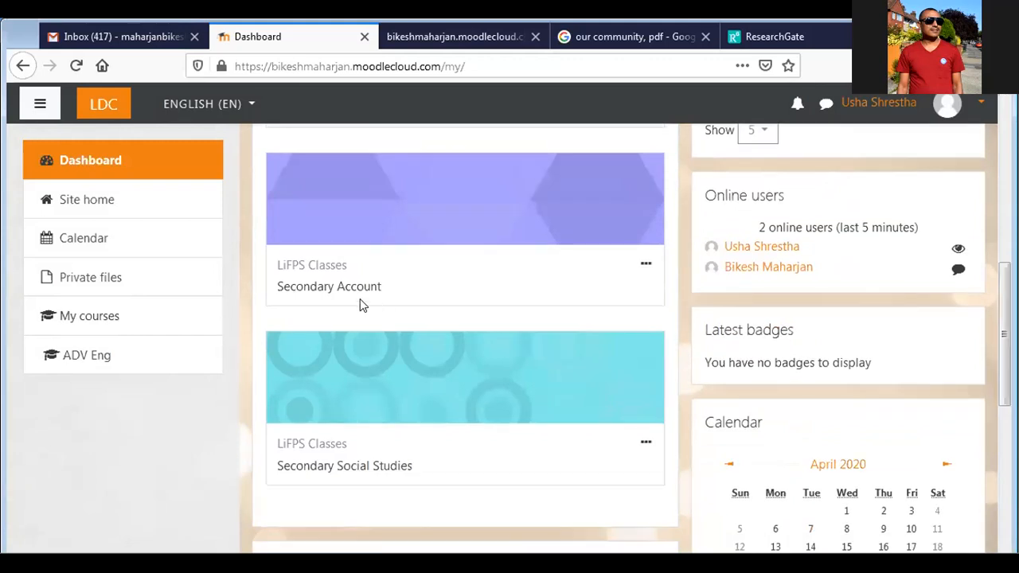
Open the Secondary Social Studies course from the site home, dismiss the messaging tour and review the Our Family topic's contents
left_click(124, 203)
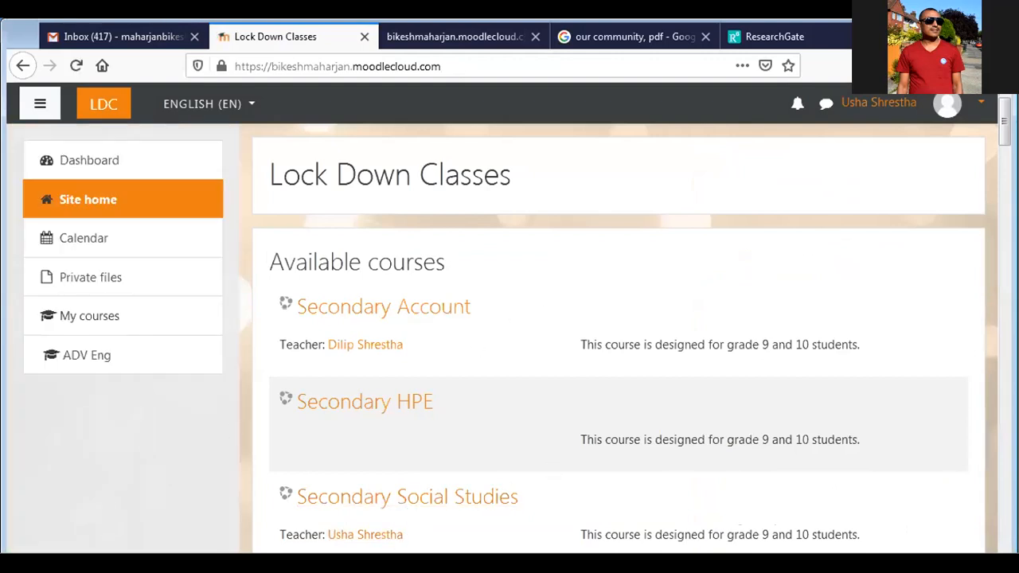
left_click(388, 502)
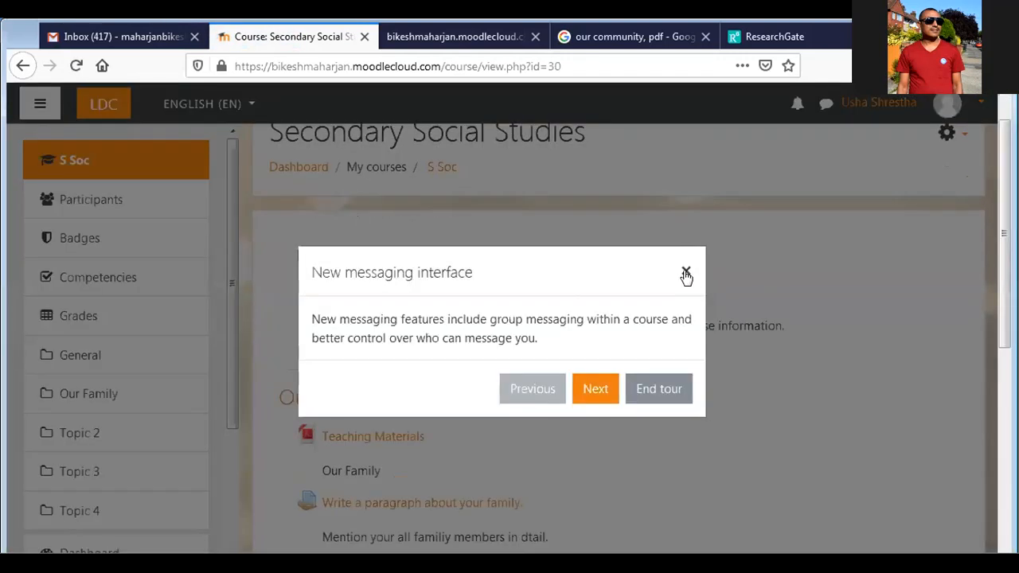
left_click(685, 273)
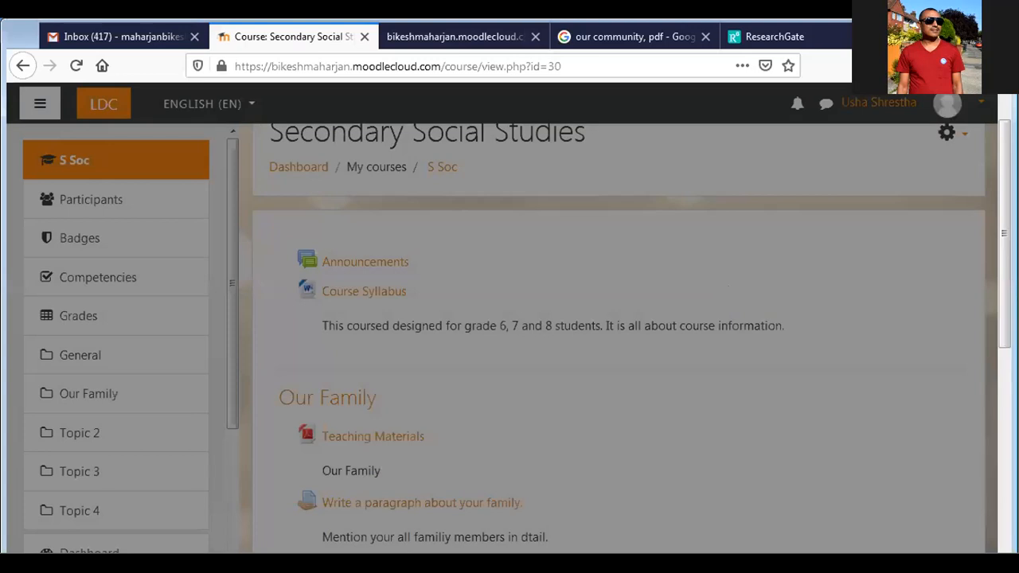
scroll(634, 353, "down", 2)
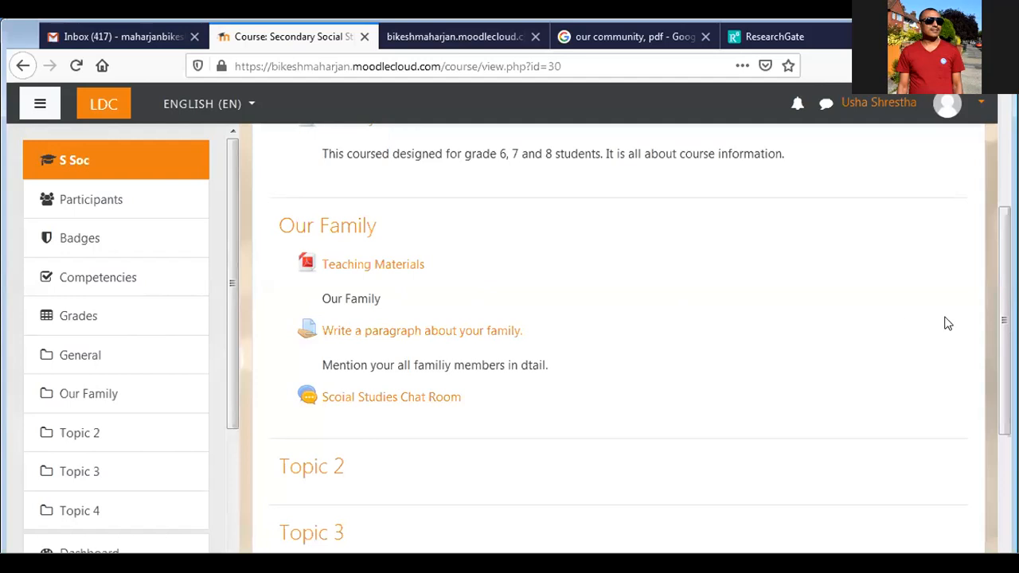
Turn editing on for the Secondary Social Studies course and close the ResearchGate browser tab
scroll(1005, 320, "up", 2)
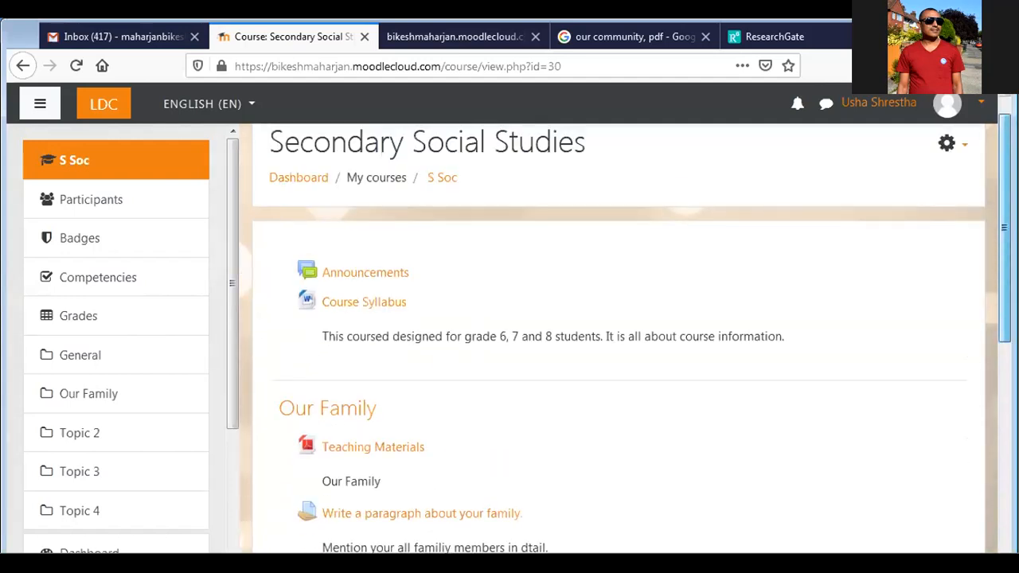
scroll(987, 207, "up", 1)
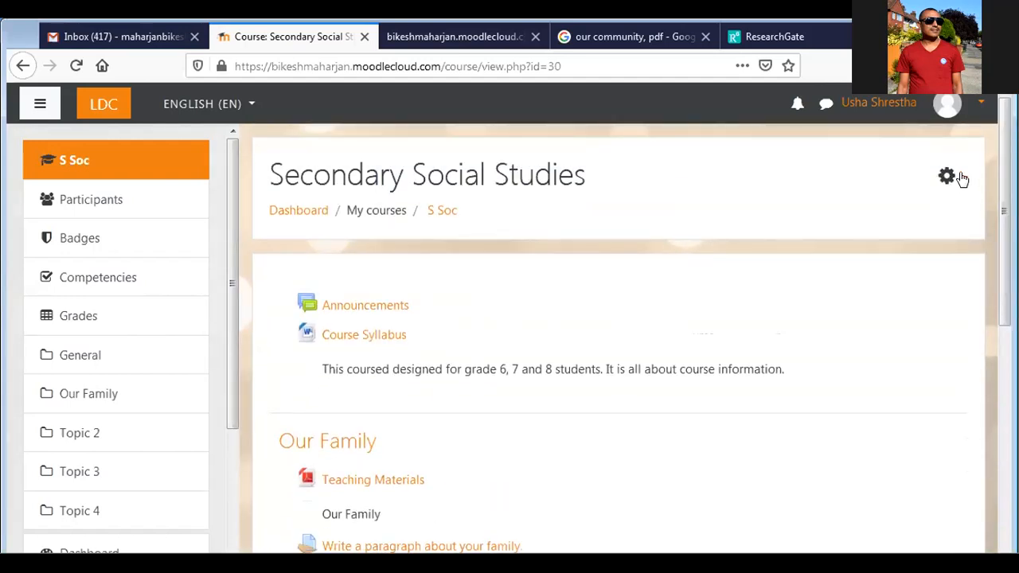
left_click(948, 176)
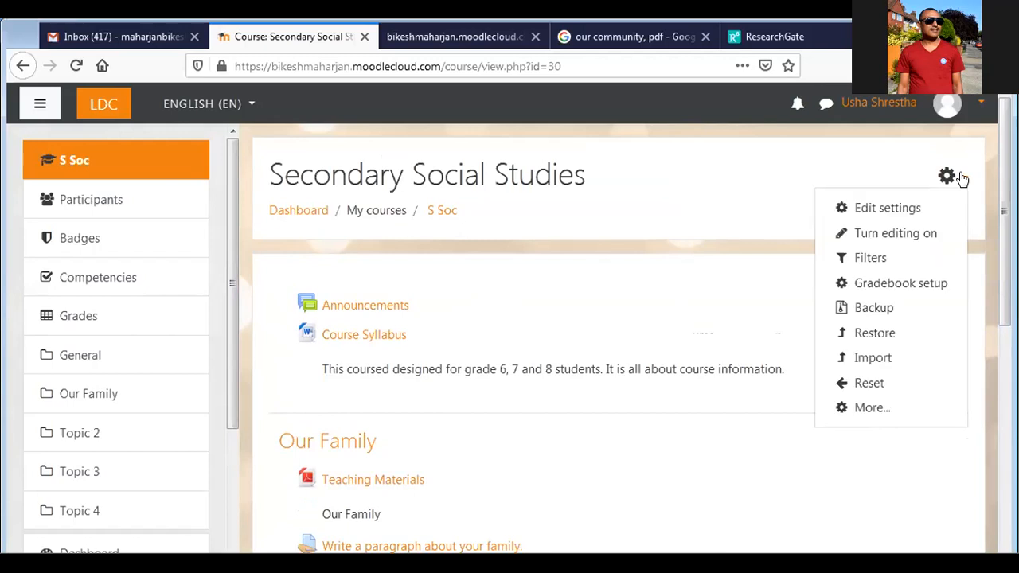
left_click(886, 235)
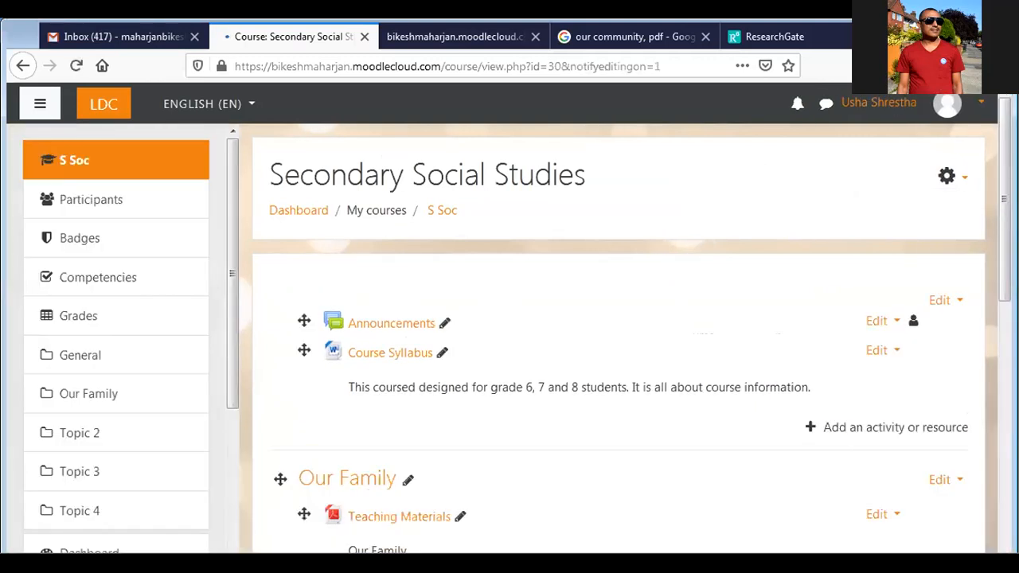
left_click(875, 37)
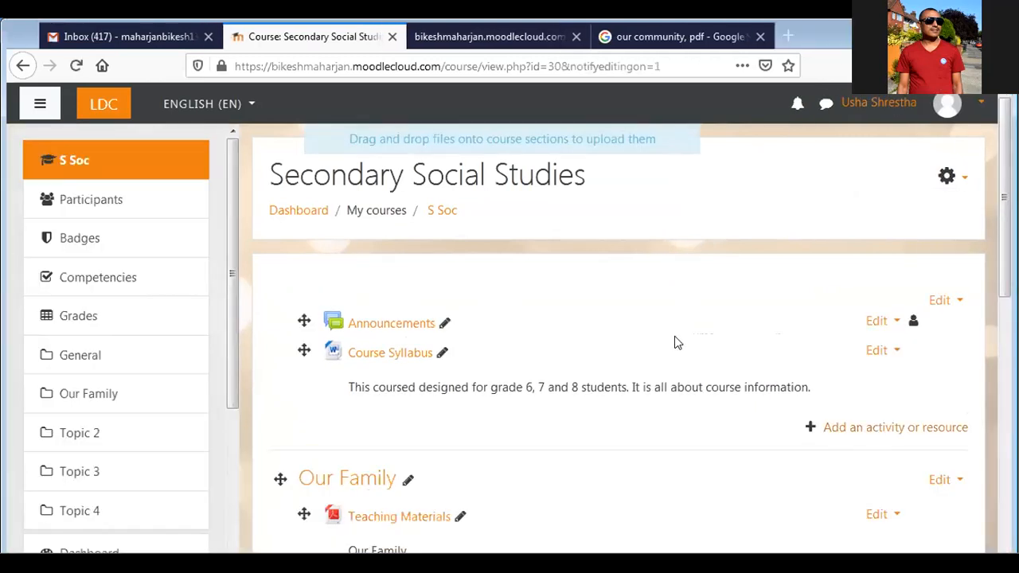
Start adding a URL resource to the Our Family topic
scroll(624, 337, "down", 4)
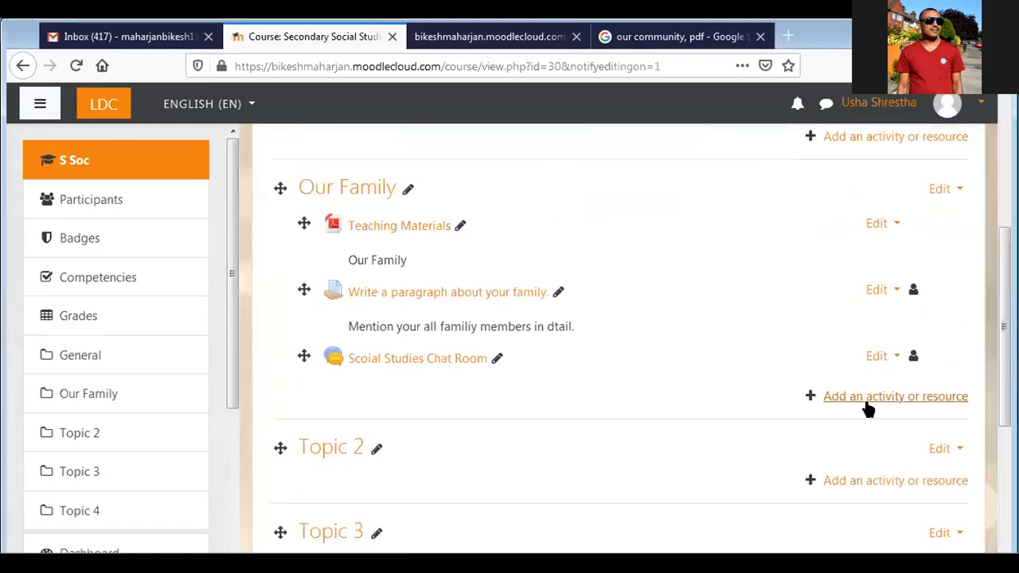
left_click(866, 400)
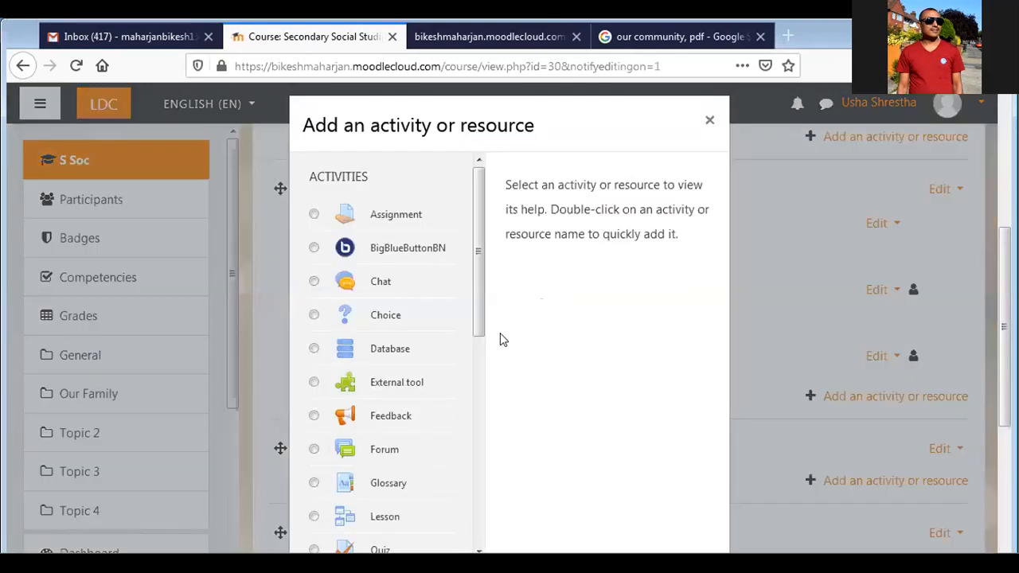
left_click_drag(478, 299, 472, 508)
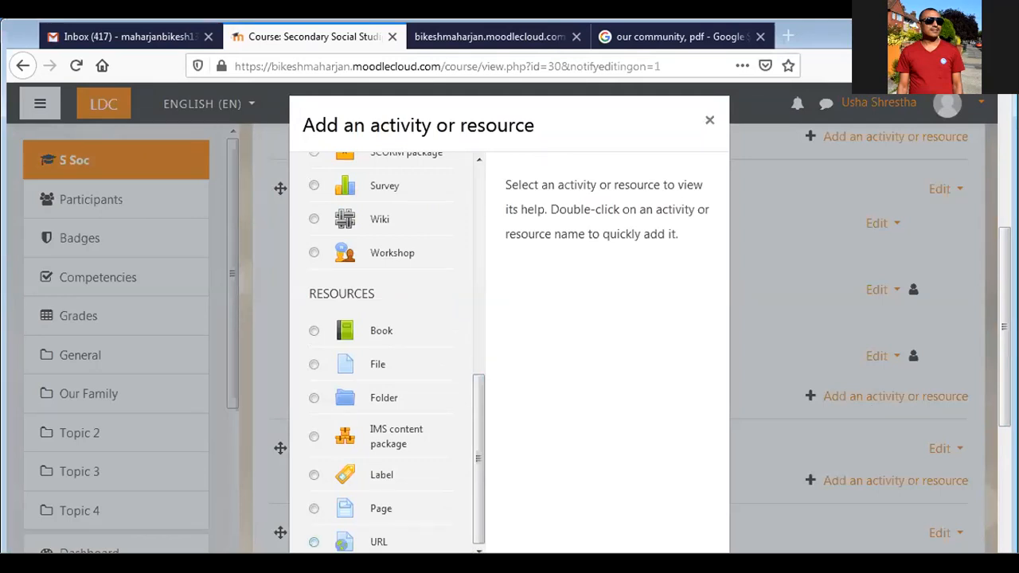
left_click(313, 541)
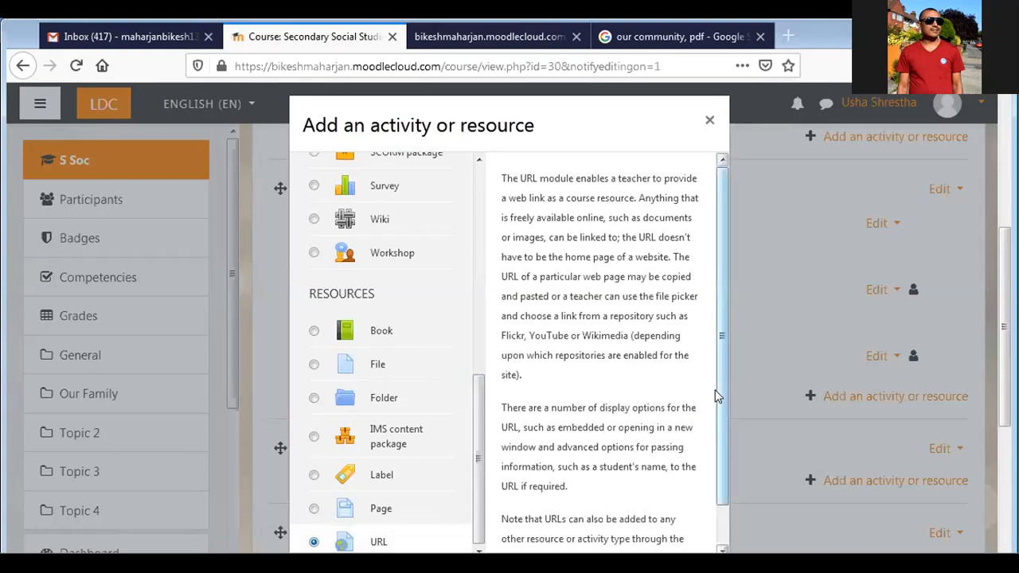
scroll(765, 392, "down", 3)
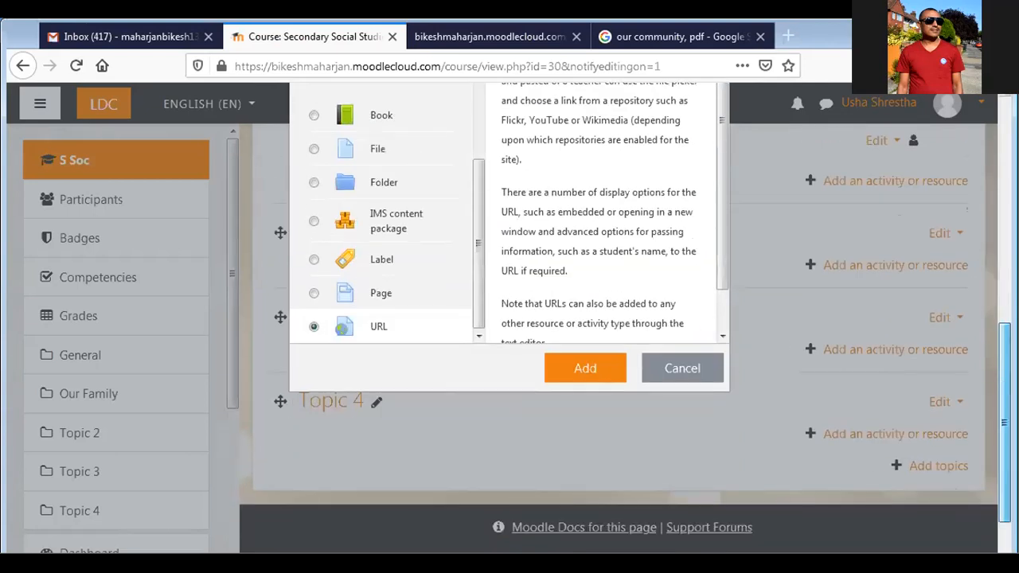
left_click(579, 370)
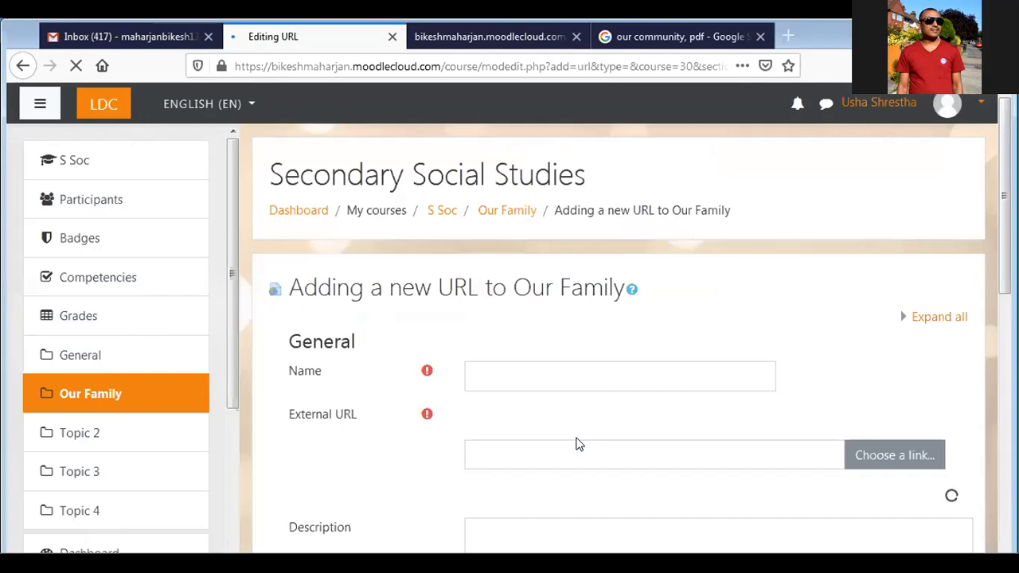
Name the new URL resource "Our Family"
left_click(548, 373)
type("Four")
key("BackSpace")
key("BackSpace")
key("BackSpace")
type("Our Family")
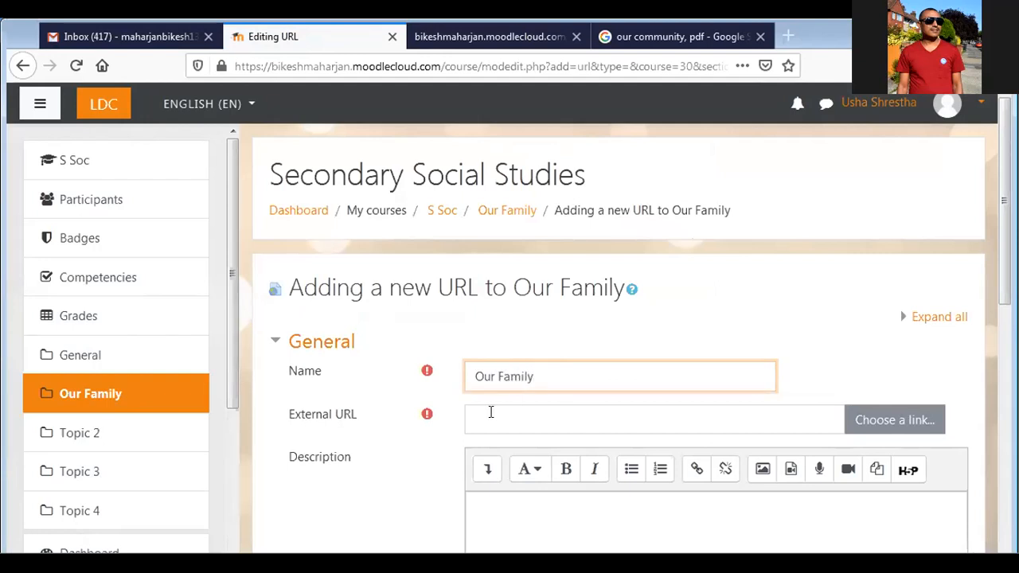
left_click(490, 412)
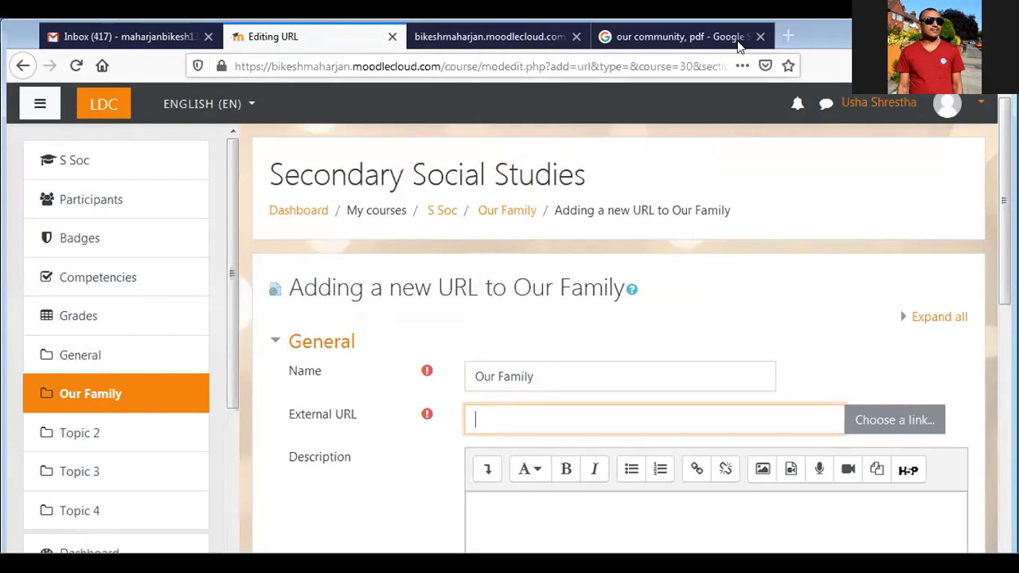
Open YouTube in a new browser tab and search for "our family lesson"
left_click(789, 37)
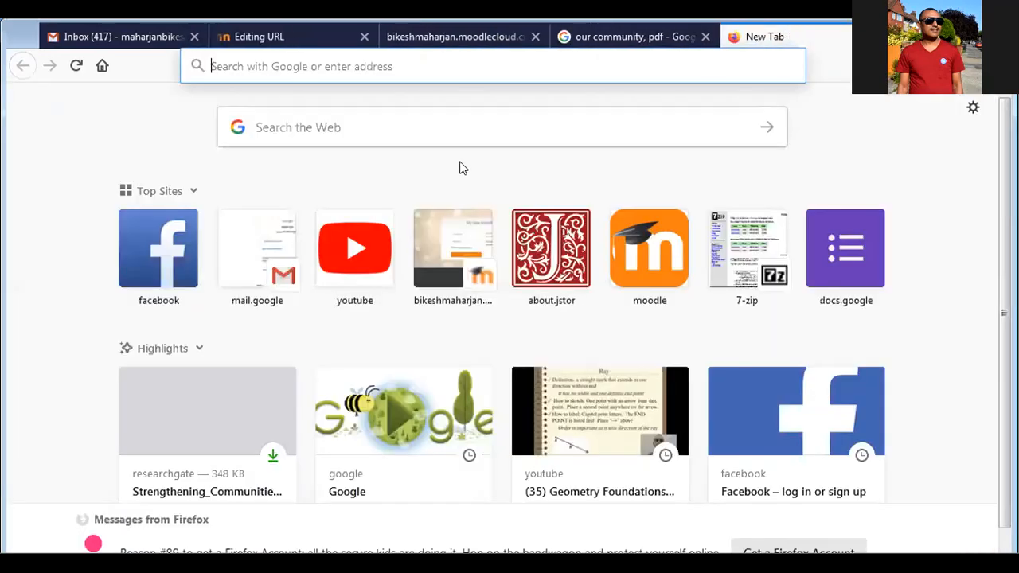
left_click(358, 259)
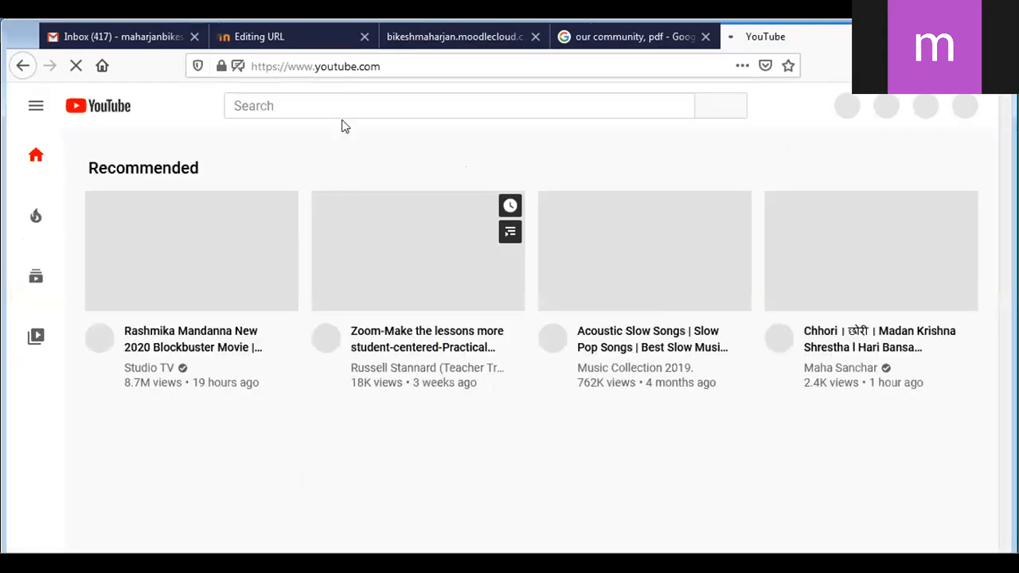
left_click(344, 106)
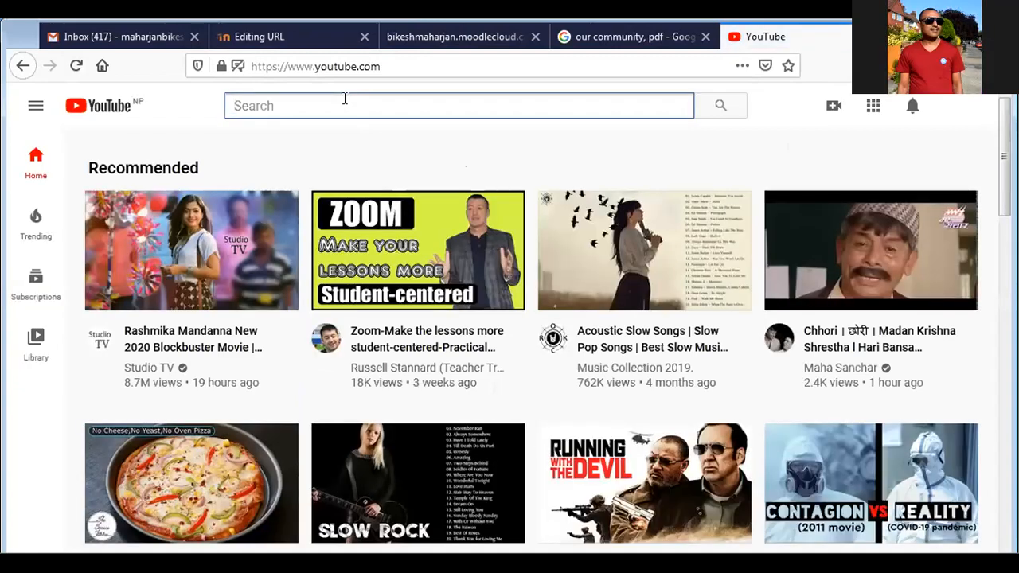
type("our family")
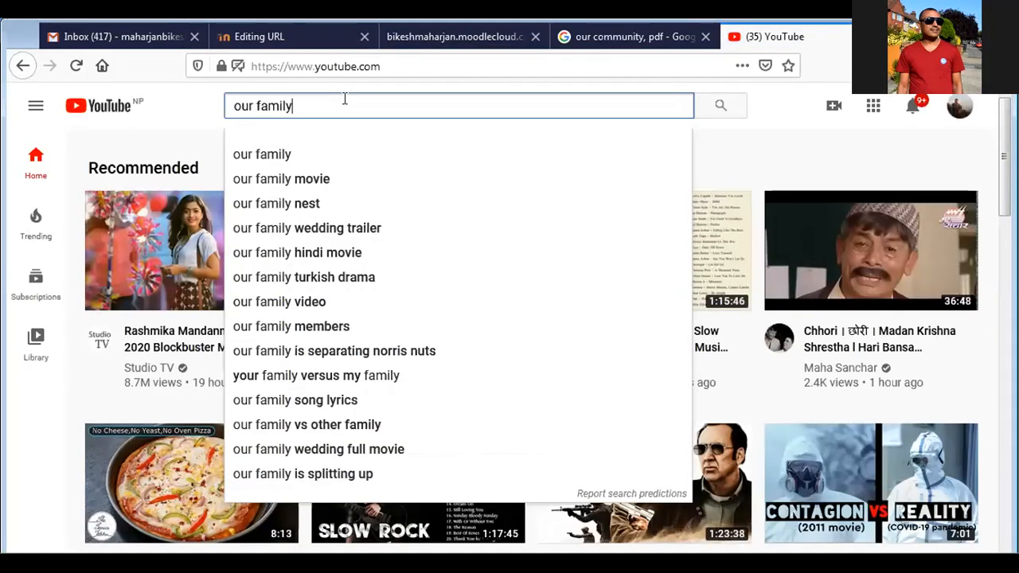
type(" lesson")
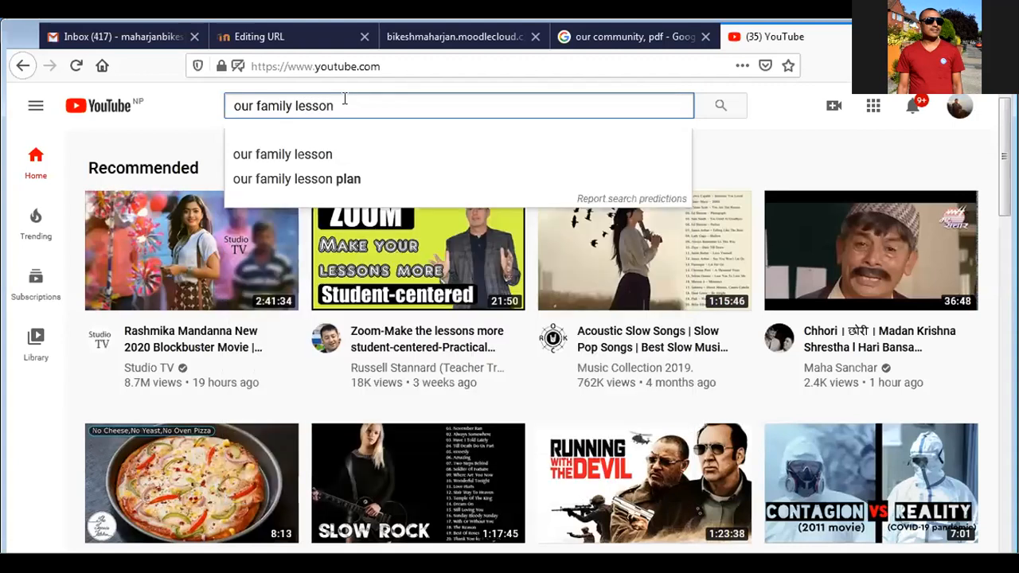
key("Down")
key("Return")
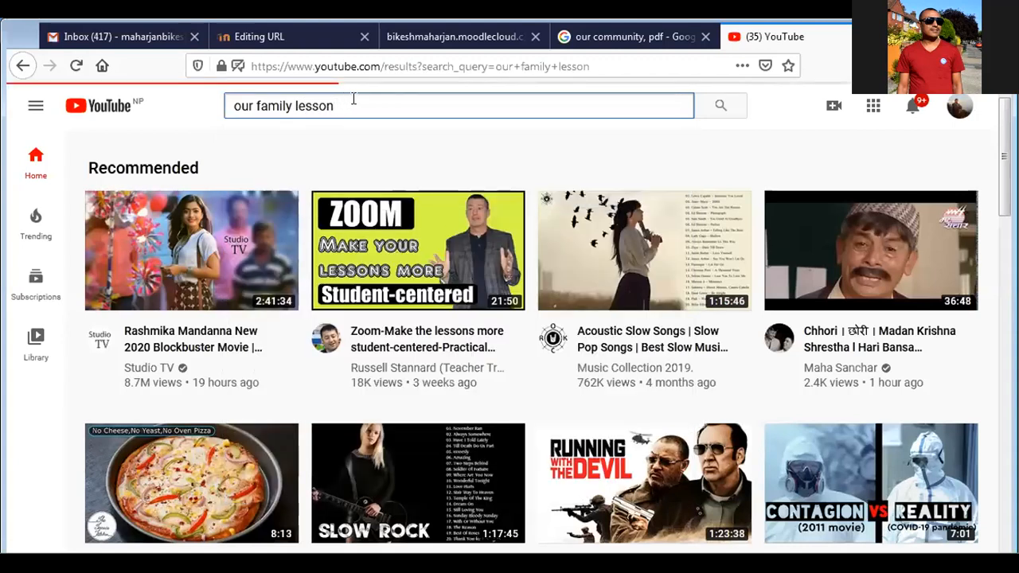
Open the "Our Family - (CBSE Grade 2 EVS)" video, pause it and copy its web address
mouse_move(240, 255)
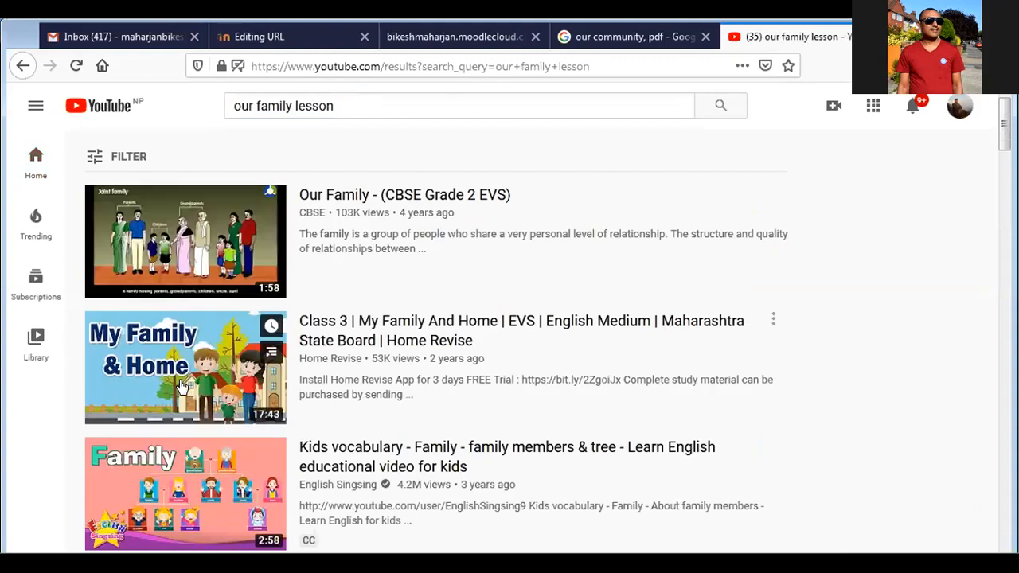
mouse_move(189, 344)
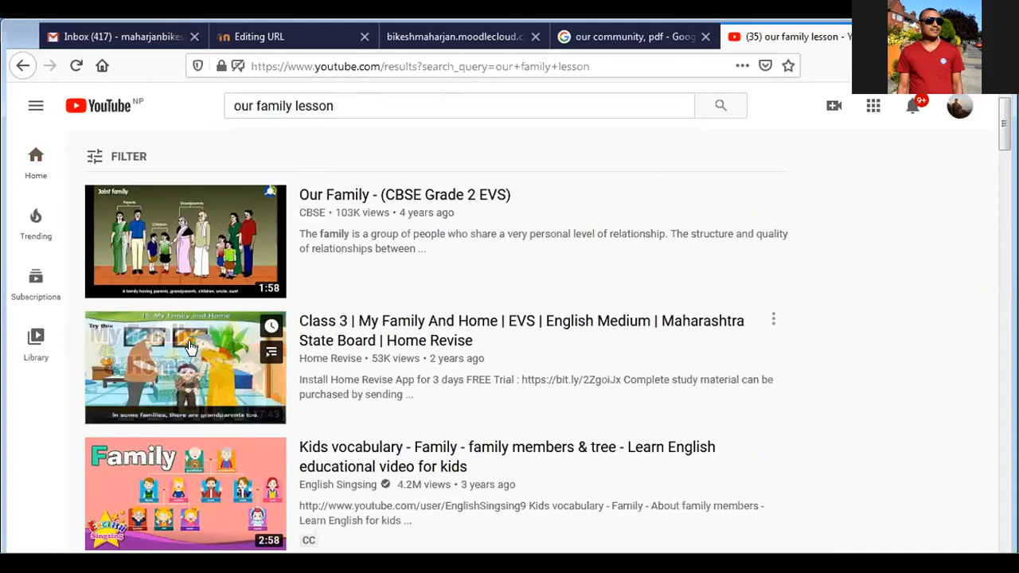
left_click(184, 239)
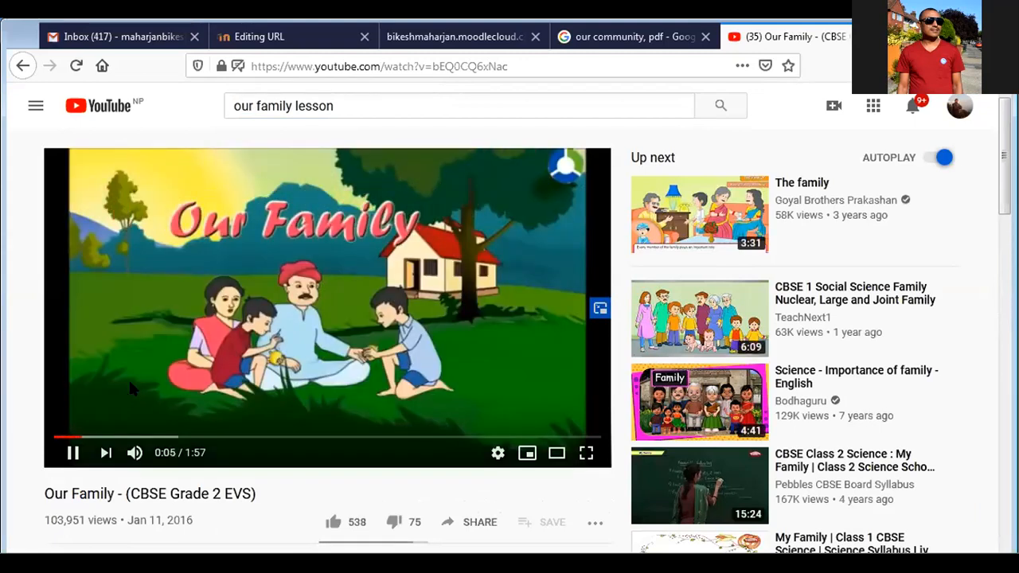
left_click(128, 378)
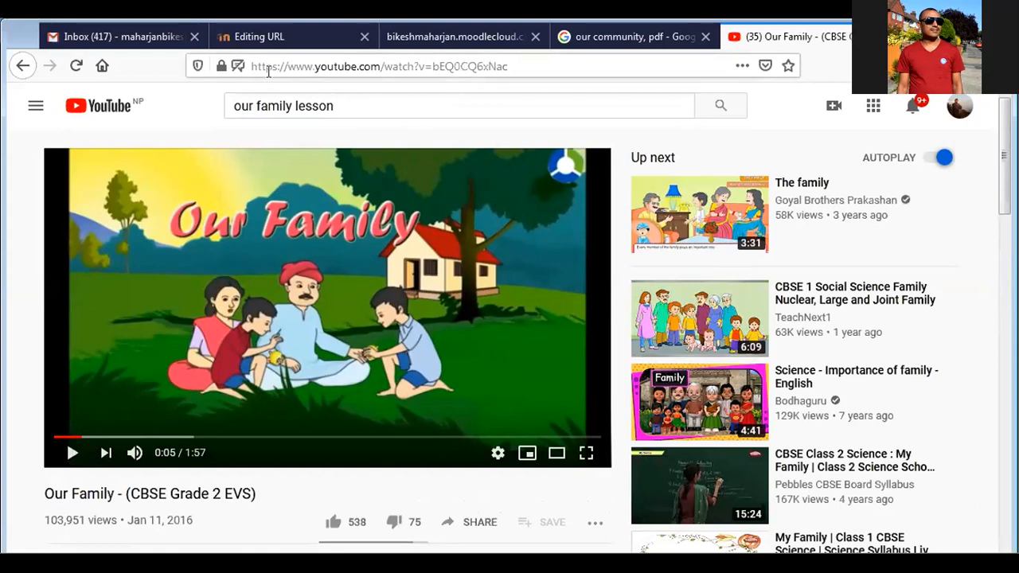
left_click(538, 66)
key("ctrl+c")
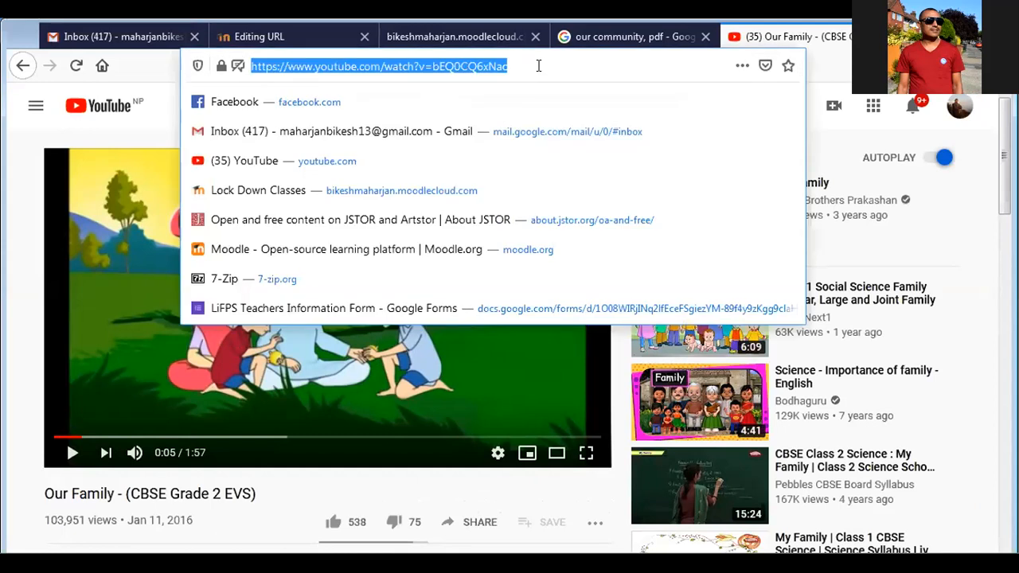
left_click(297, 32)
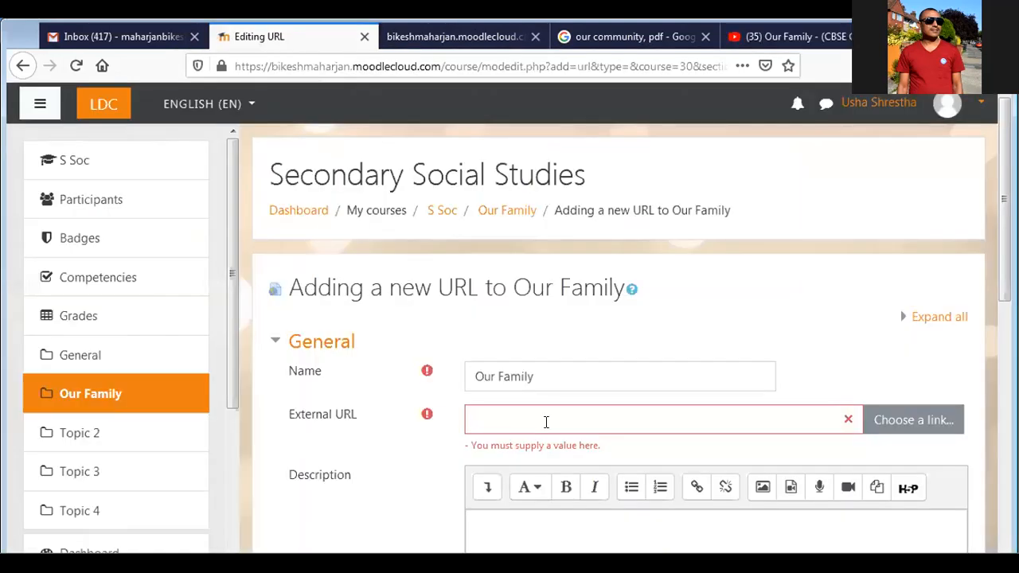
key("ctrl+v")
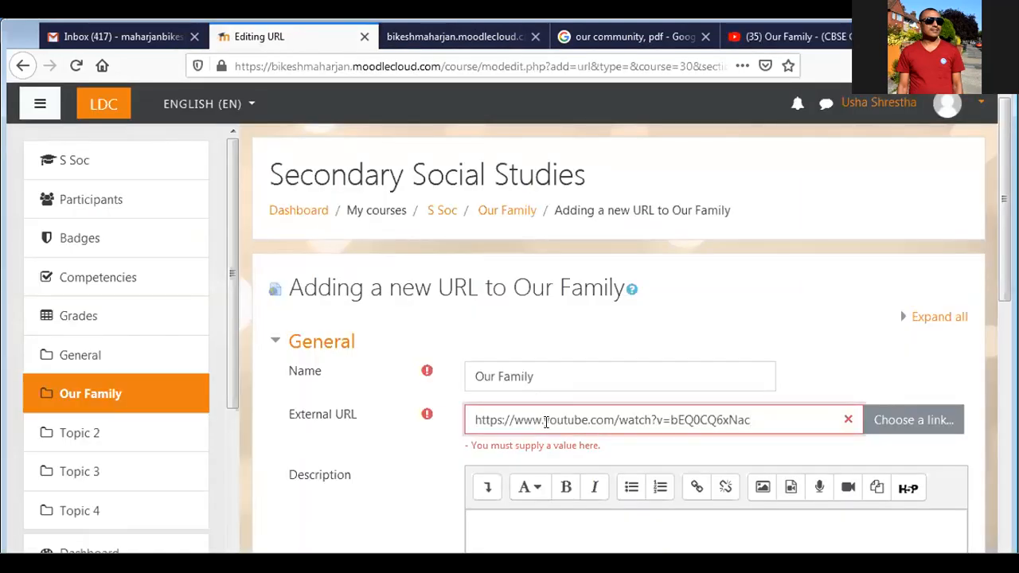
left_click(412, 477)
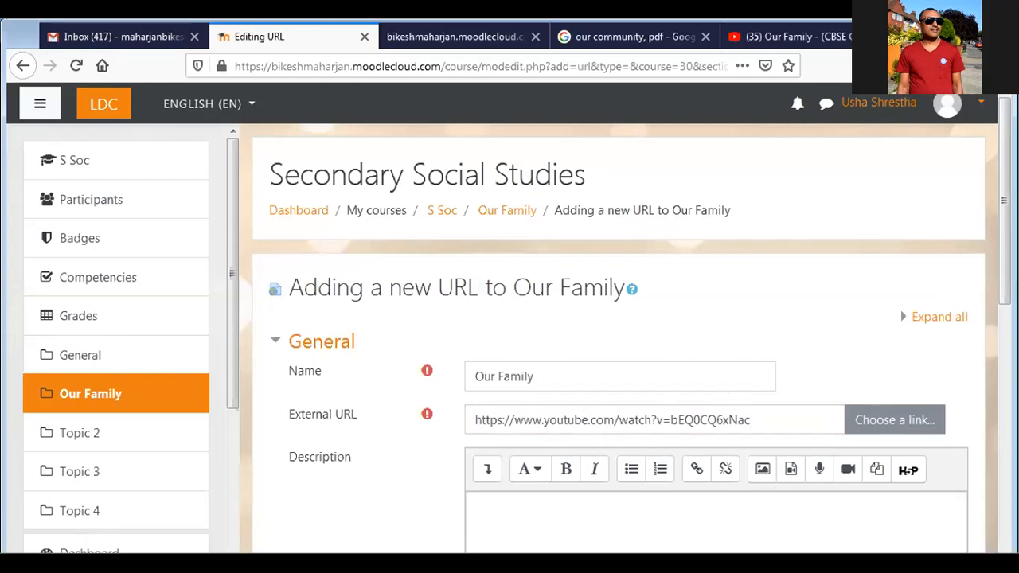
Describe the resource as "Video of our family", display the description on the course page, and save back to the course
scroll(1005, 295, "down", 2)
scroll(995, 359, "down", 1)
left_click(600, 349)
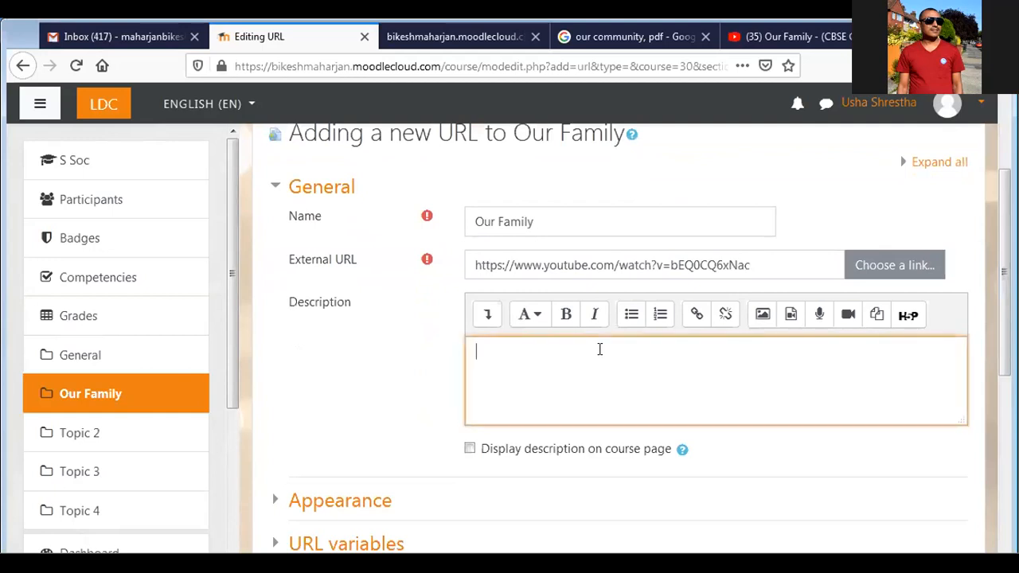
type("Video of our family")
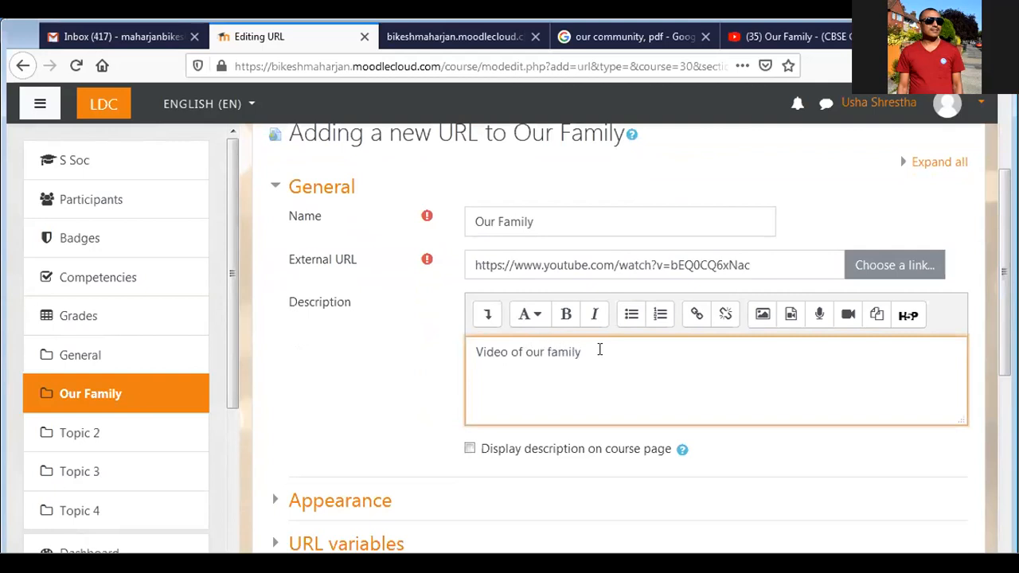
left_click(470, 449)
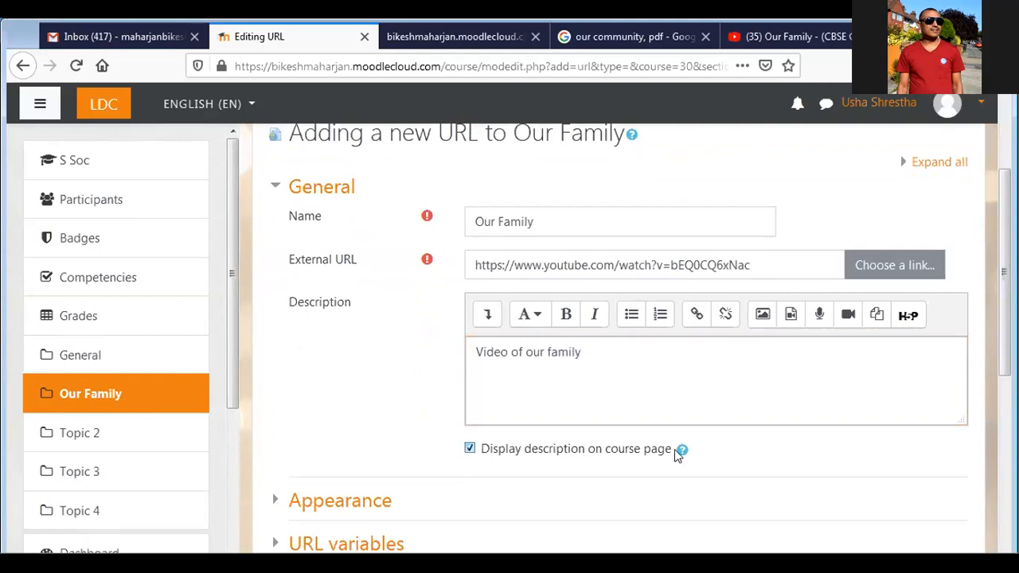
scroll(957, 476, "down", 5)
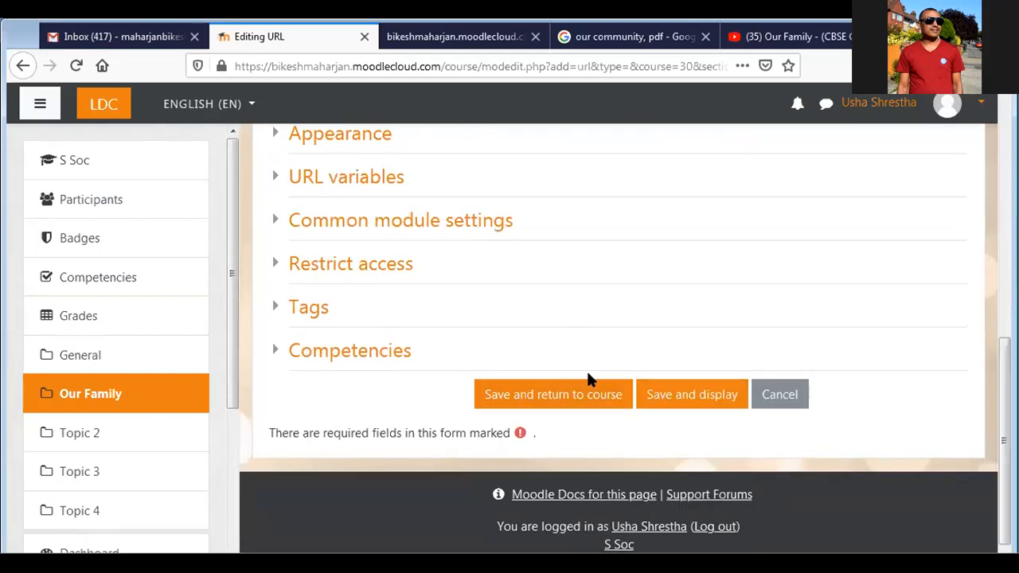
left_click(581, 400)
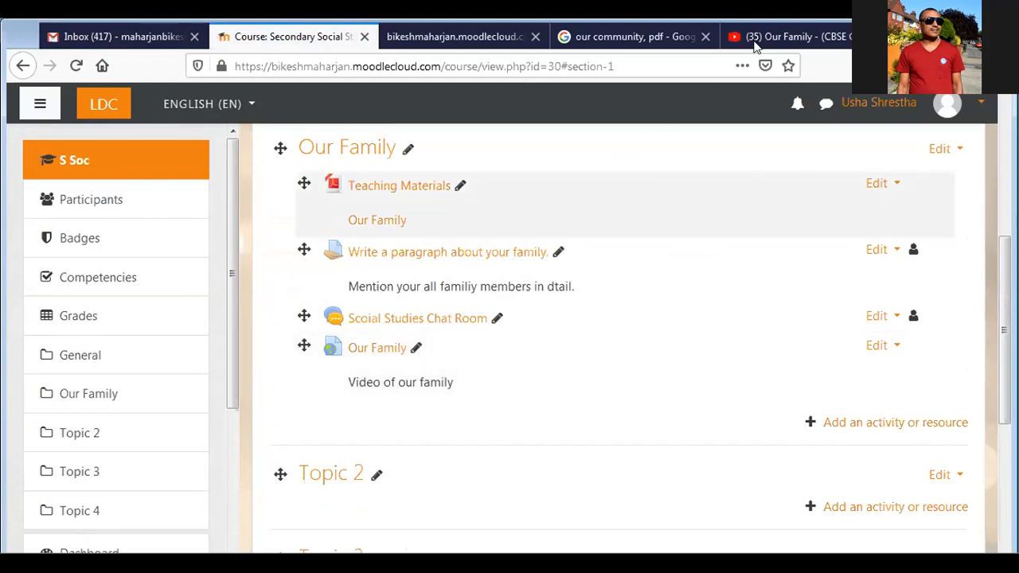
Close the YouTube video's browser tab and return to the Secondary Social Studies course page
left_click(777, 32)
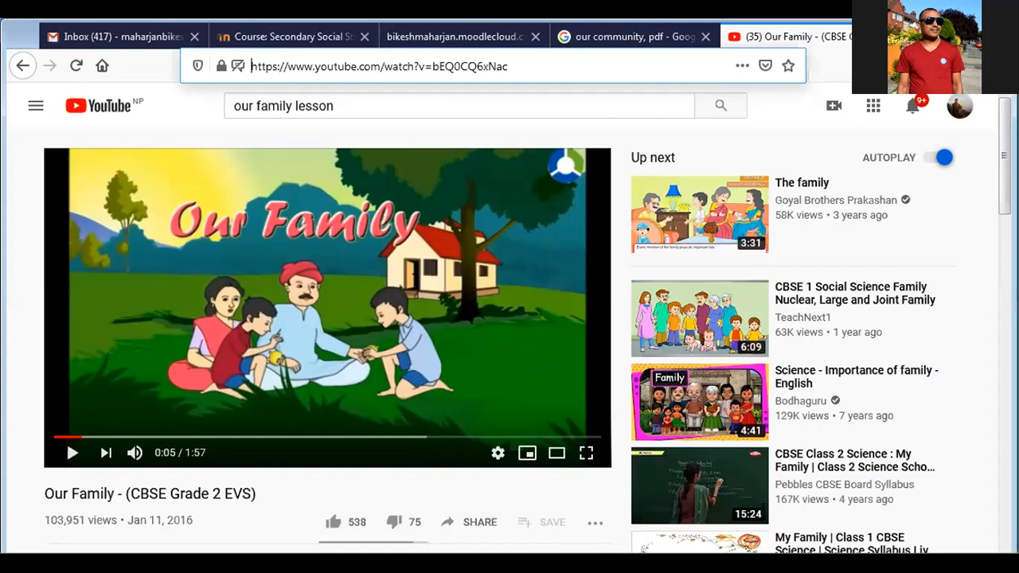
key("ctrl+w")
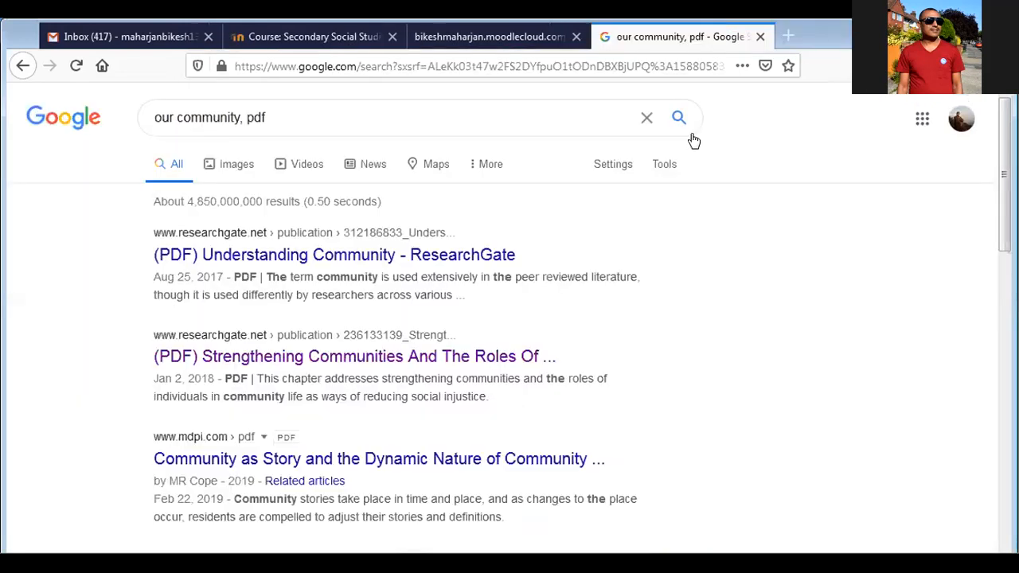
left_click(330, 36)
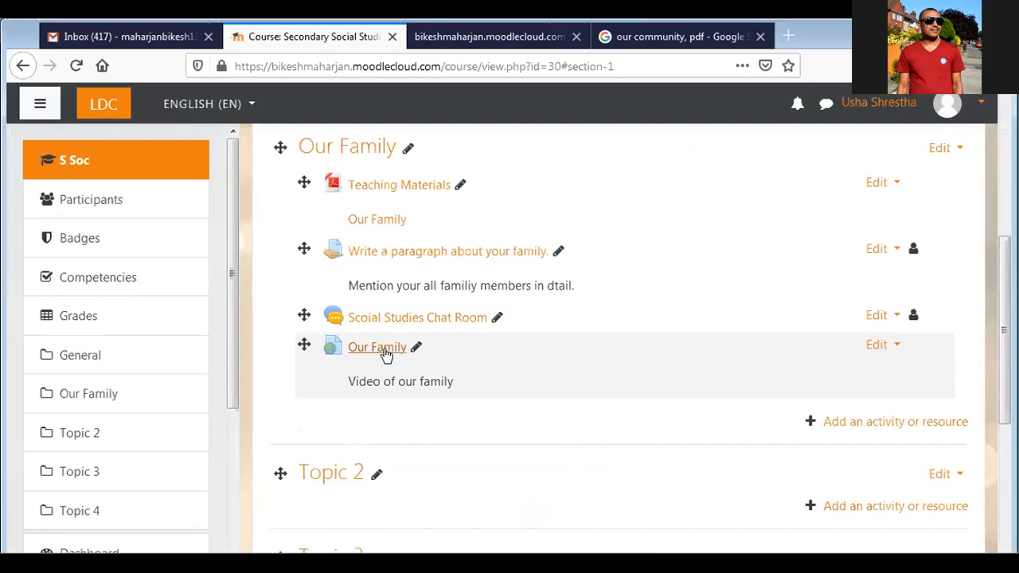
Open the Our Family video link, play the video briefly, pause it and return to the course page
left_click(385, 355)
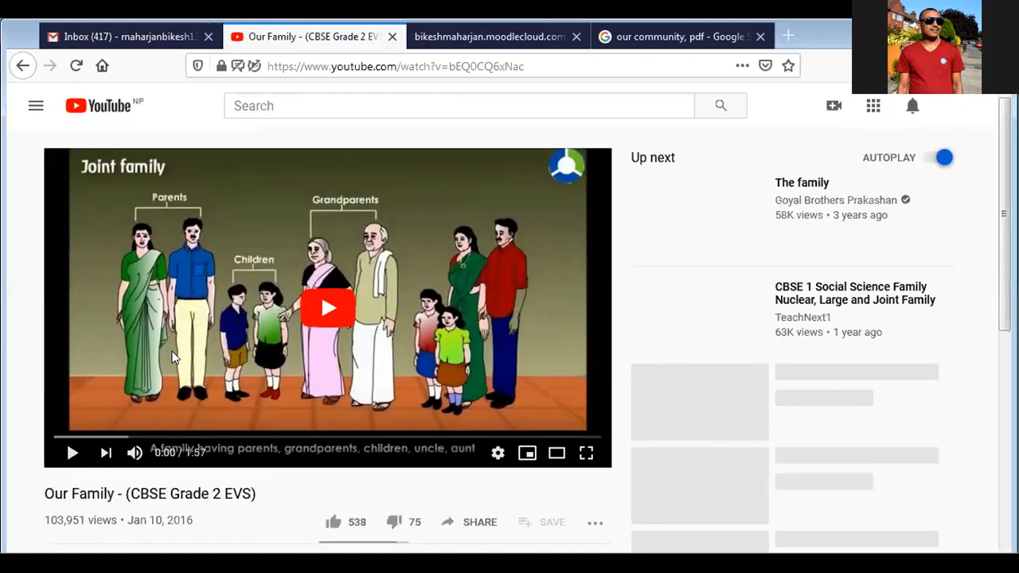
left_click(70, 453)
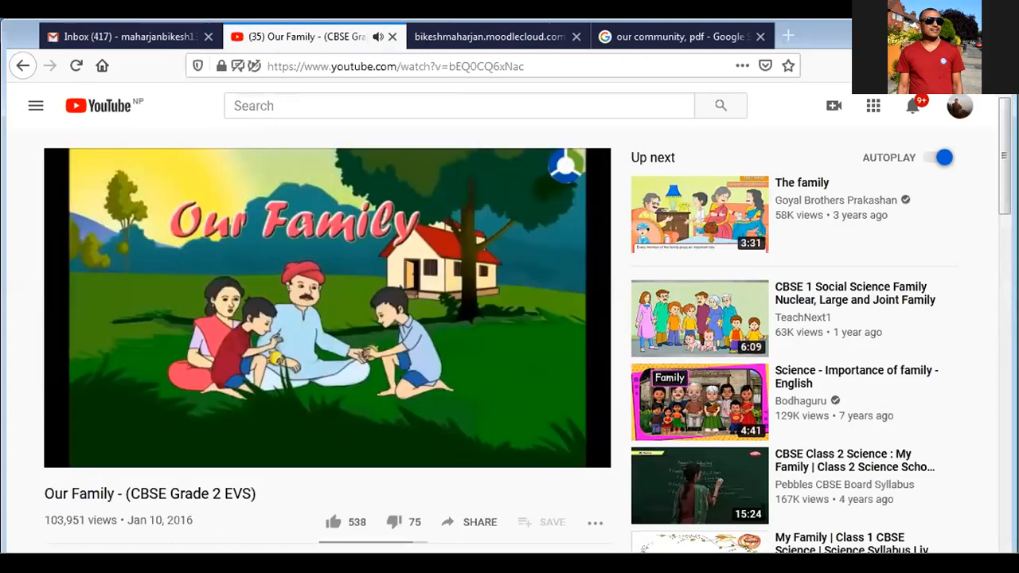
mouse_move(157, 453)
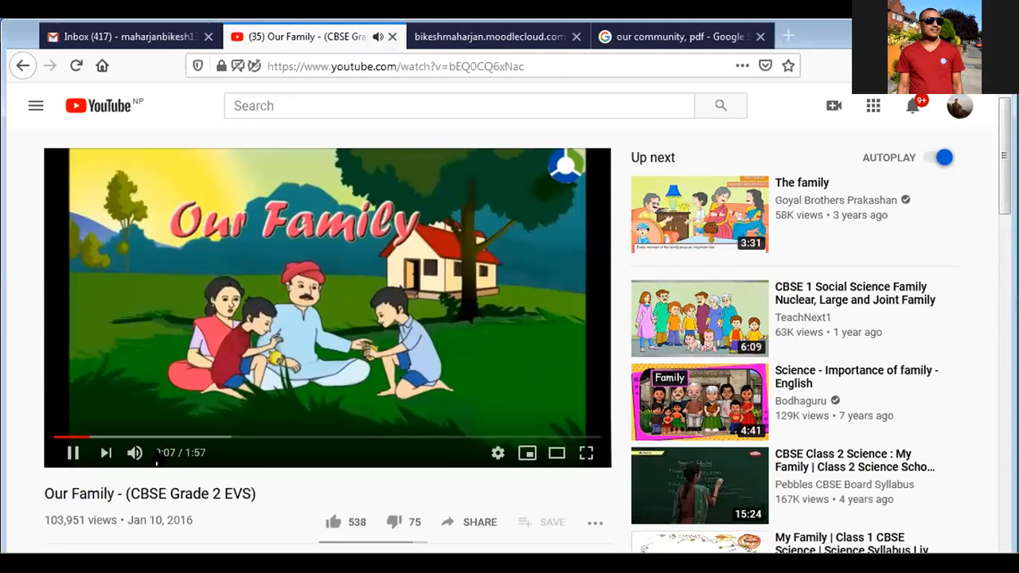
left_click(72, 453)
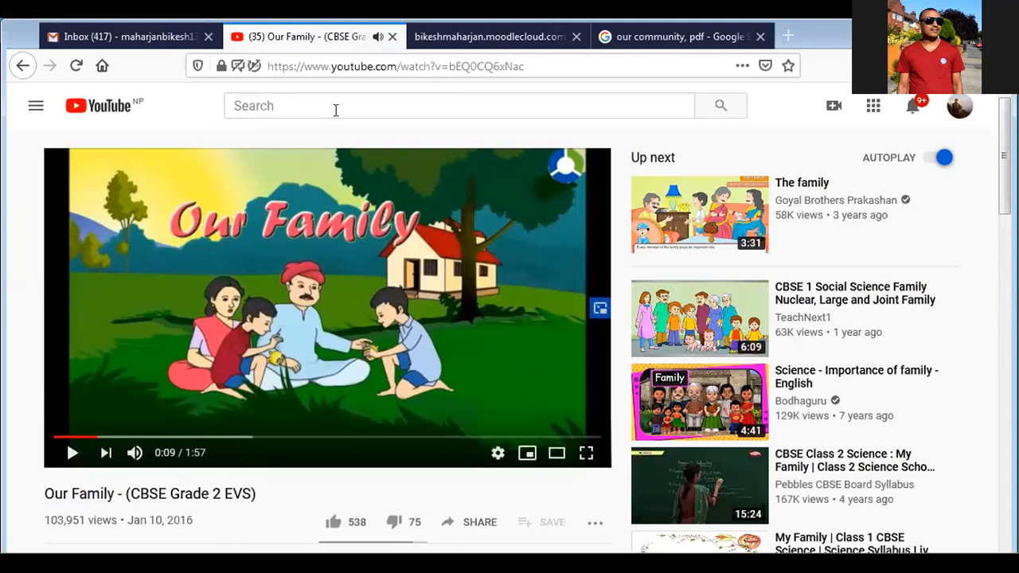
left_click(22, 67)
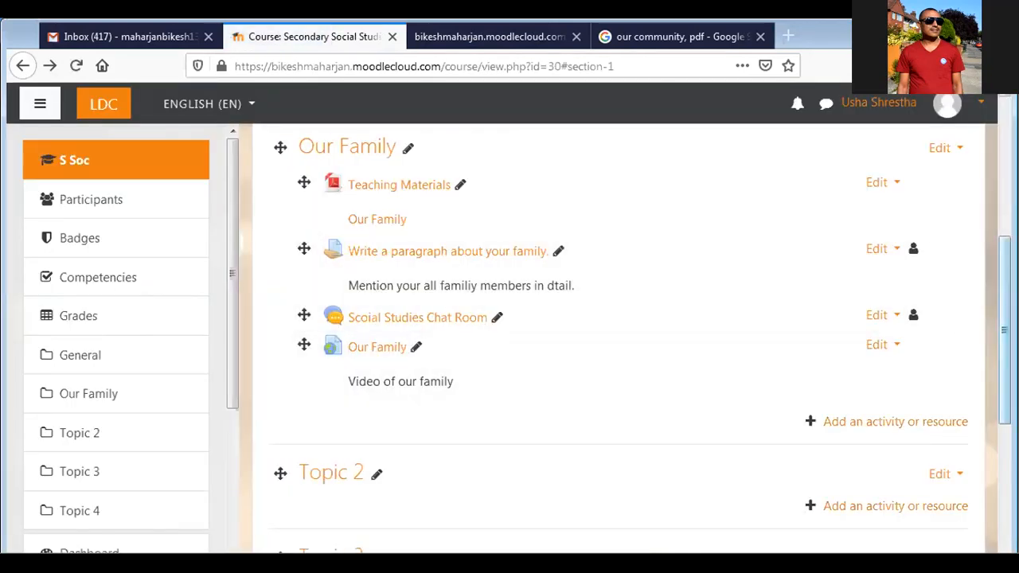
Look over the course page's sections and log out of the teacher's account
scroll(621, 334, "up", 4)
scroll(621, 335, "down", 5)
scroll(621, 335, "up", 2)
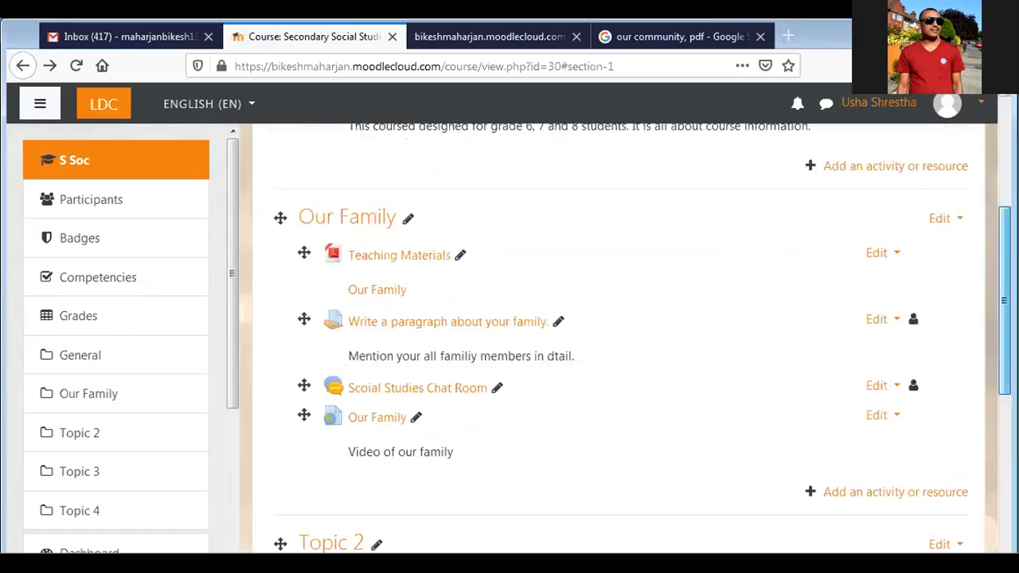
scroll(621, 335, "up", 3)
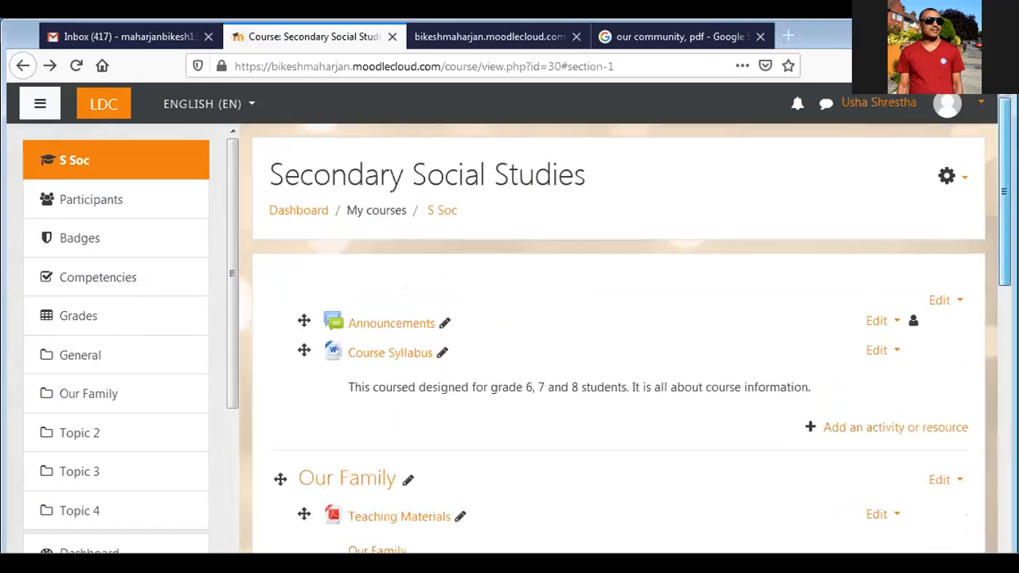
left_click(981, 105)
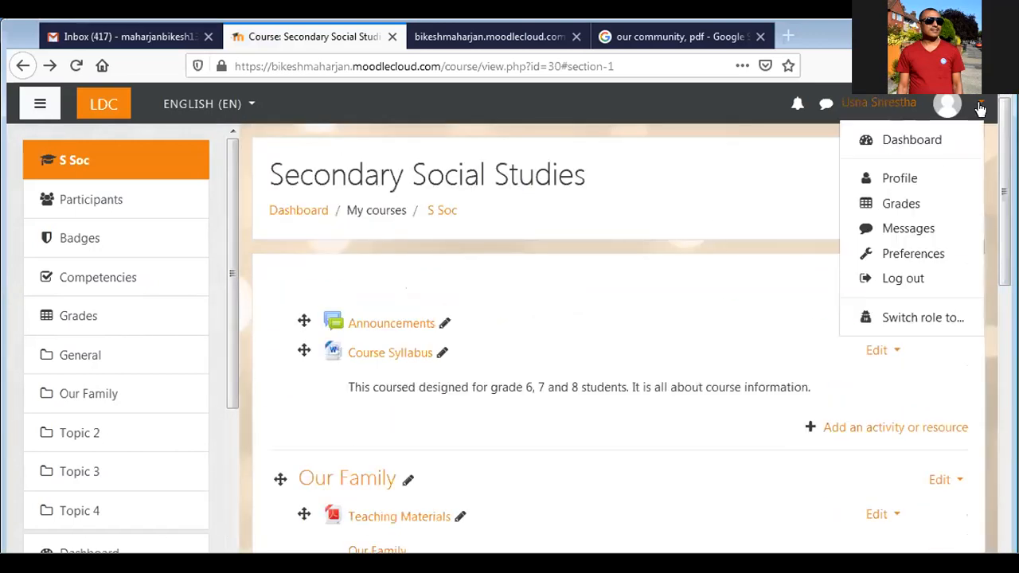
left_click(903, 281)
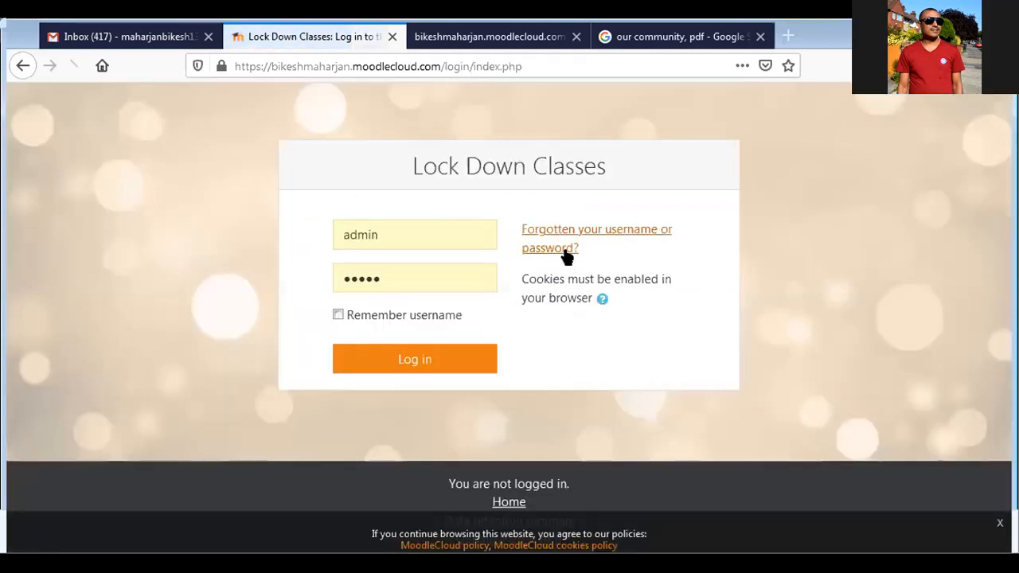
Replace the prefilled admin credentials with the student's username and account password, and log in to Lock Down Classes
left_click(431, 238)
key("BackSpace")
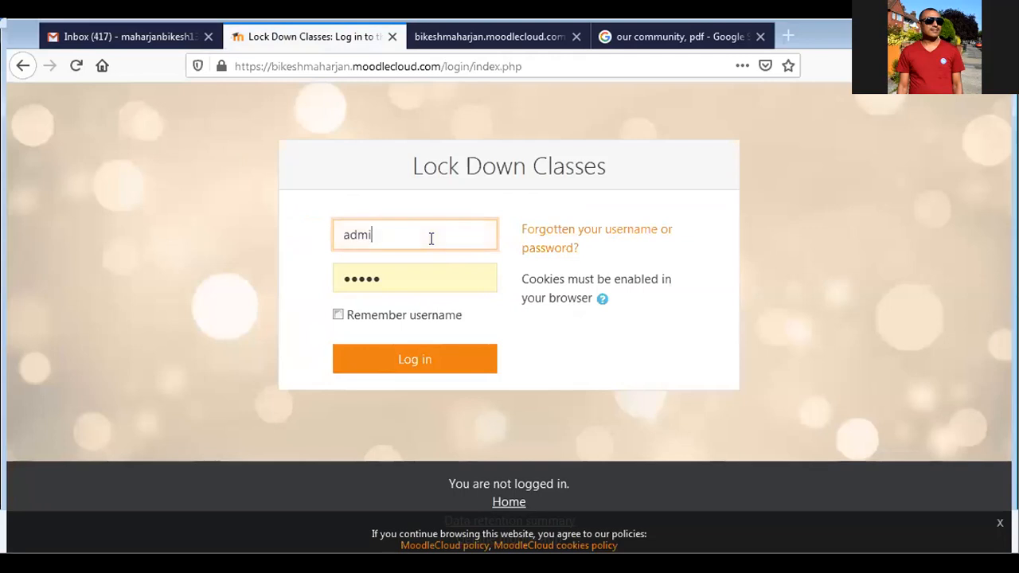
key("BackSpace")
key("BackSpace")
key("BackSpace")
key("BackSpace")
type("d")
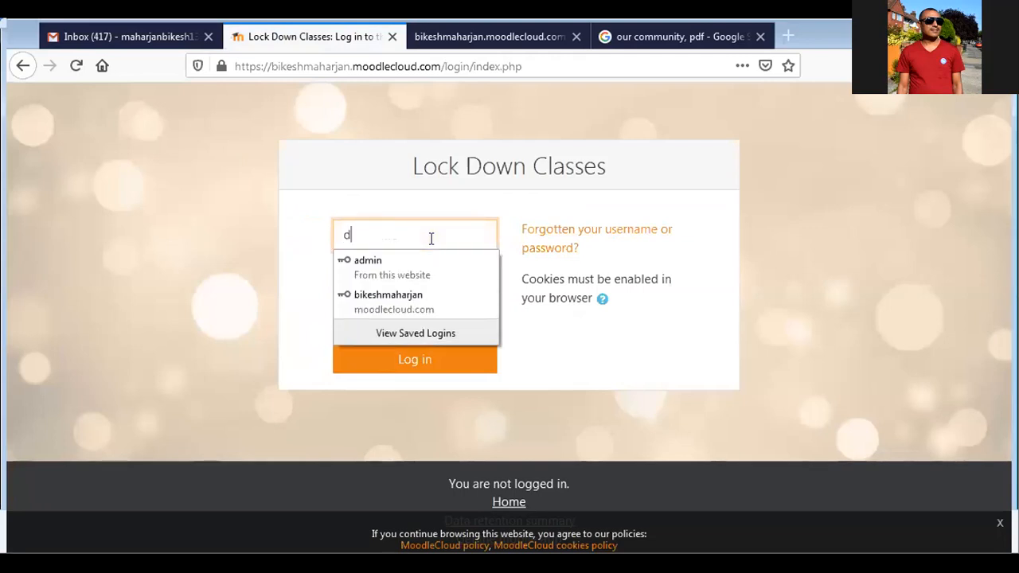
type("ilip")
key("Tab")
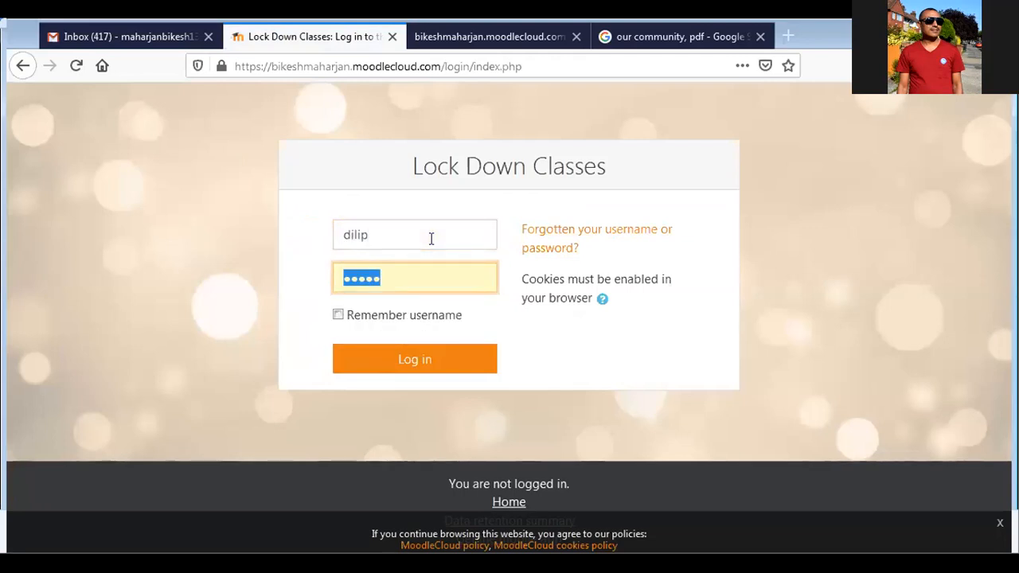
type("•••••")
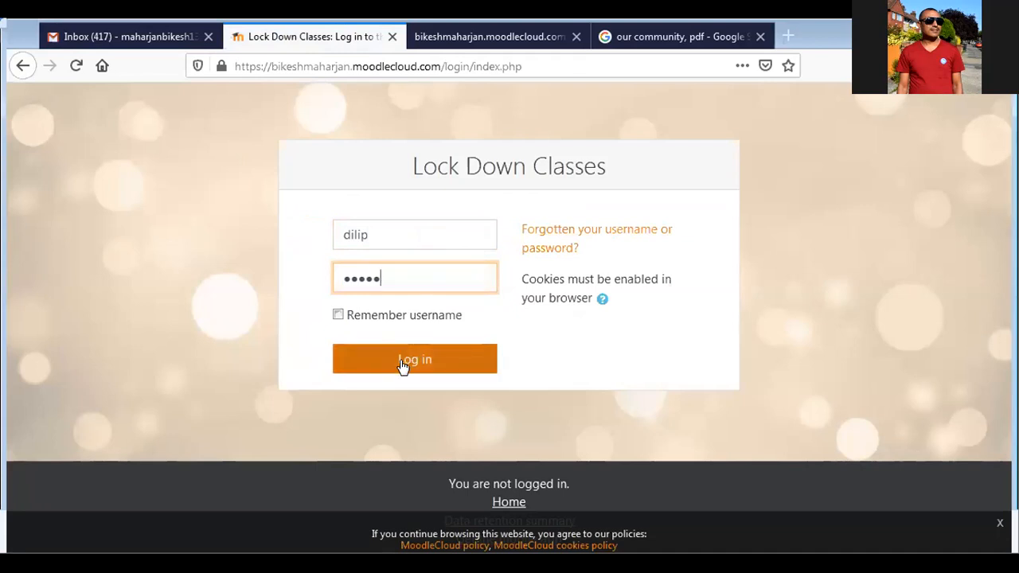
left_click(399, 365)
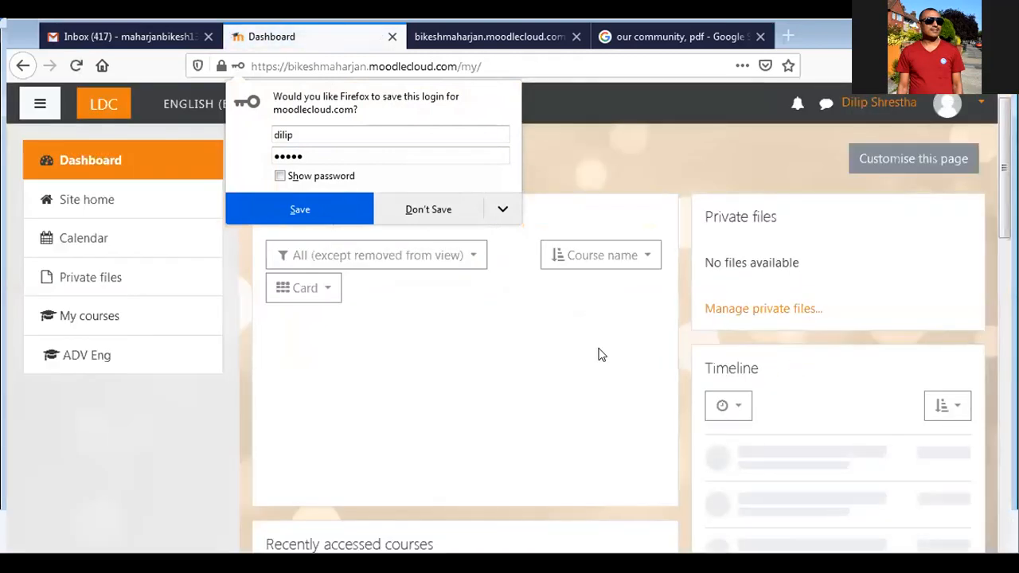
Look through the student's dashboard and open the Secondary Social Studies course
left_click_drag(1005, 168, 1005, 376)
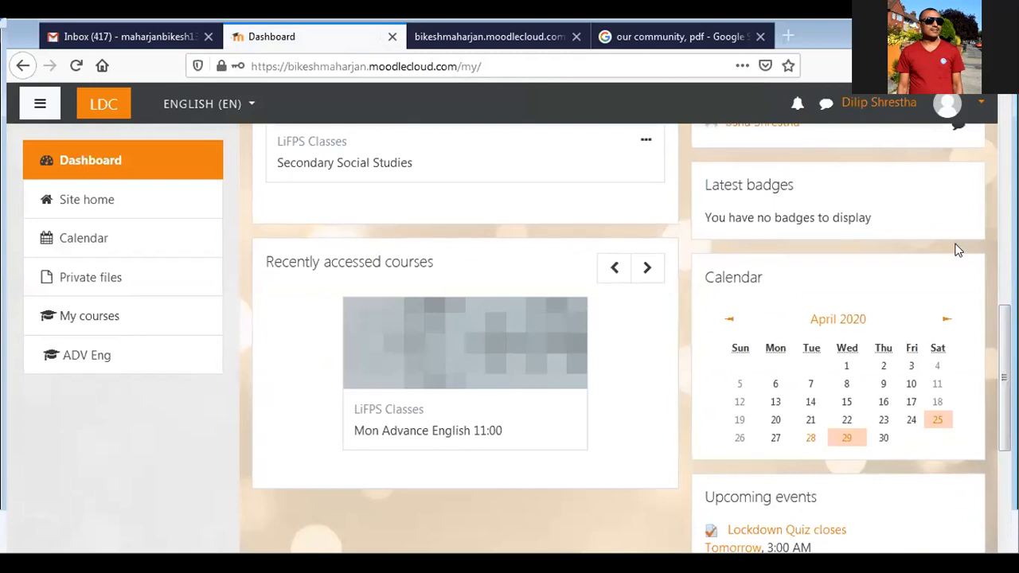
left_click_drag(1005, 378, 1005, 279)
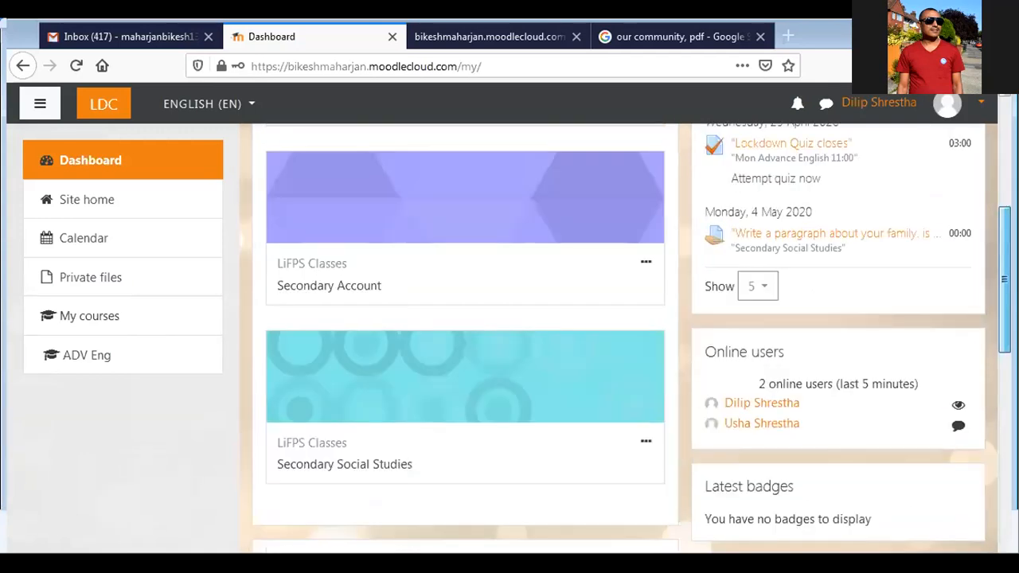
scroll(342, 460, "down", 1)
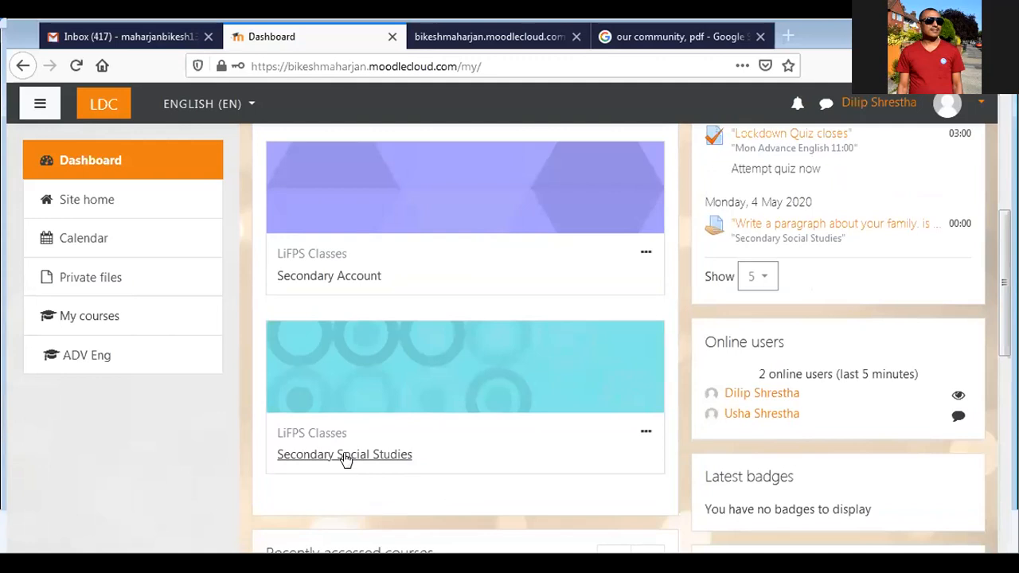
left_click(345, 455)
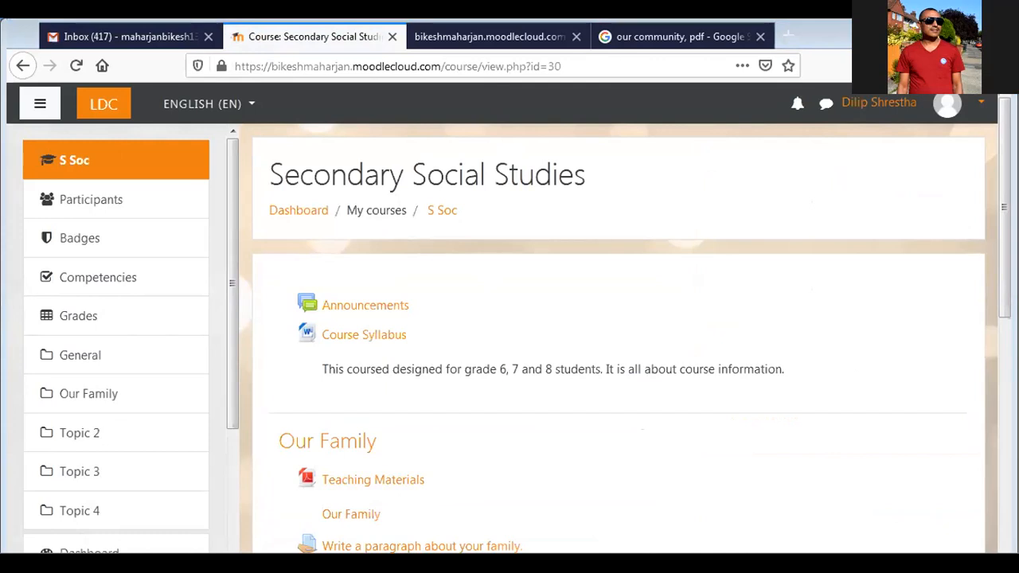
Open the Scoial Studies Chat Room as the student, close its chat window and return to the Our Family section
scroll(619, 334, "down", 2)
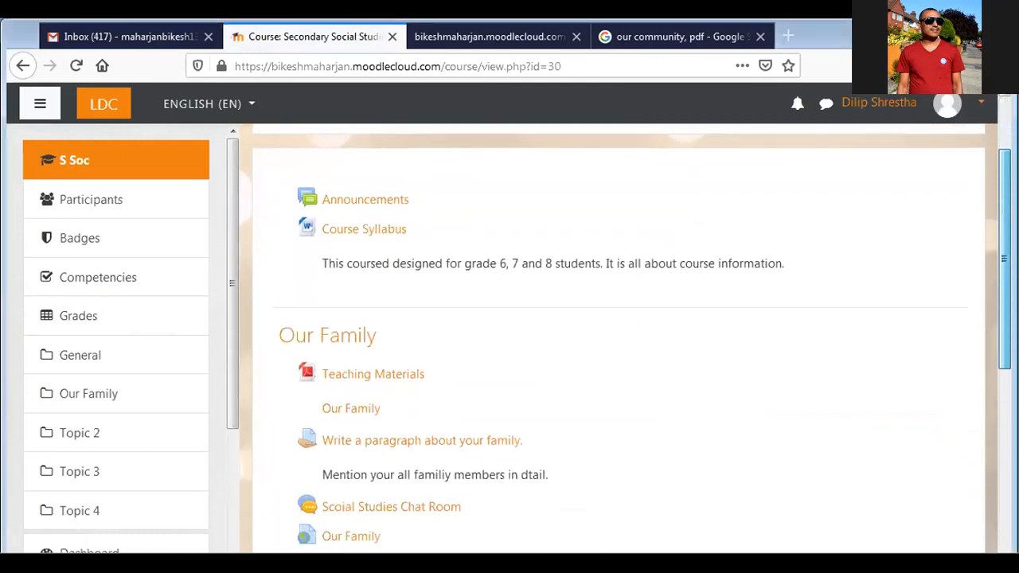
left_click_drag(1005, 259, 1005, 276)
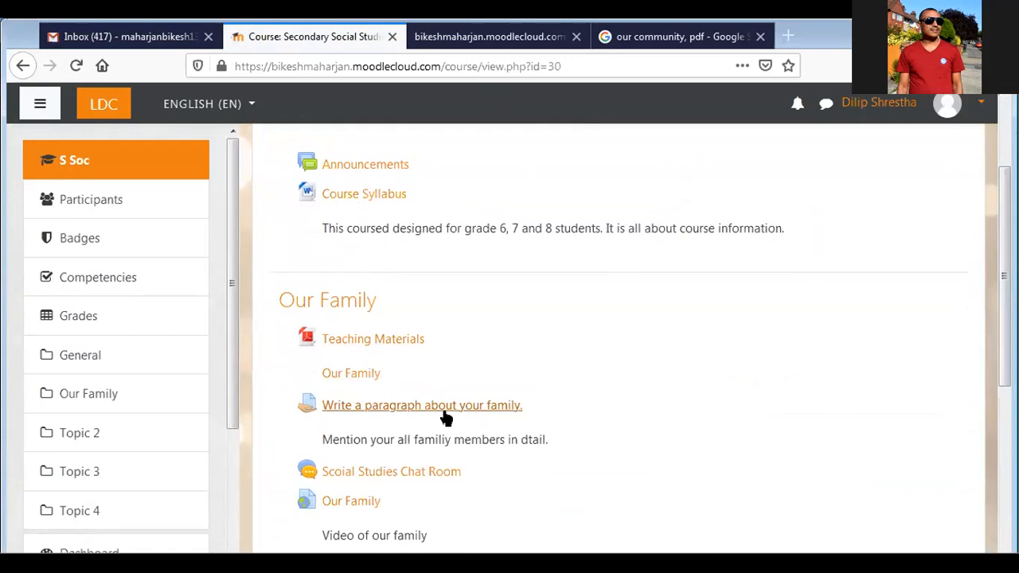
left_click(406, 474)
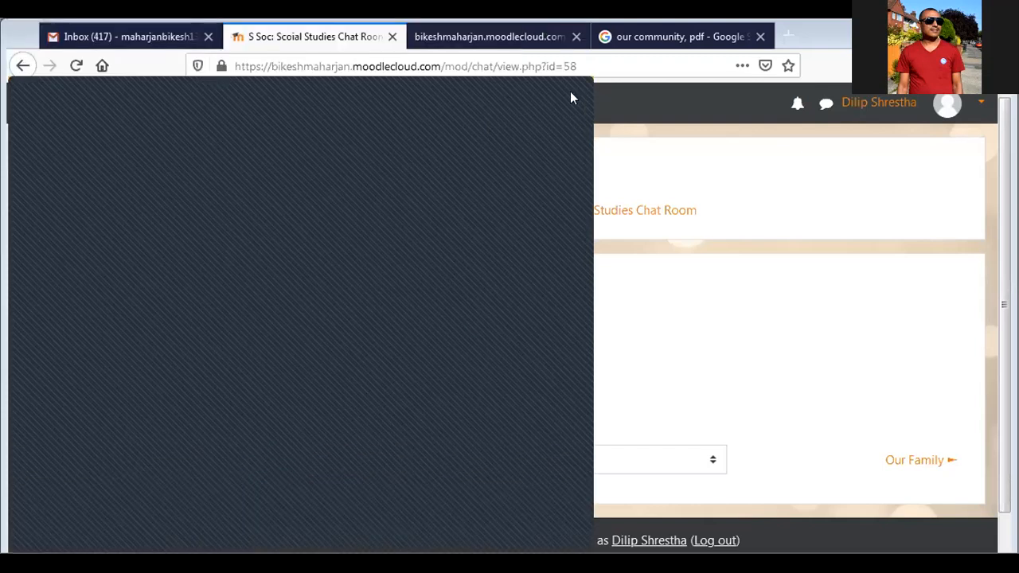
left_click(570, 94)
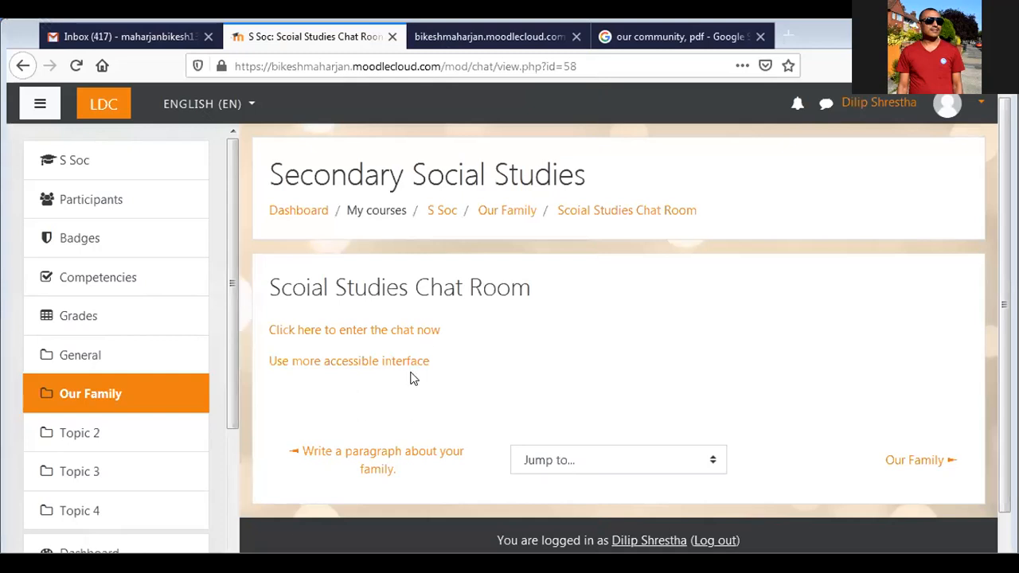
left_click(507, 212)
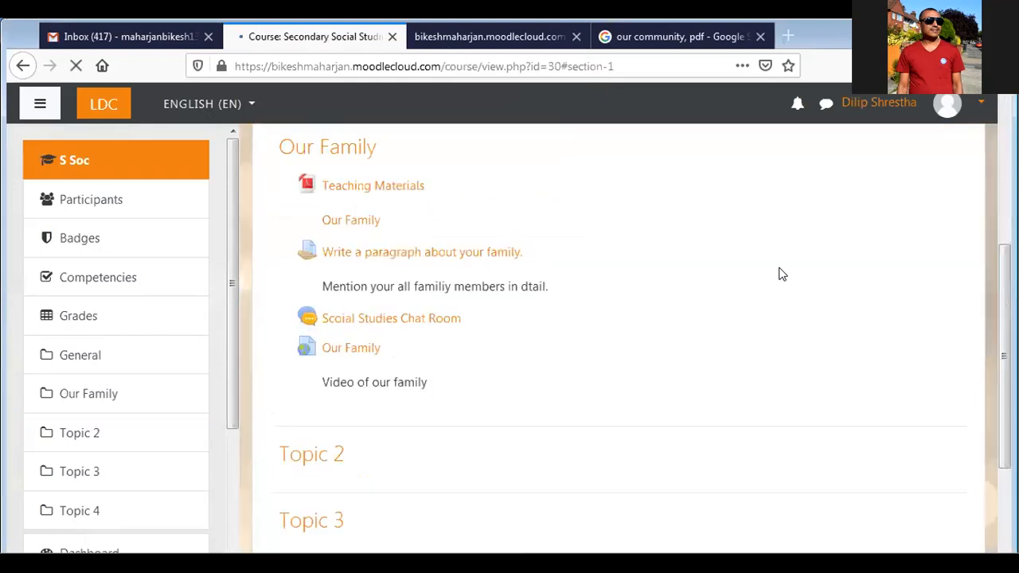
Open the "Write a paragraph about your family." assignment and review its submission status, due date and time remaining
left_click(412, 253)
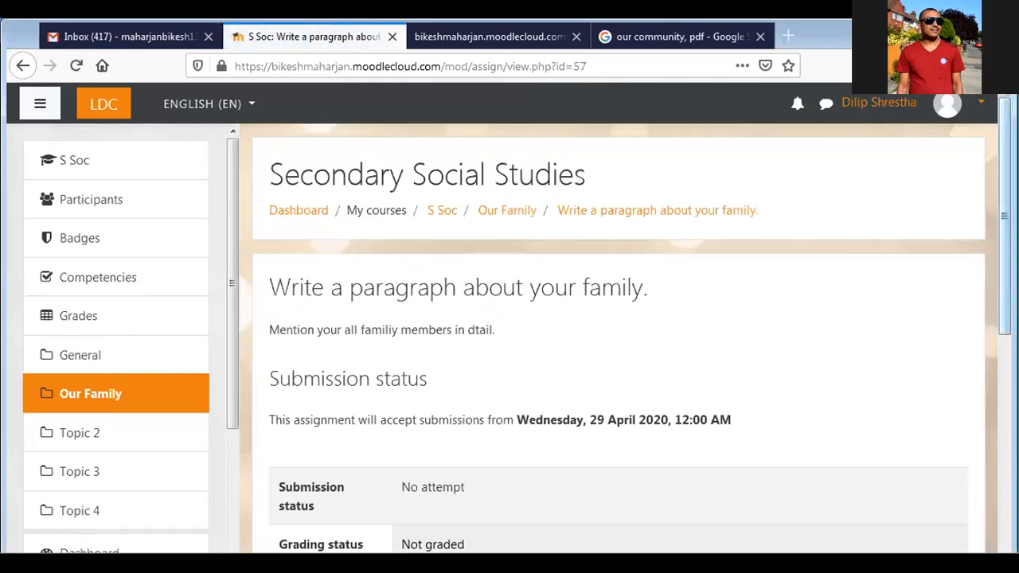
scroll(719, 353, "down", 4)
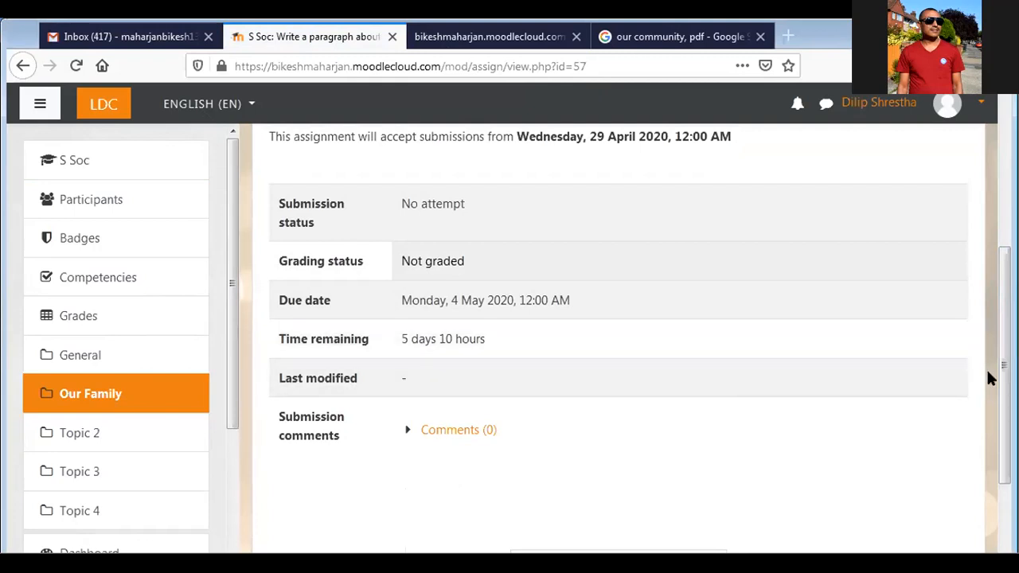
scroll(625, 334, "down", 3)
scroll(625, 335, "up", 6)
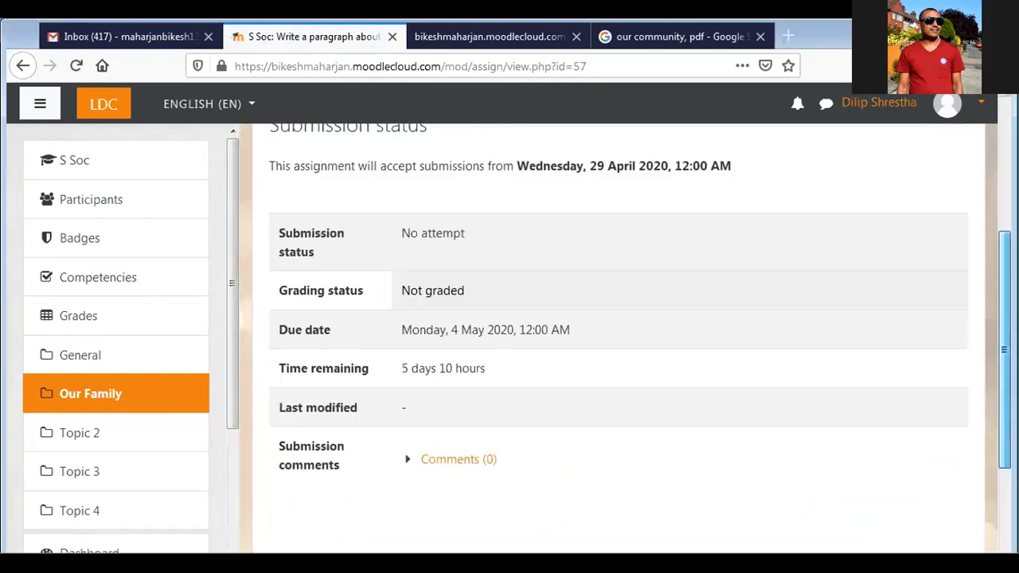
scroll(625, 335, "up", 1)
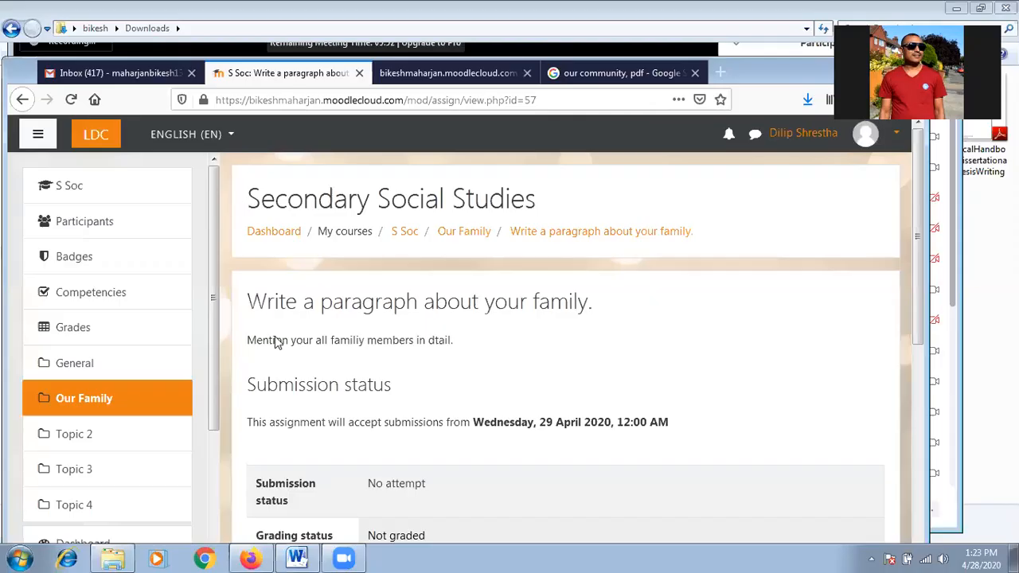
Switch to Windows Explorer, open the MLS presentation from the Desktop's Moodle Class Plan folder and dismiss the Office activation notice
left_click(112, 559)
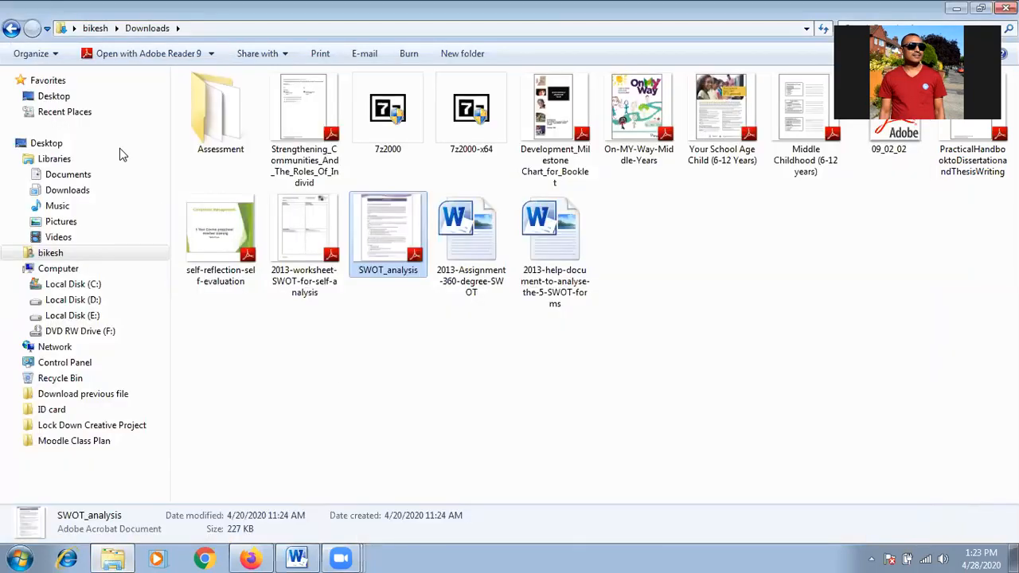
left_click(54, 97)
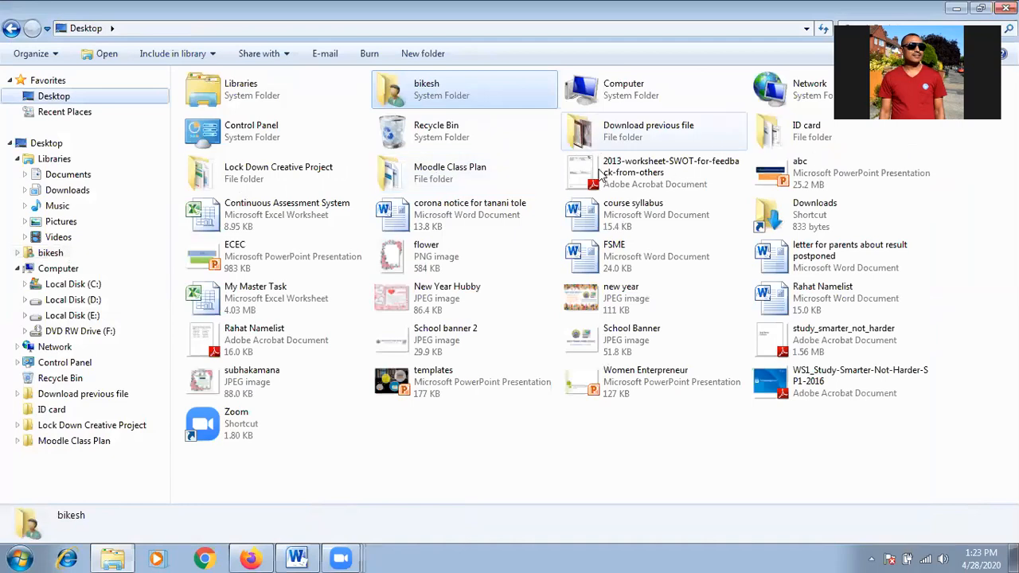
double_click(459, 176)
double_click(275, 143)
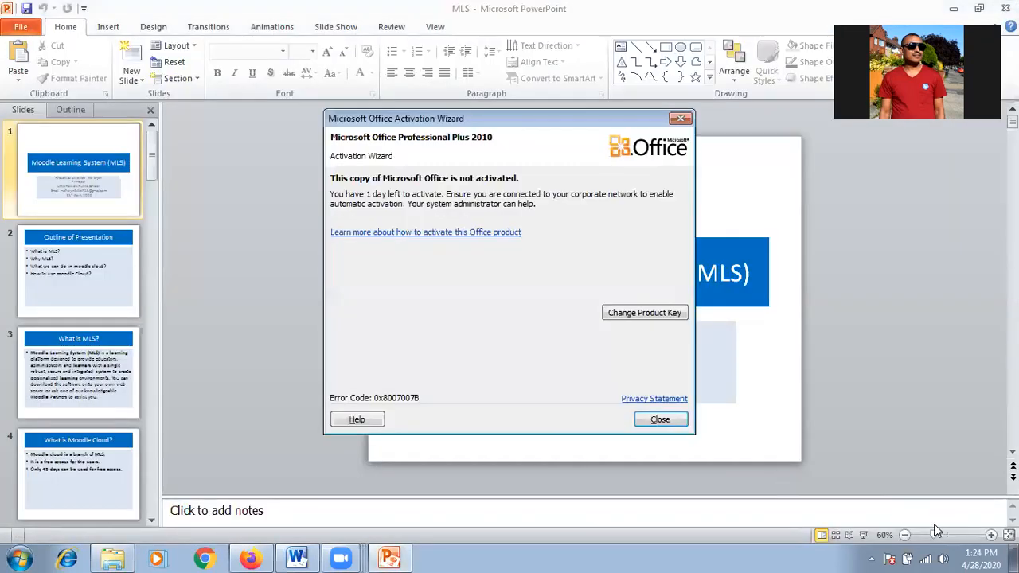
left_click(660, 420)
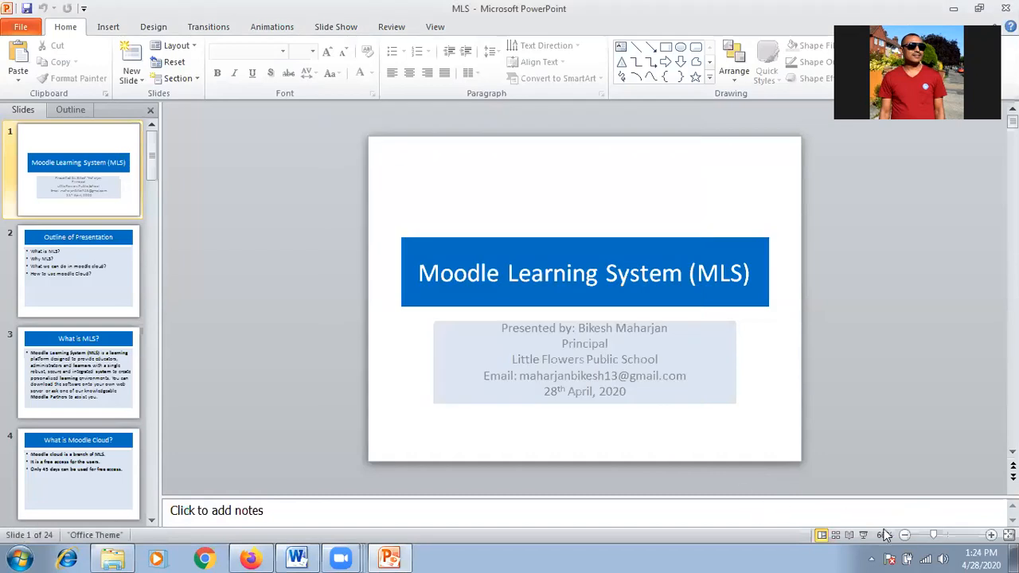
left_click_drag(935, 541, 947, 539)
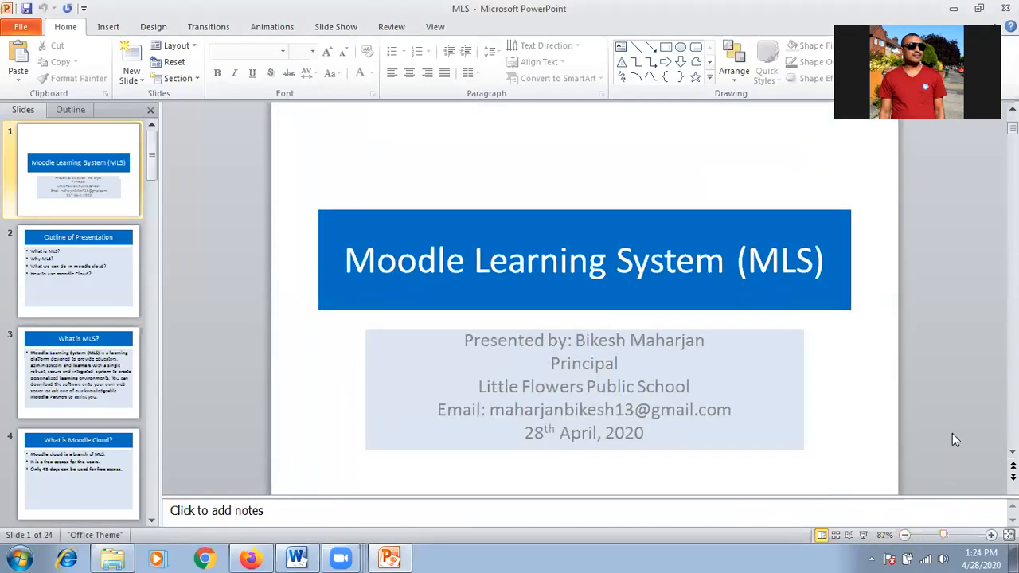